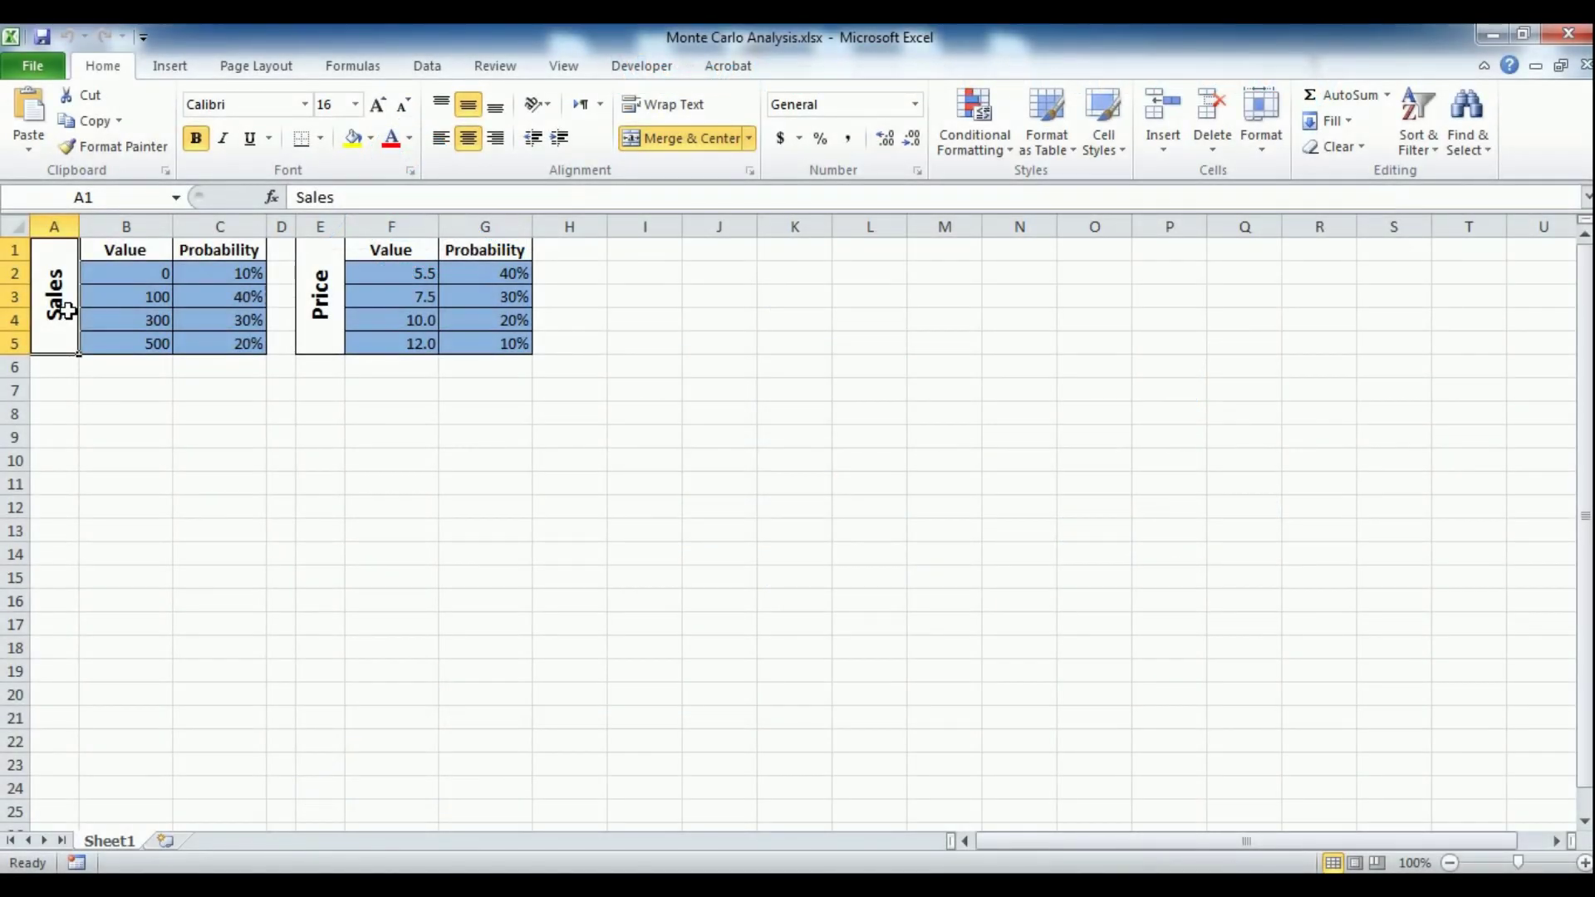
drag(65, 309, 217, 305)
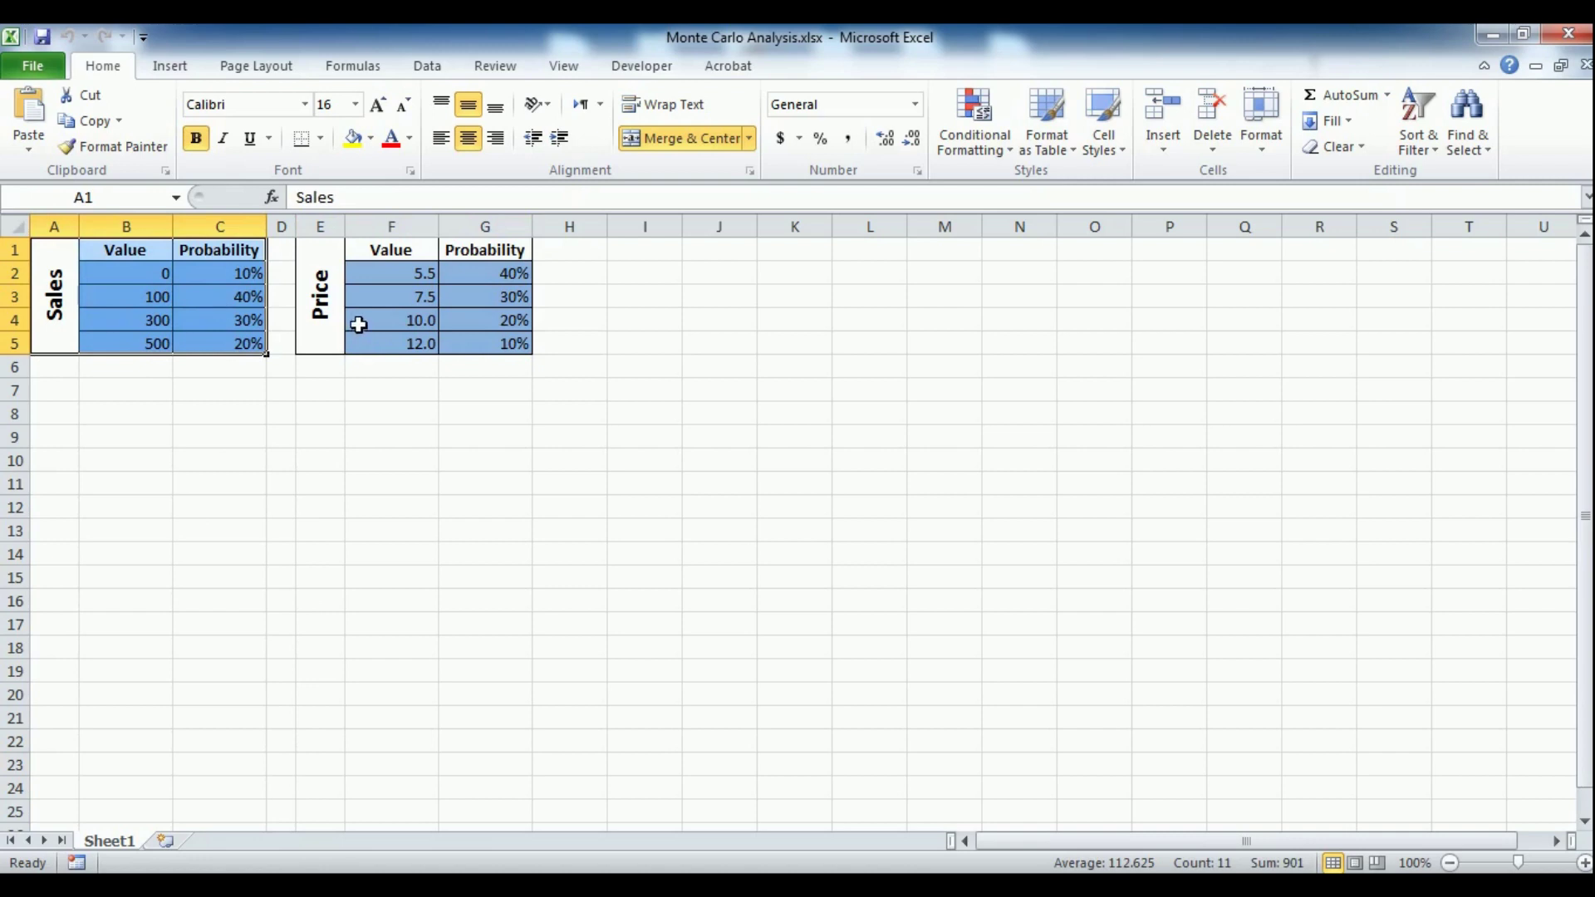
drag(334, 299, 505, 298)
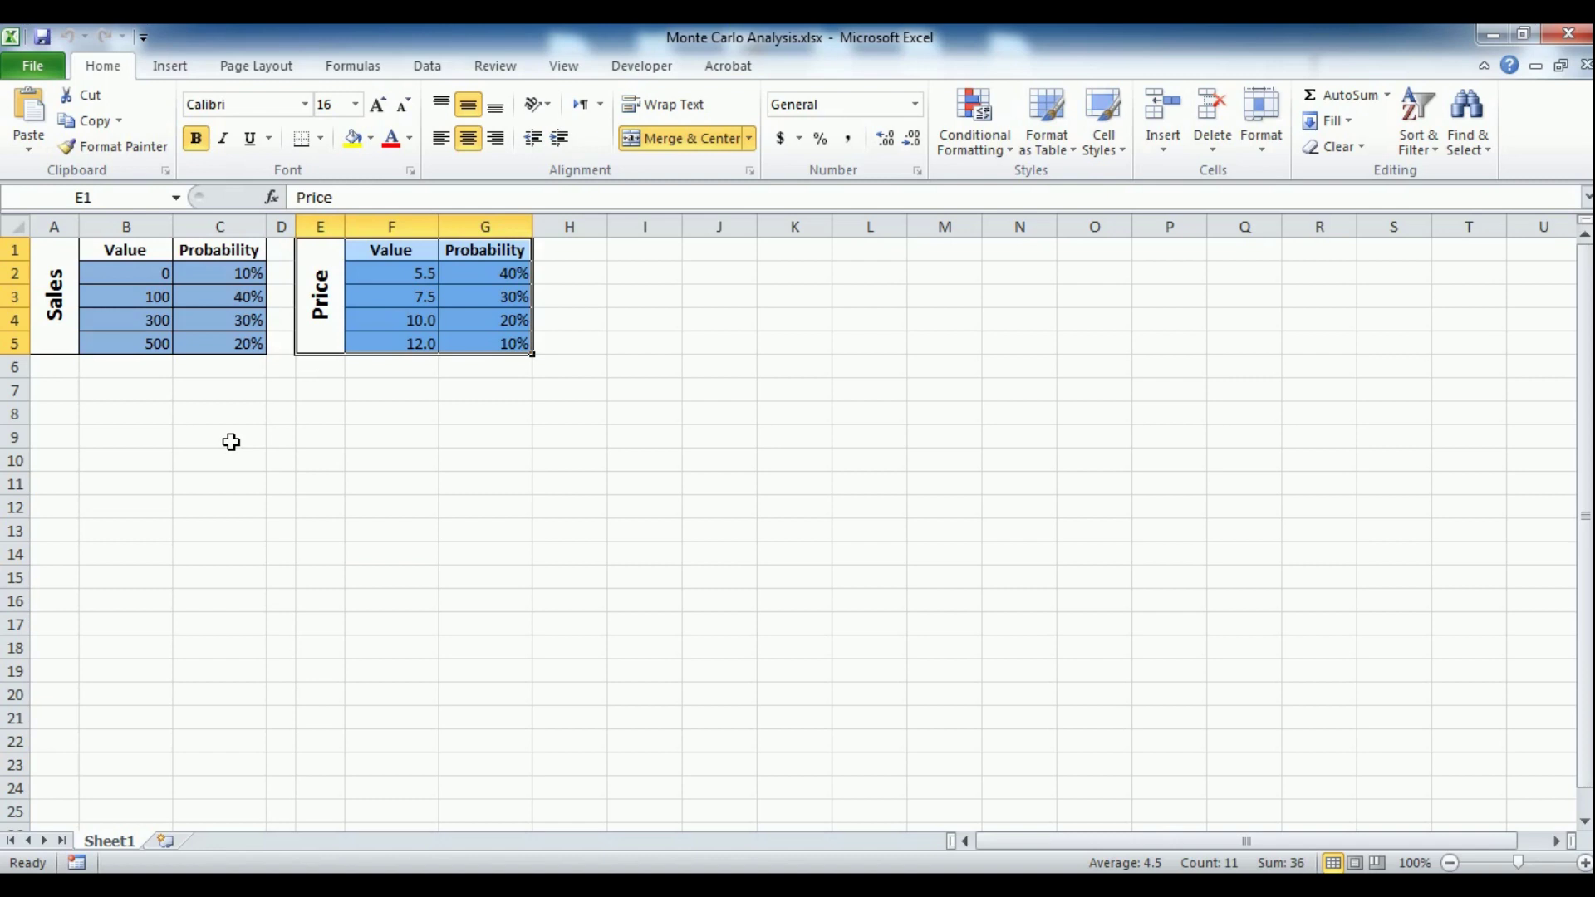
drag(249, 270, 241, 343)
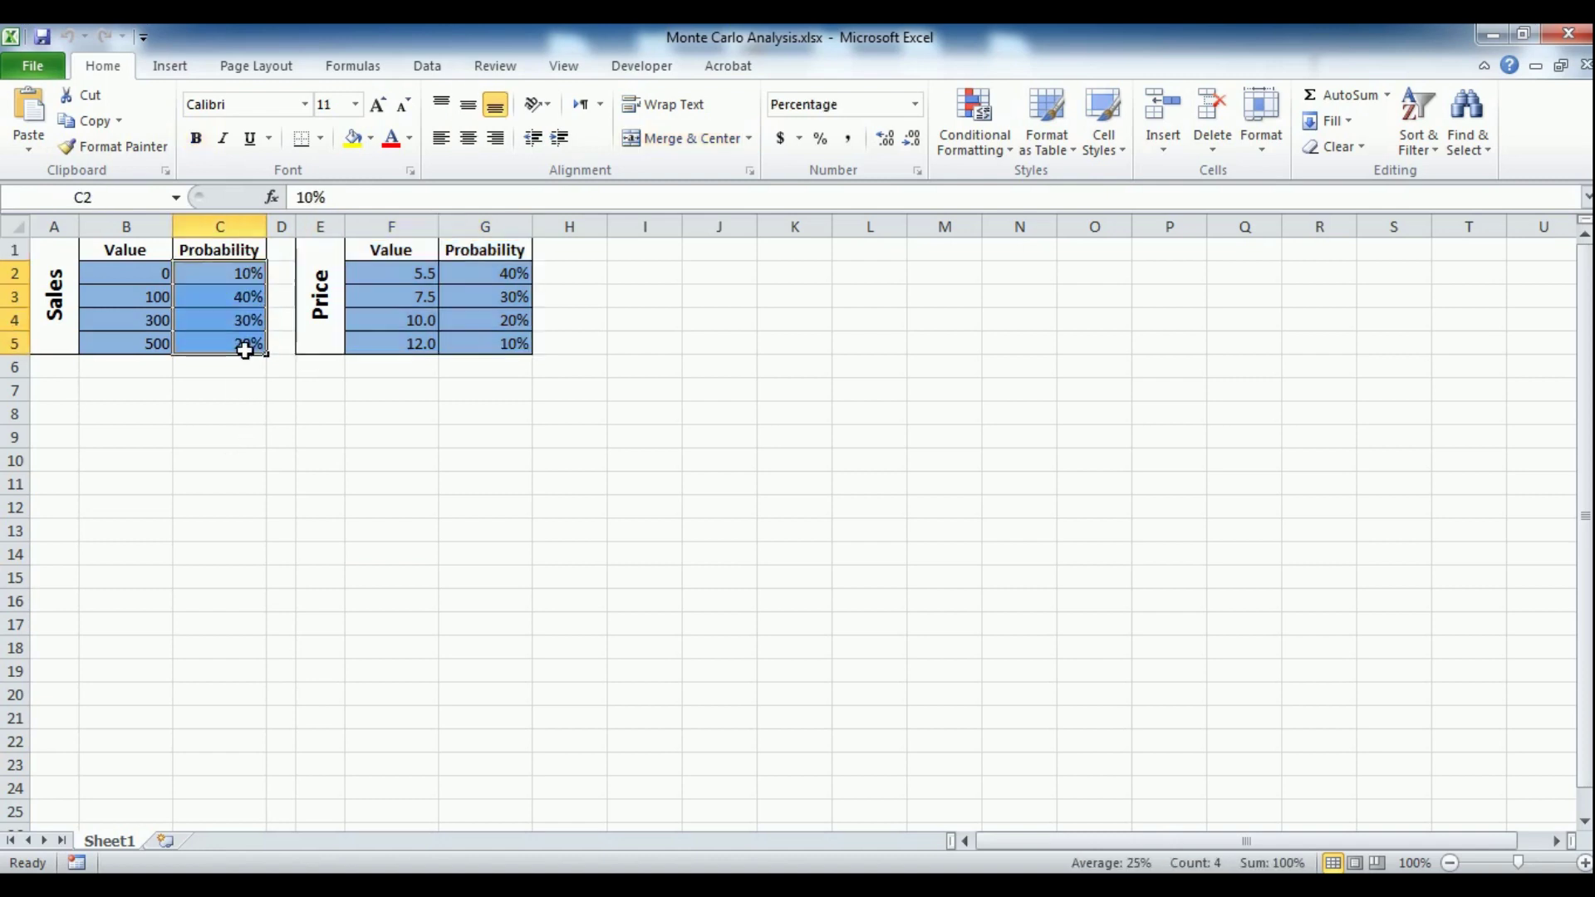
click(239, 401)
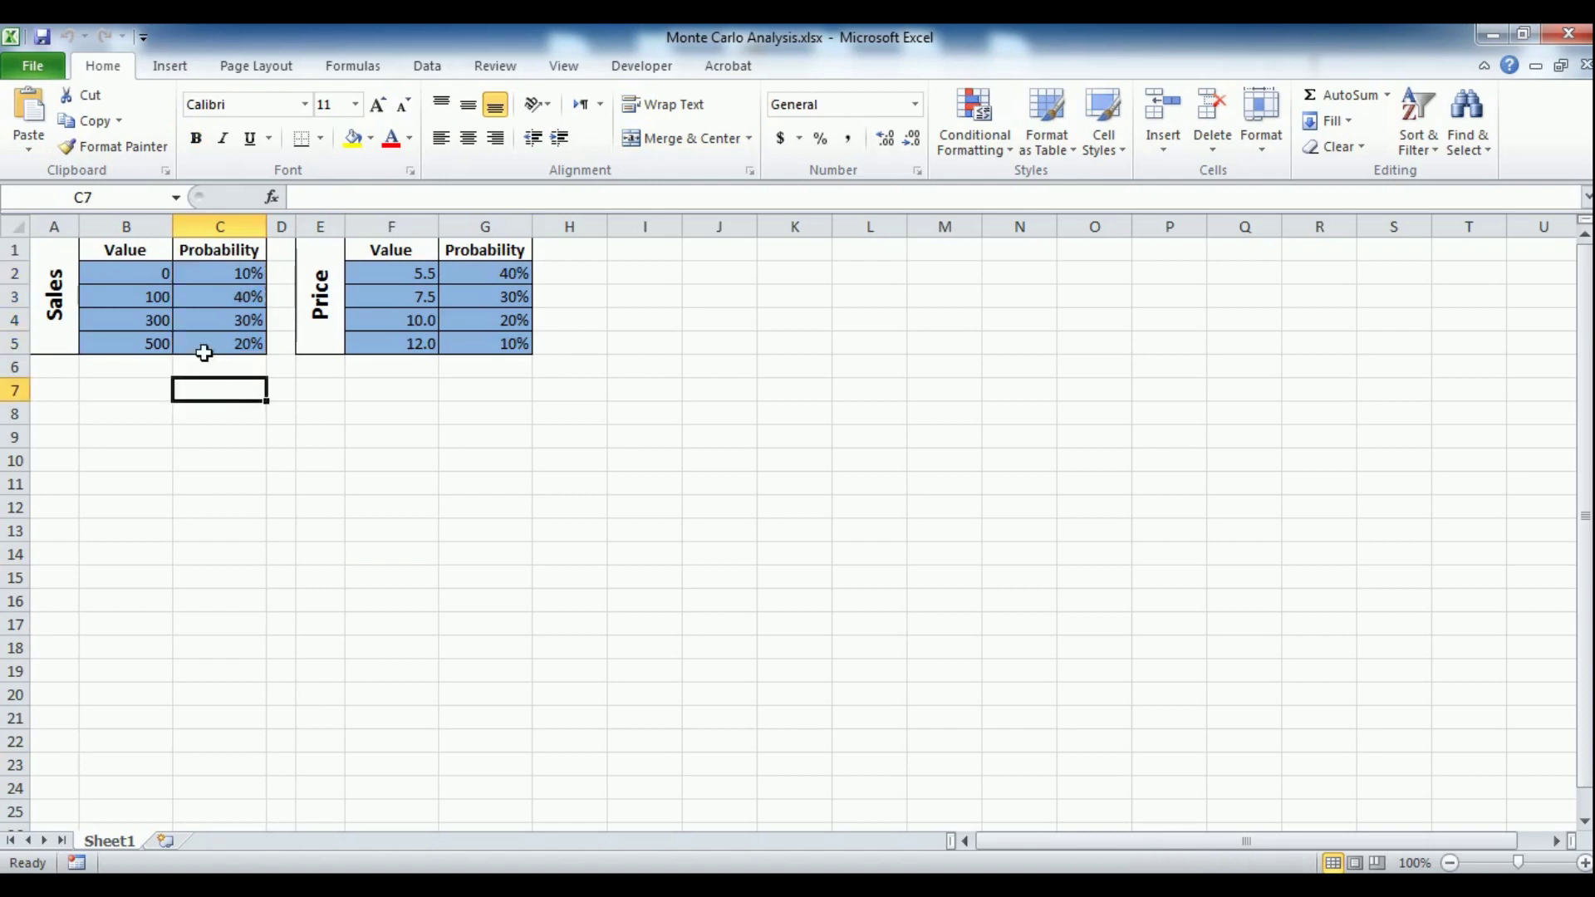
drag(150, 297, 243, 301)
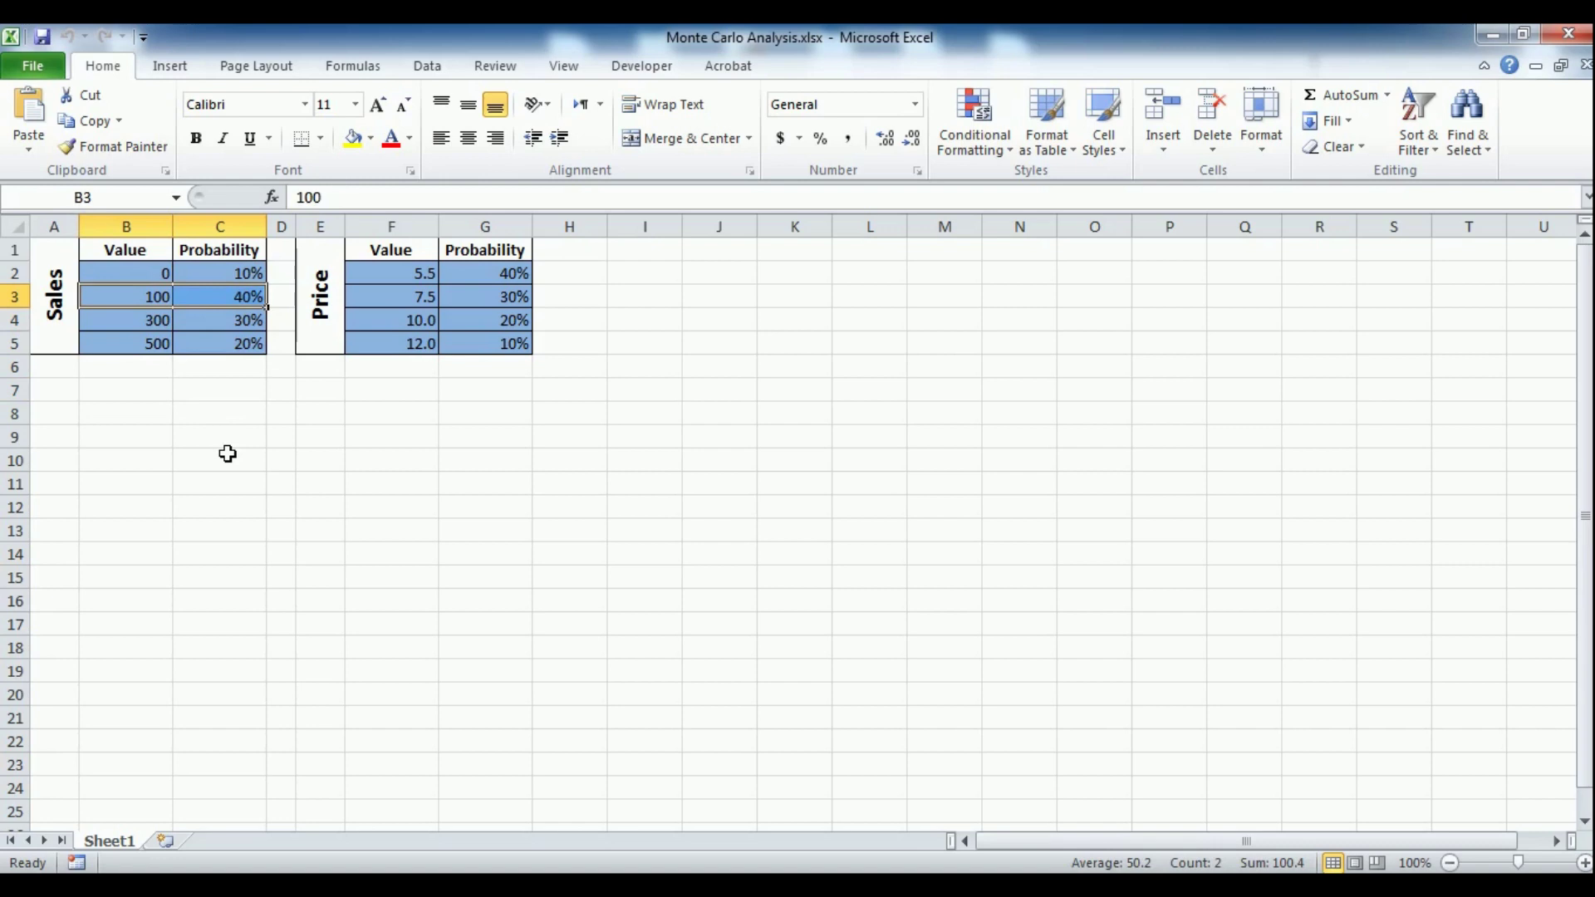
drag(143, 341, 238, 342)
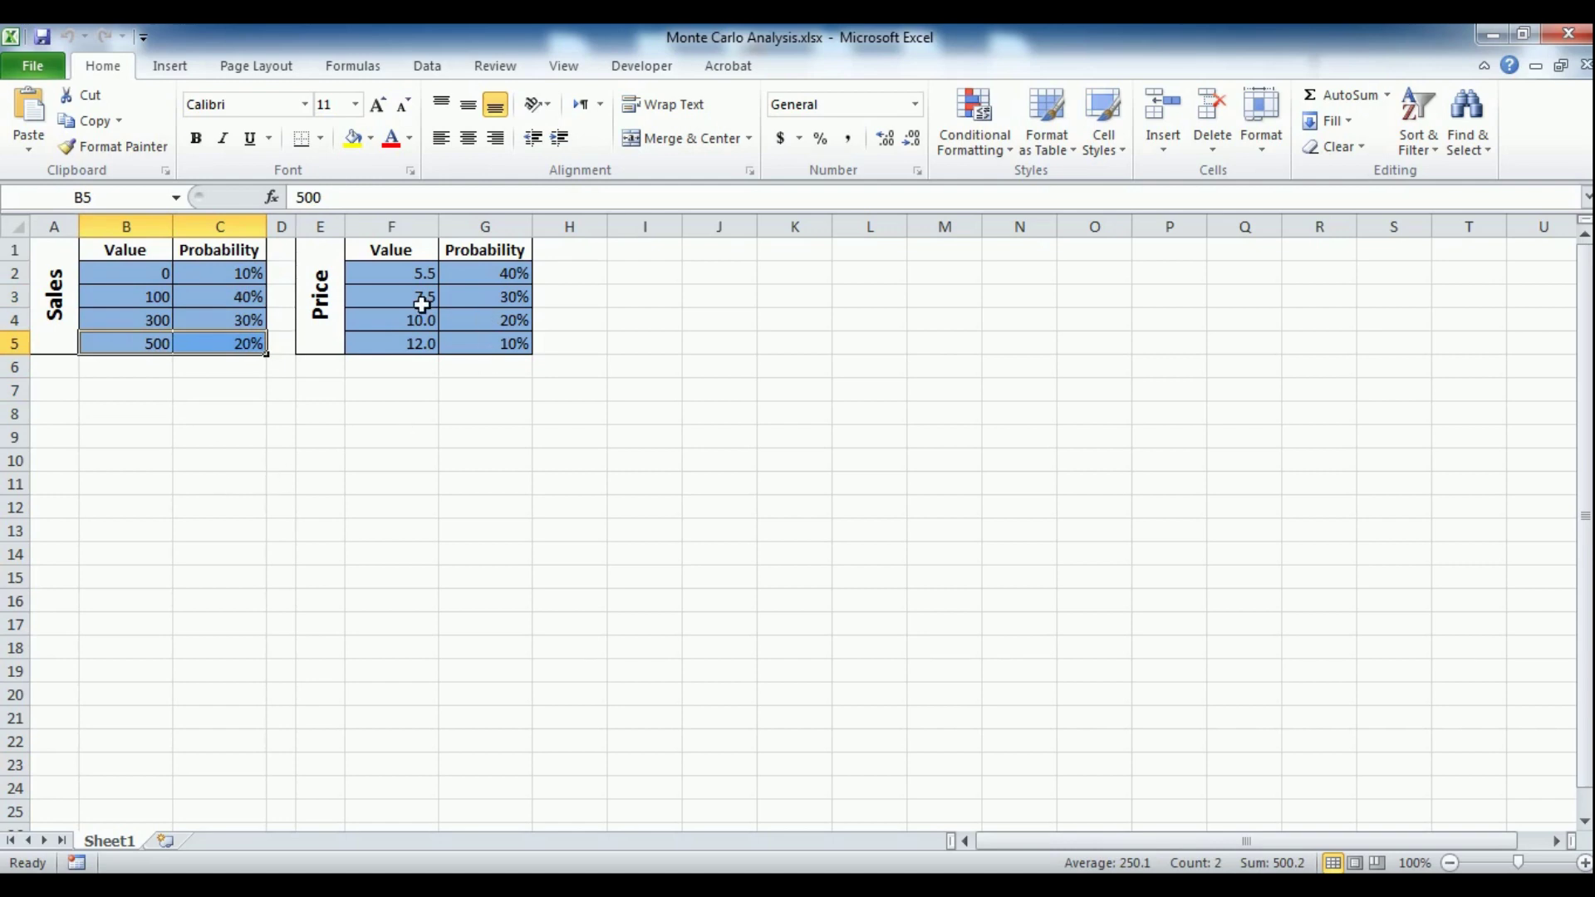
drag(423, 304, 499, 304)
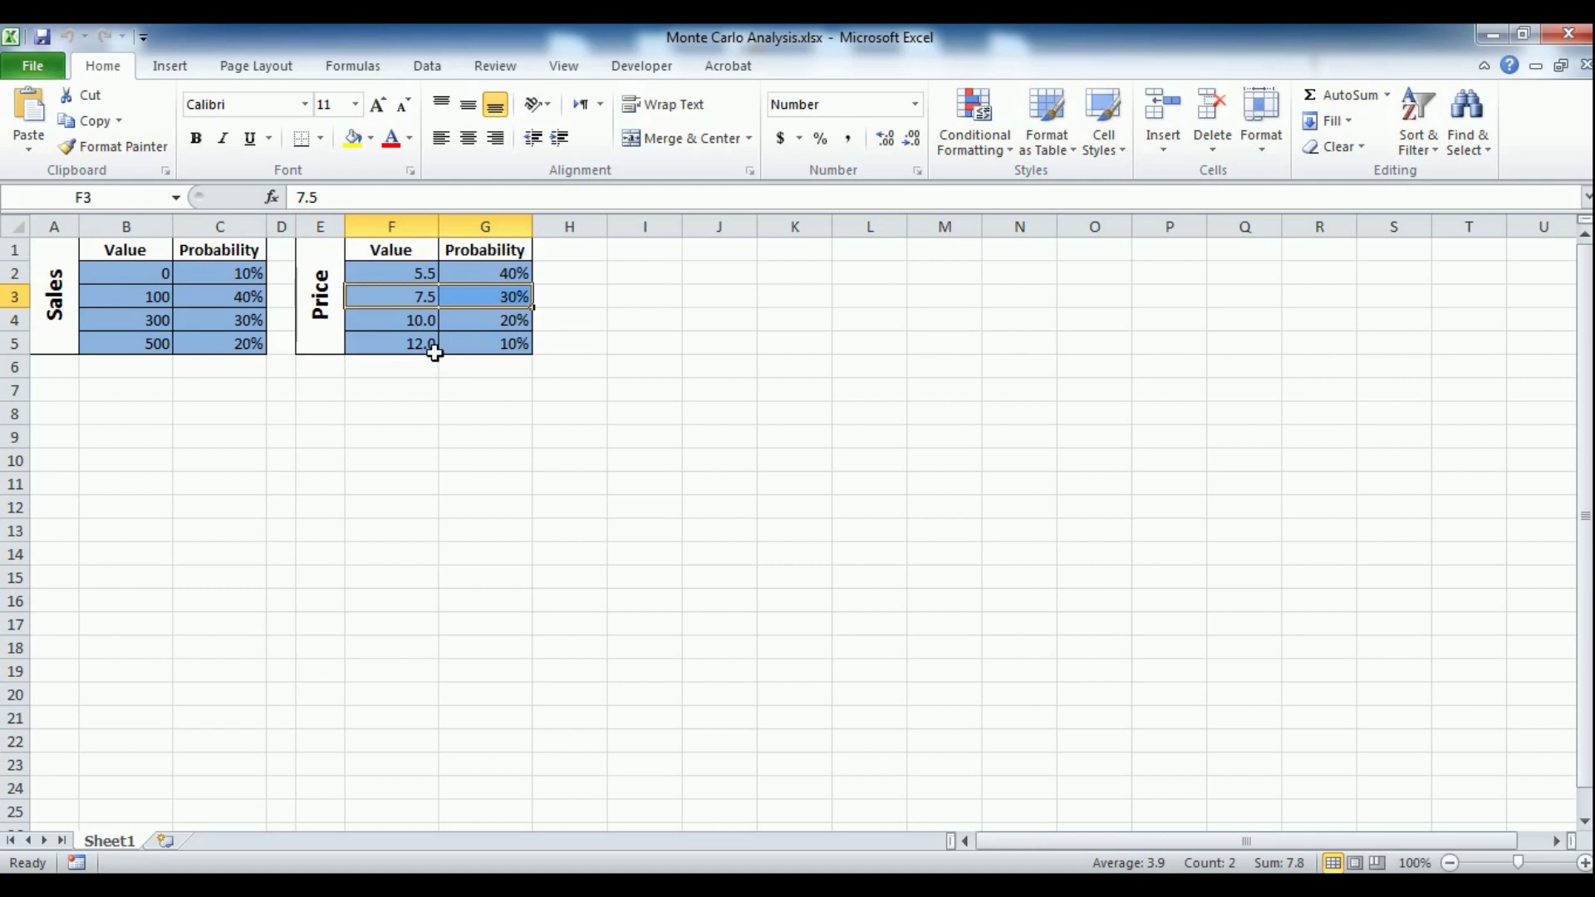
drag(427, 344, 499, 344)
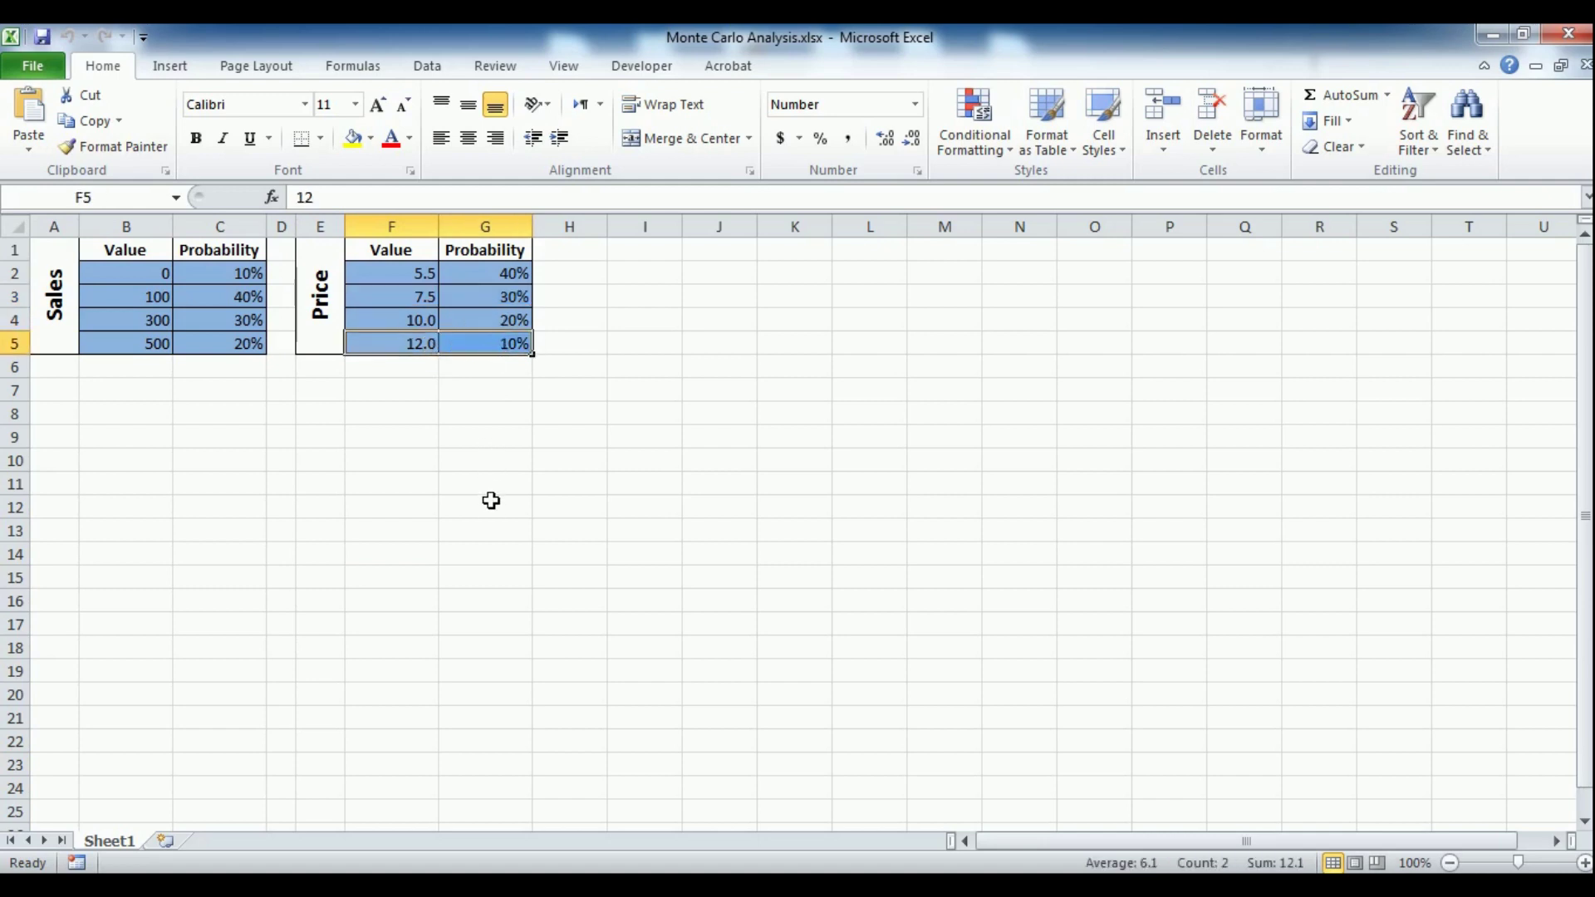
Step: Enter the headings Sales, Price and Revenue in J1, K1 and L1
click(730, 261)
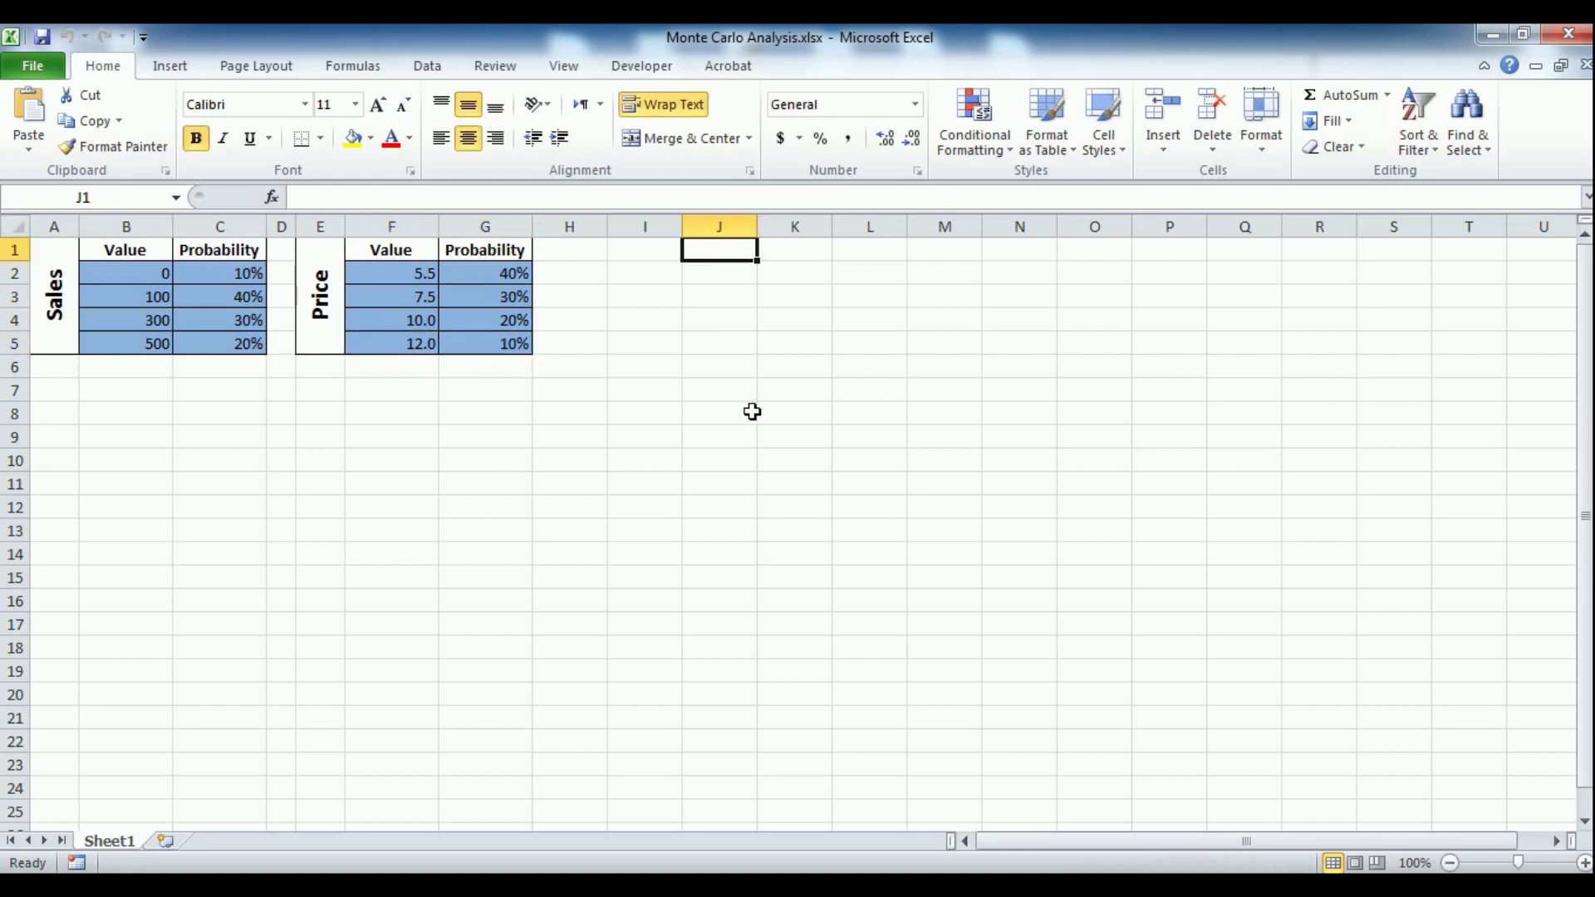
text(Sales)
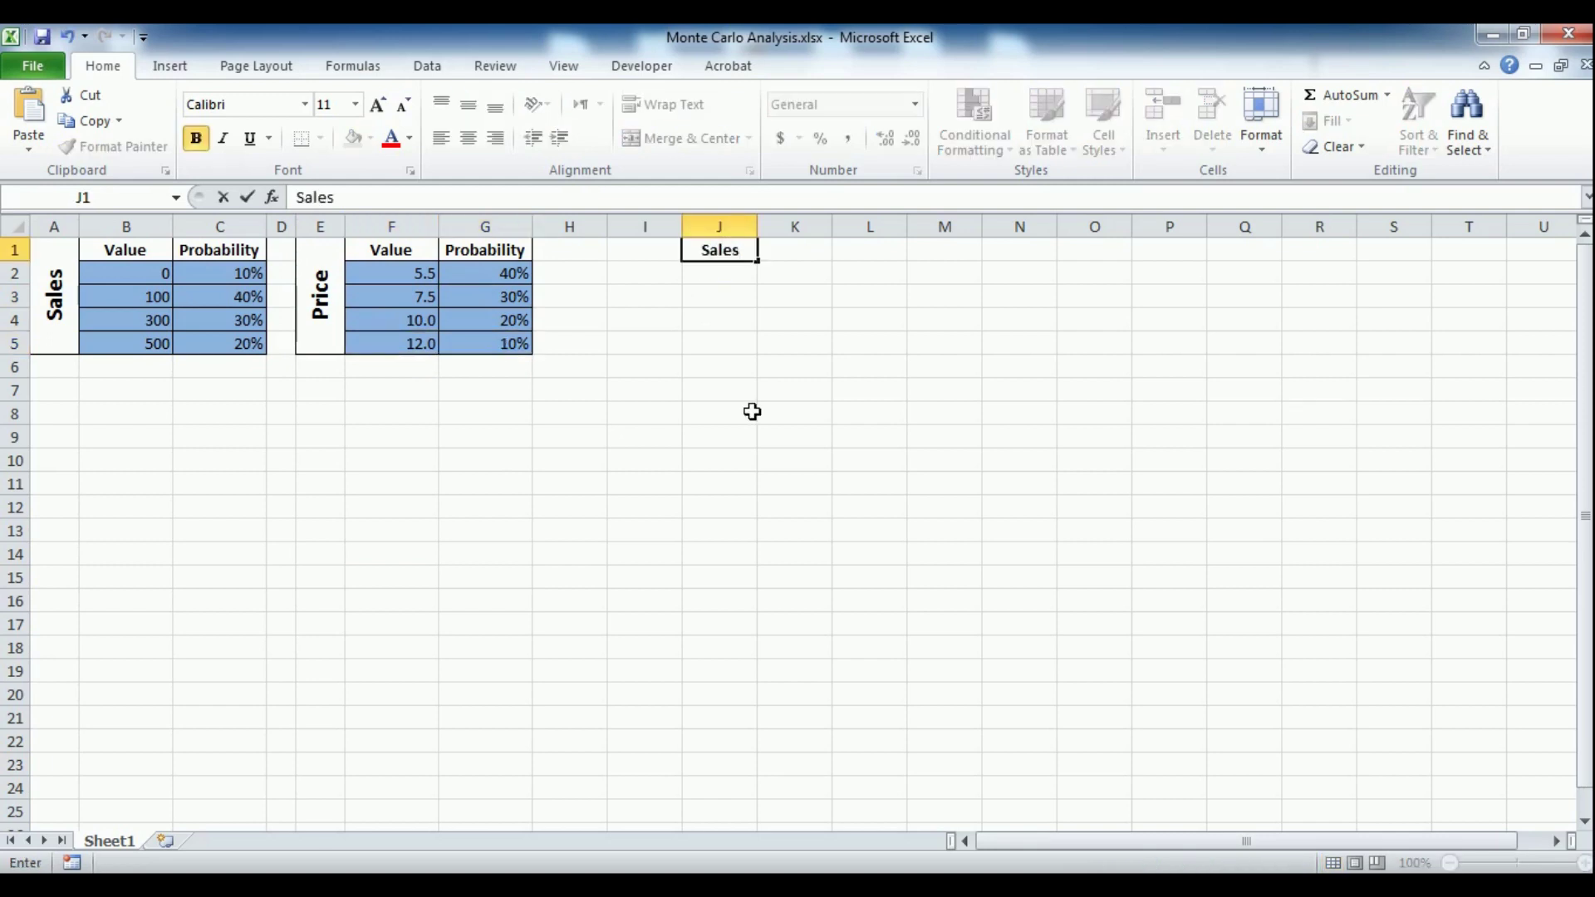
key(Tab)
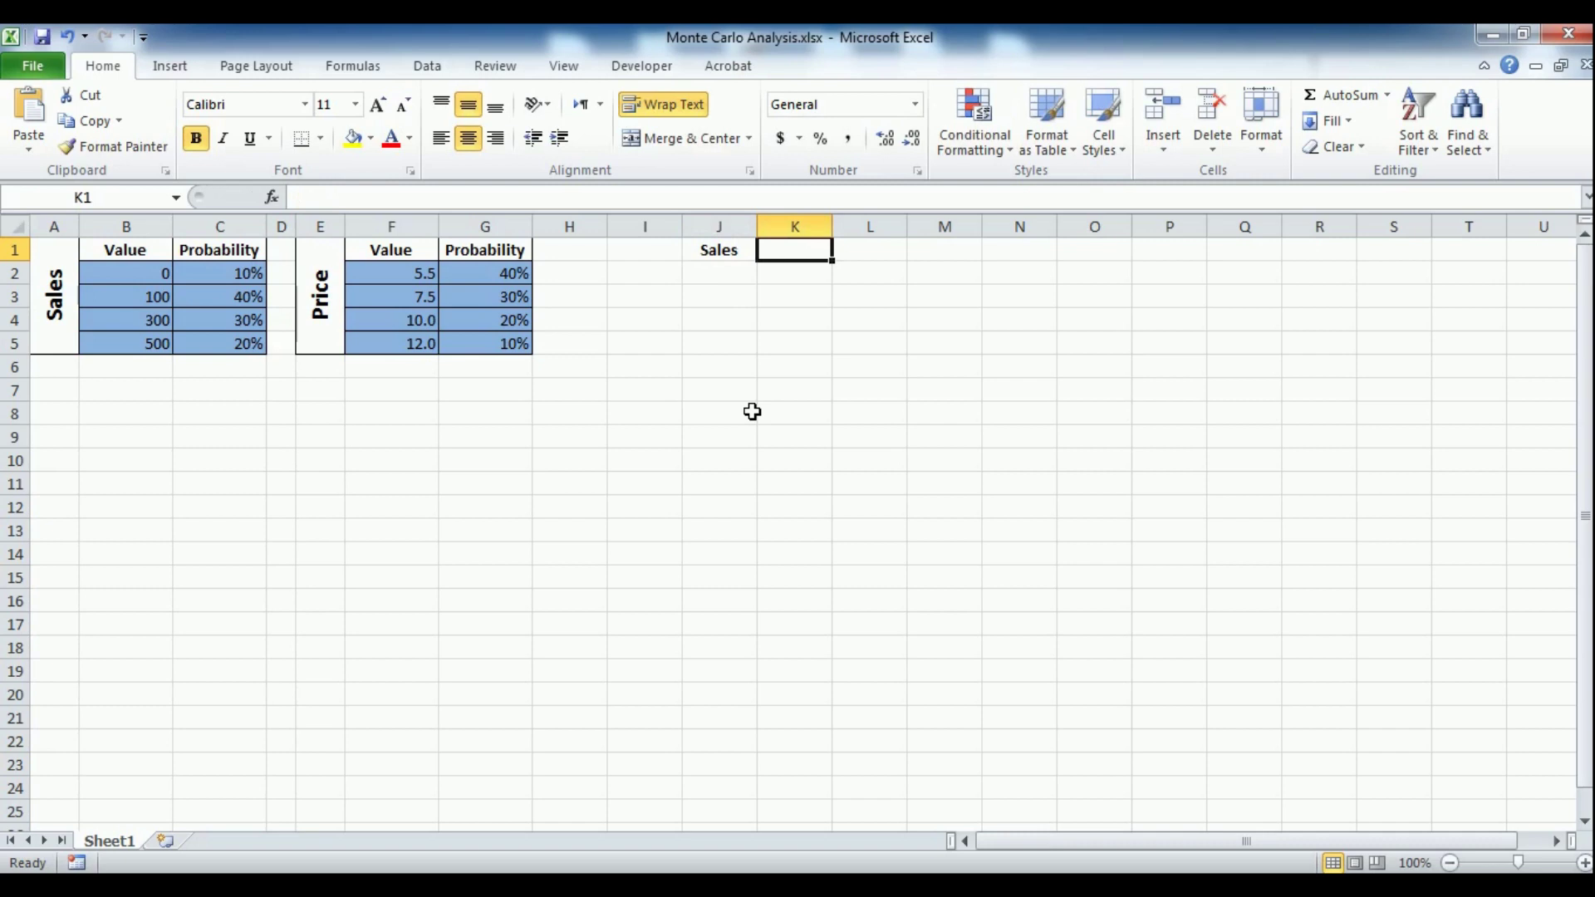
text(Price)
key(Tab)
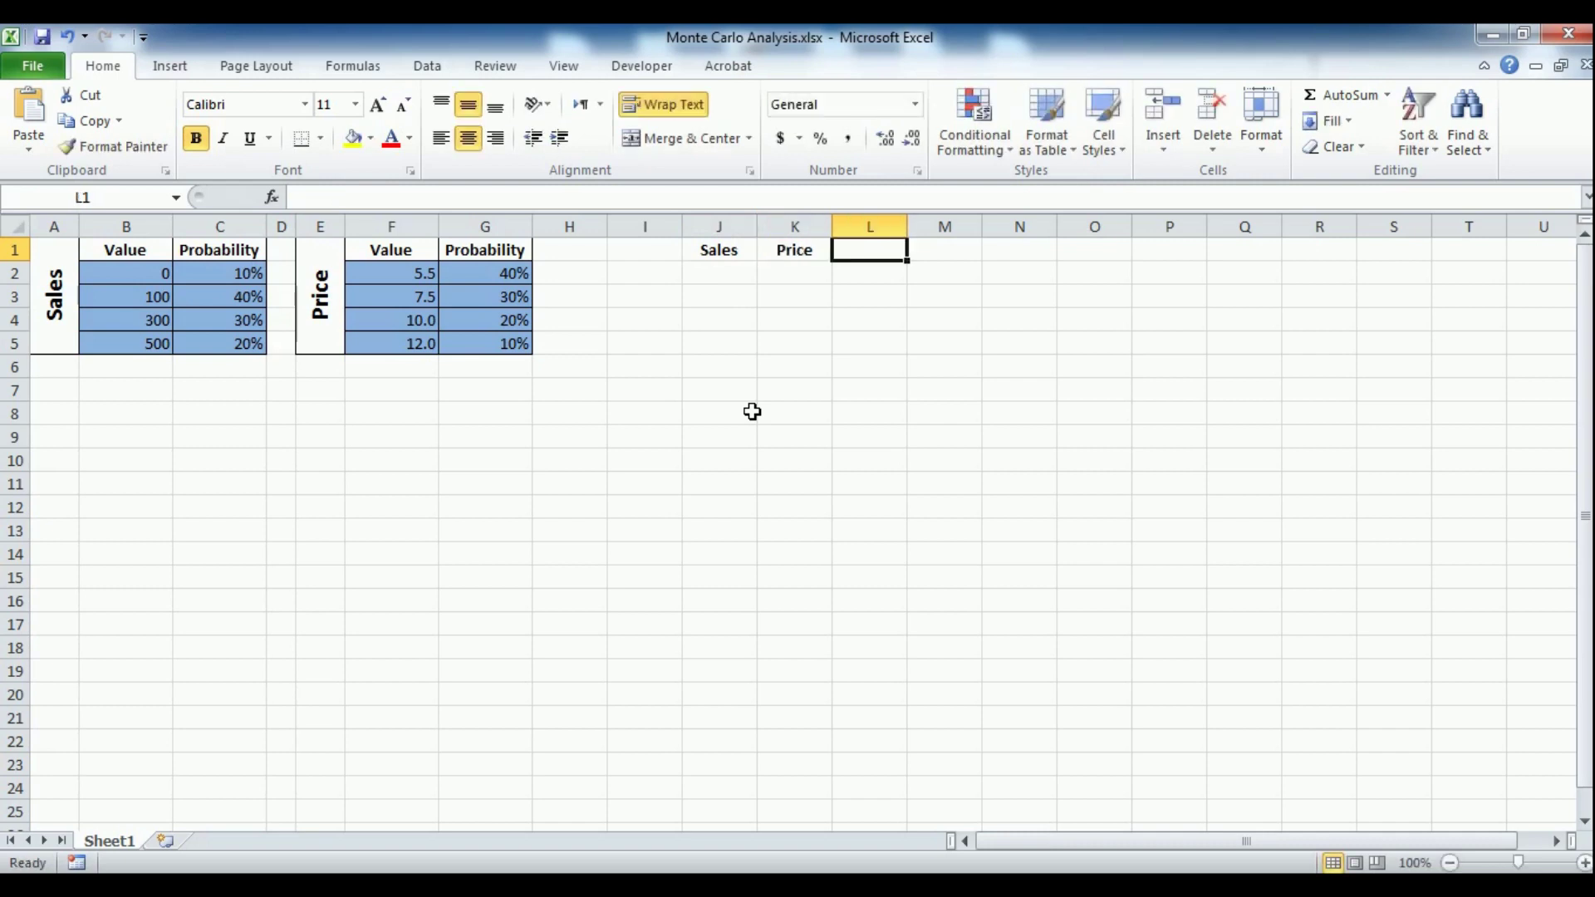
text(Revenue)
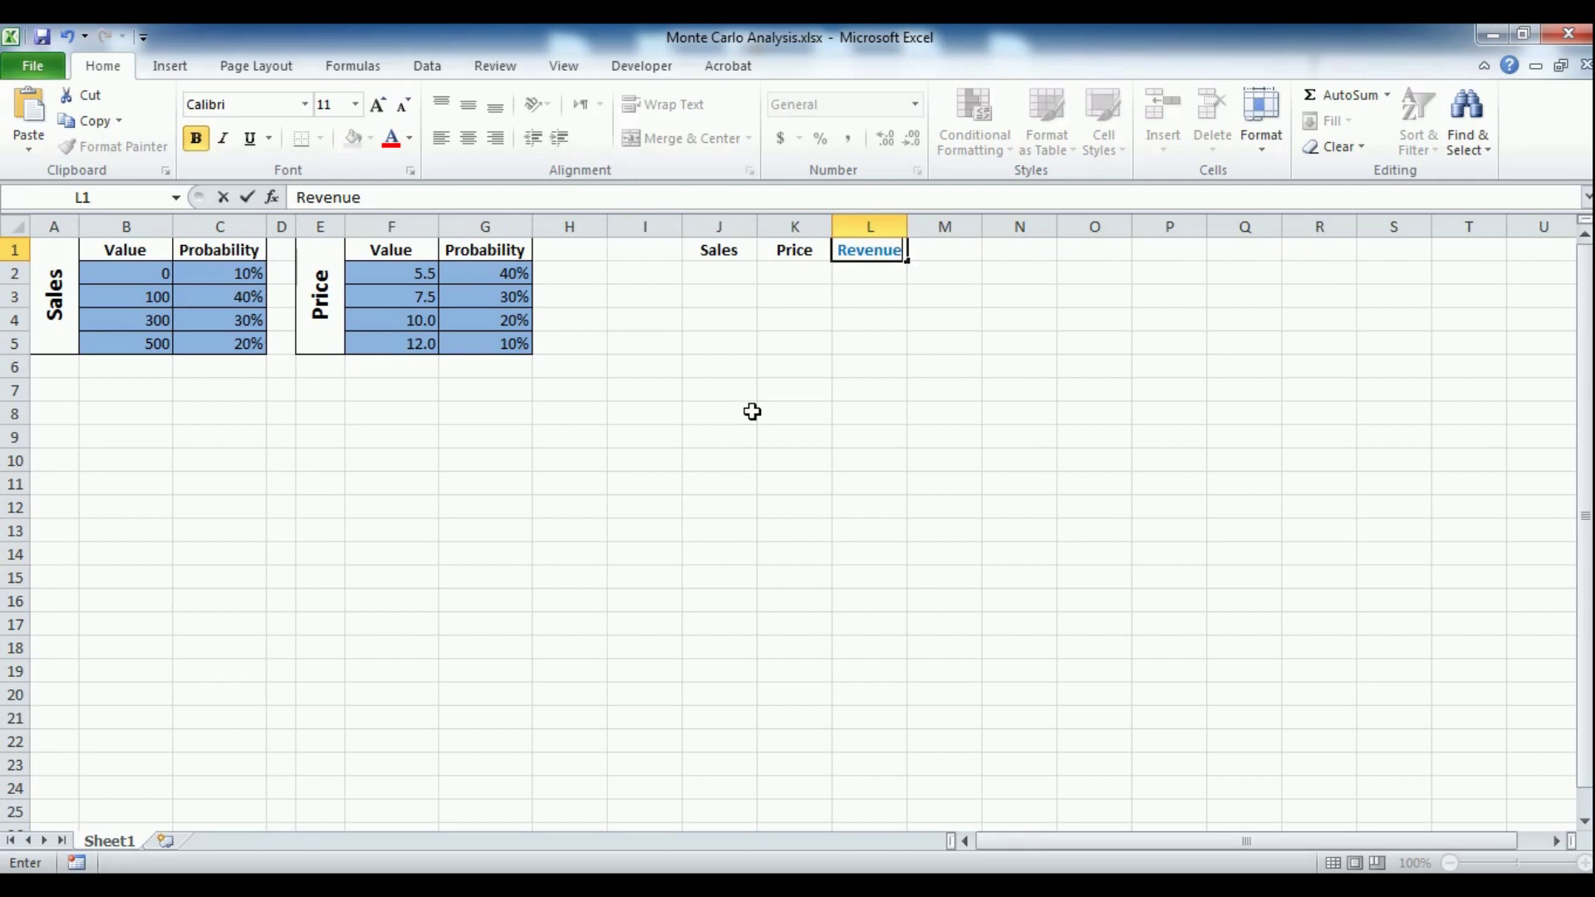
key(Return)
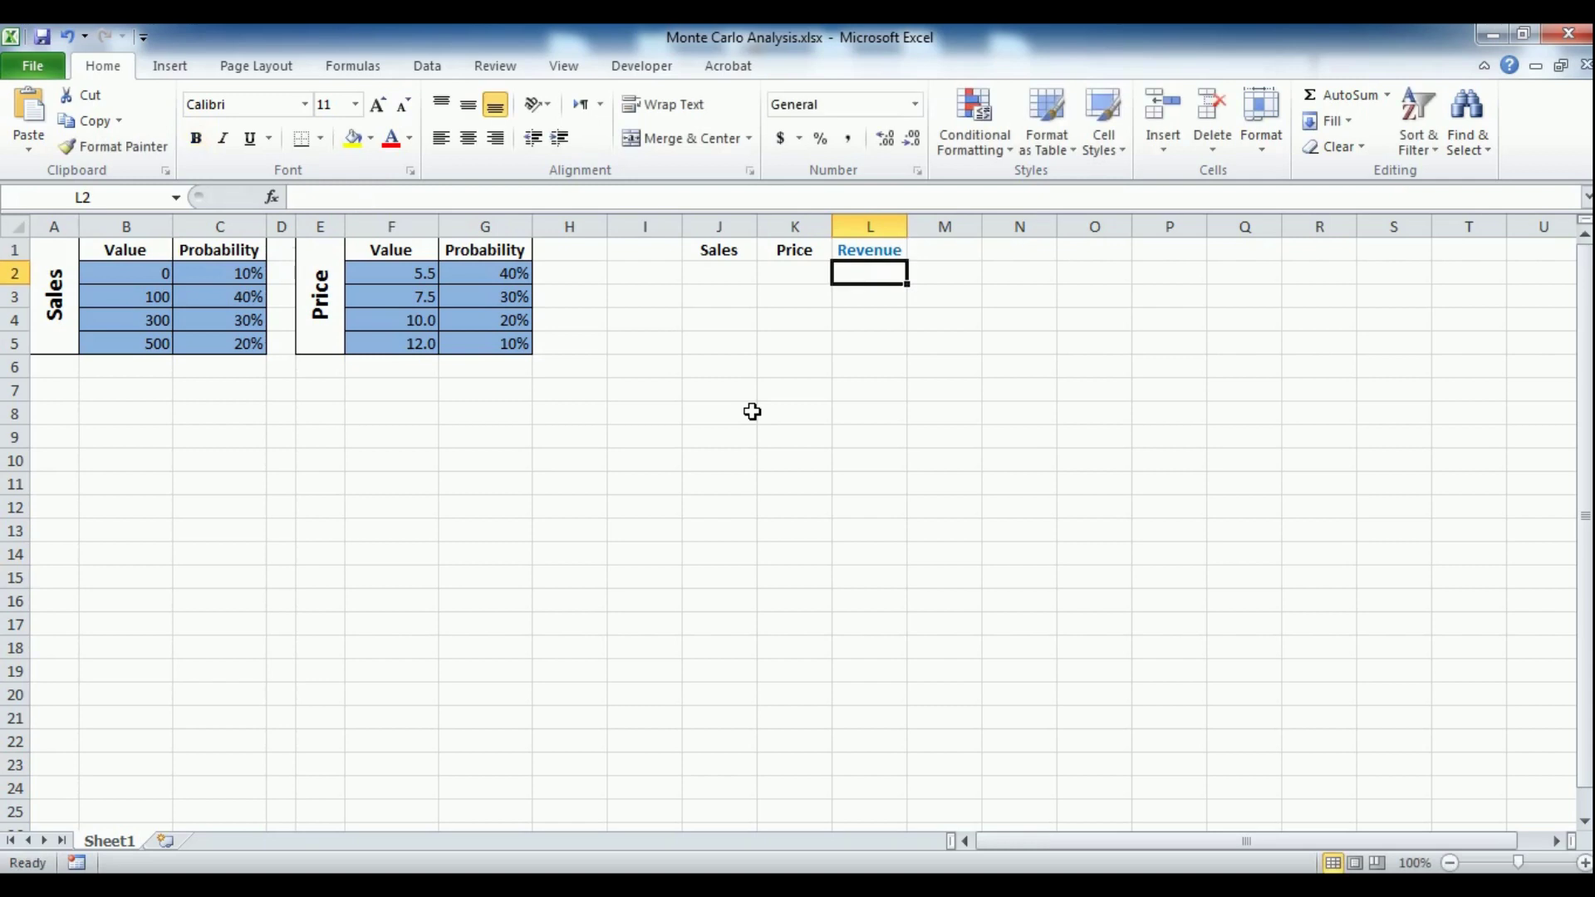
Step: Enter =K2*J2 in L2 so Revenue is price times sales
text(=)
key(Left)
text(*)
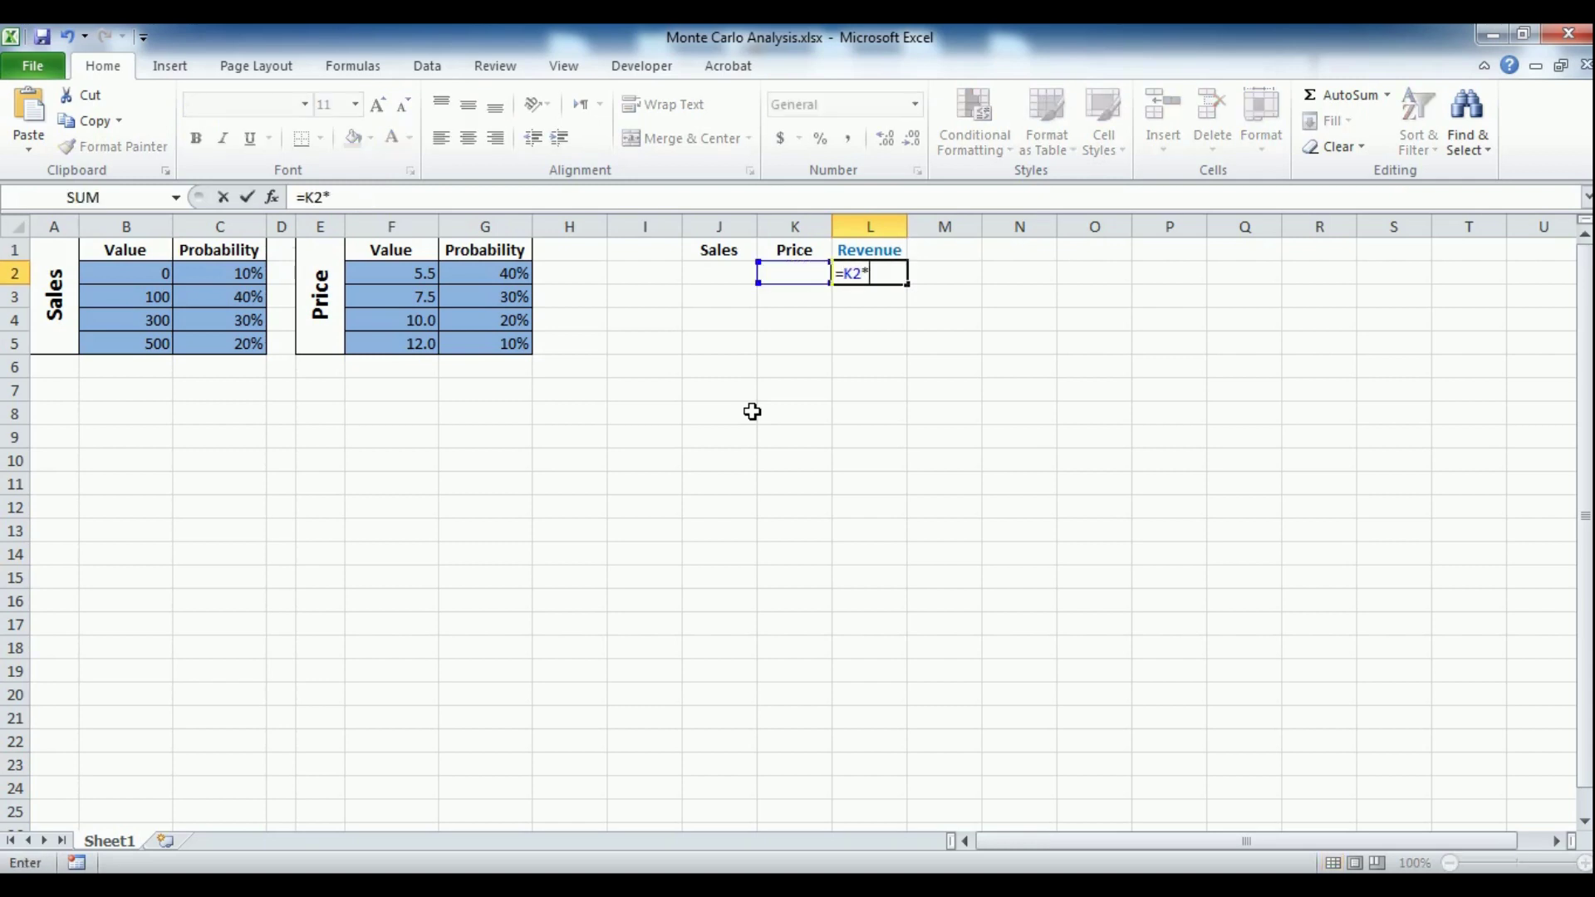
key(Left)
key(Left)
key(Return)
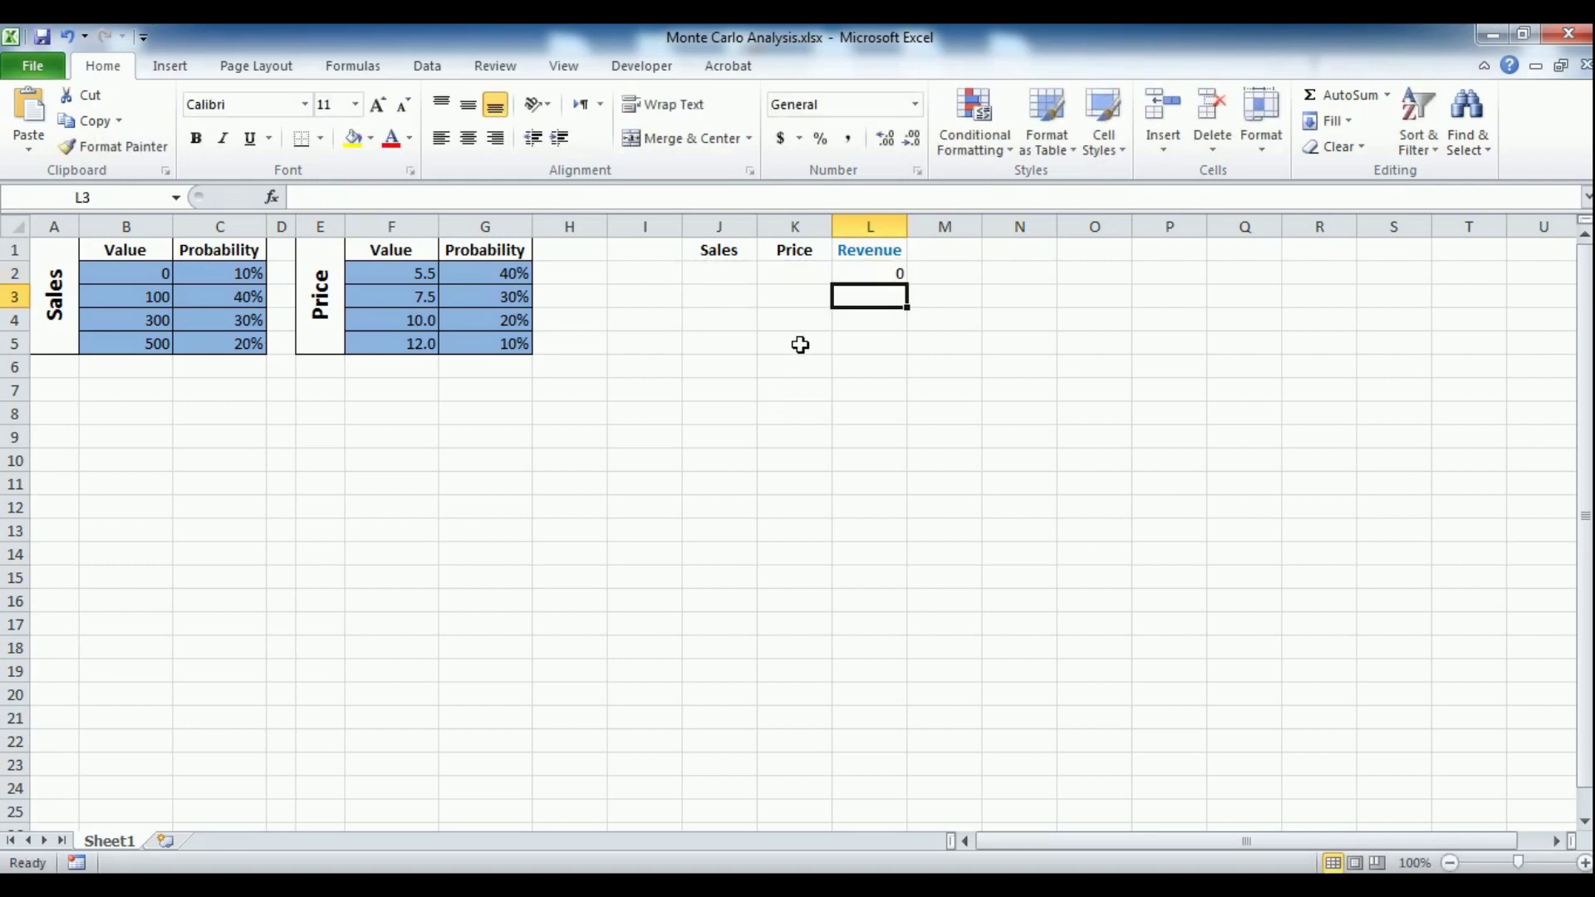
click(737, 281)
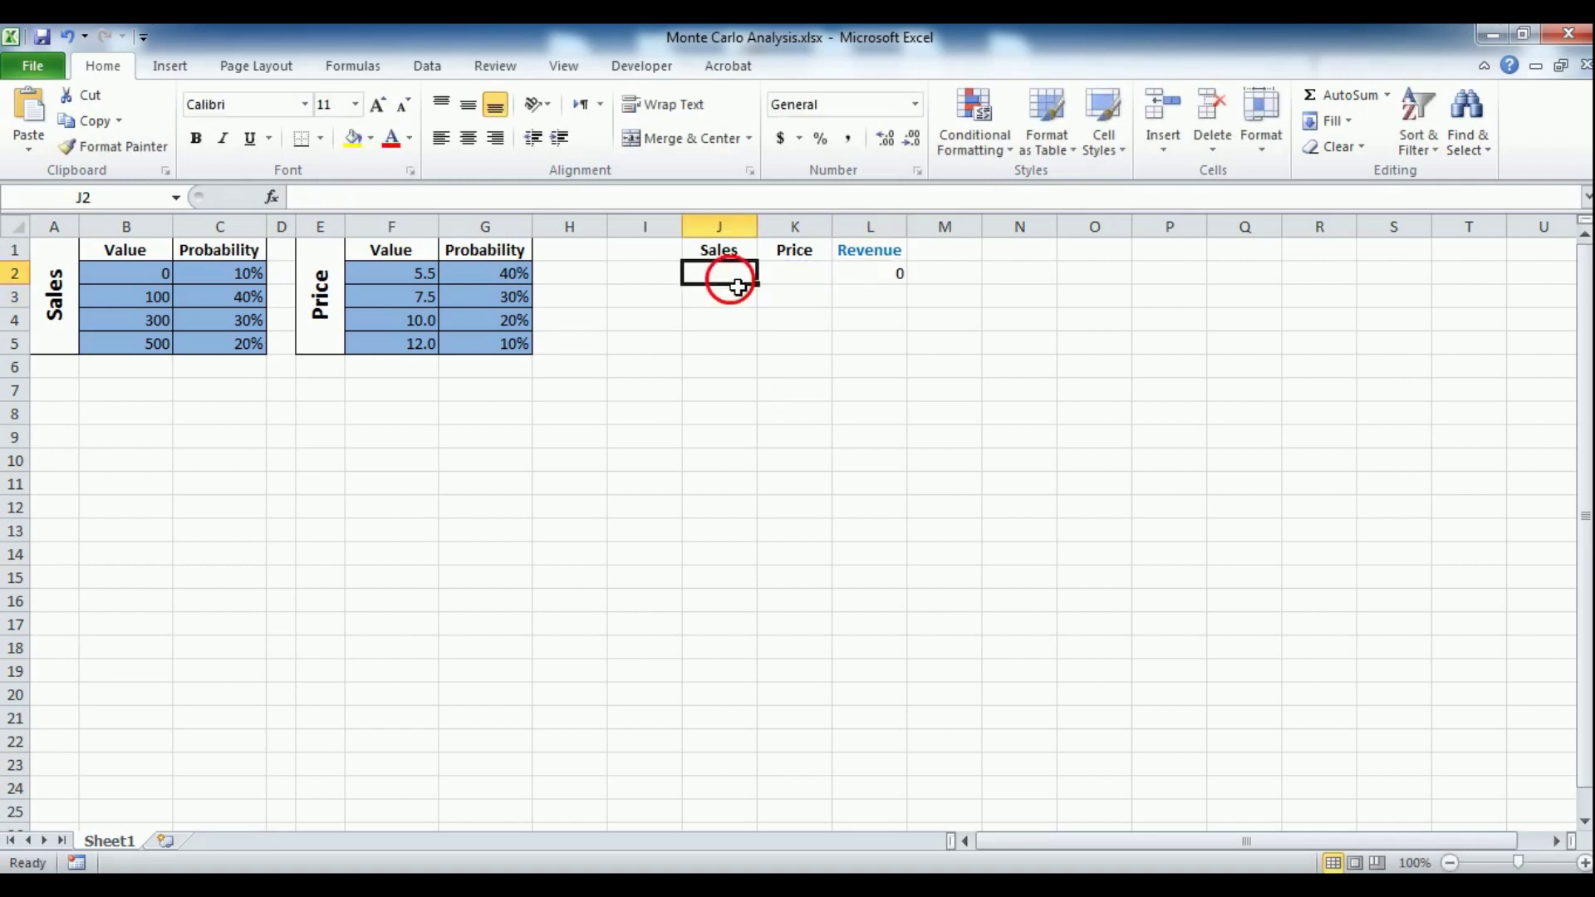
click(800, 280)
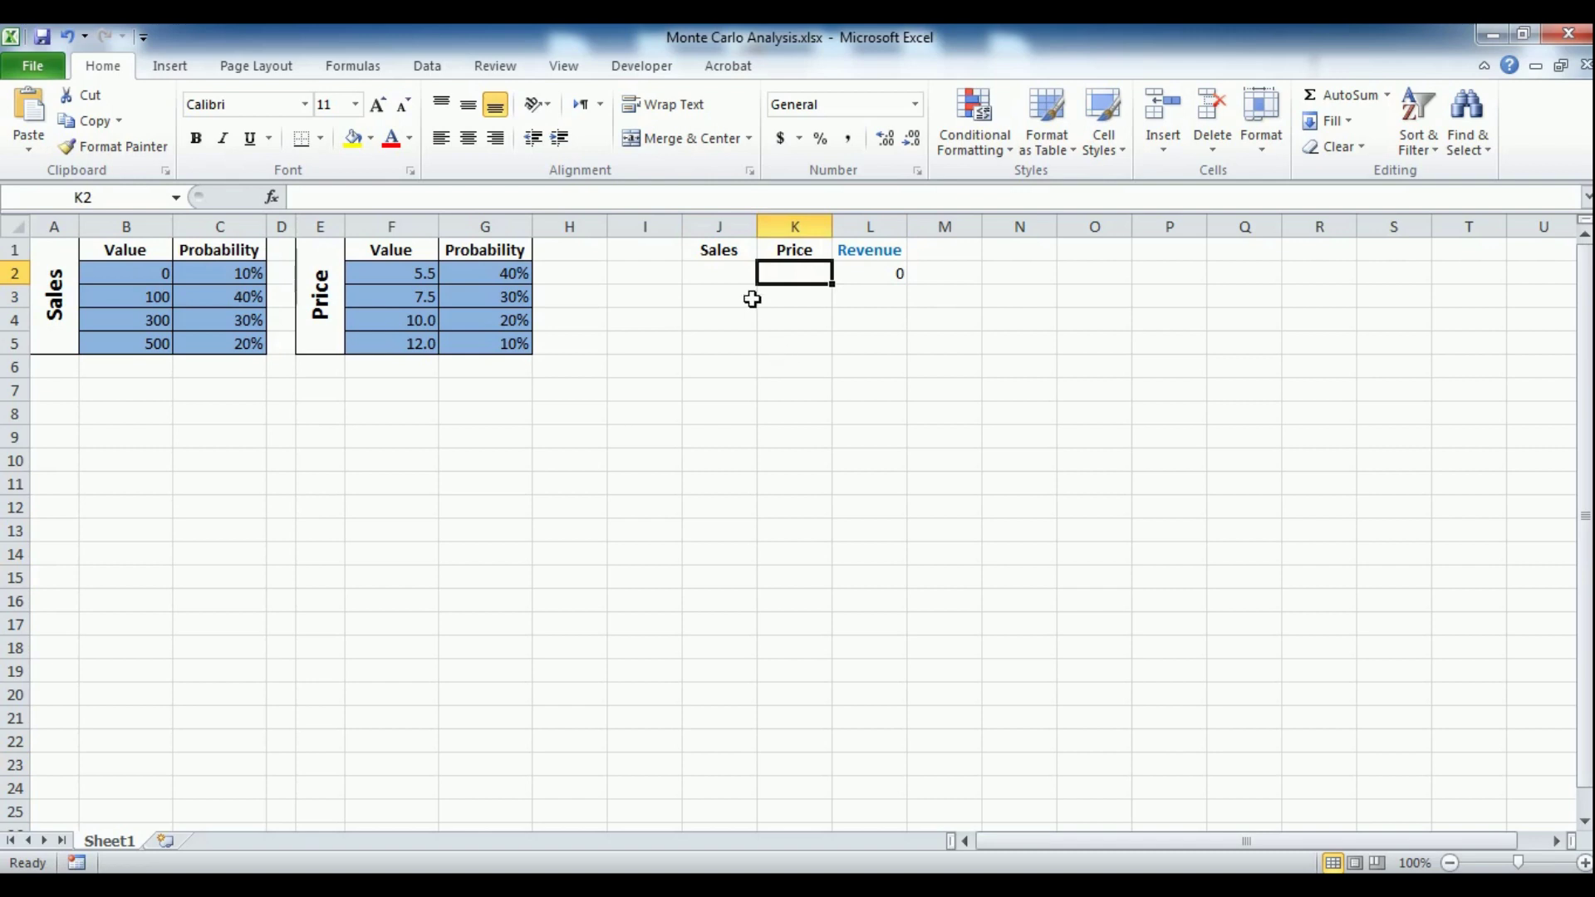
click(737, 279)
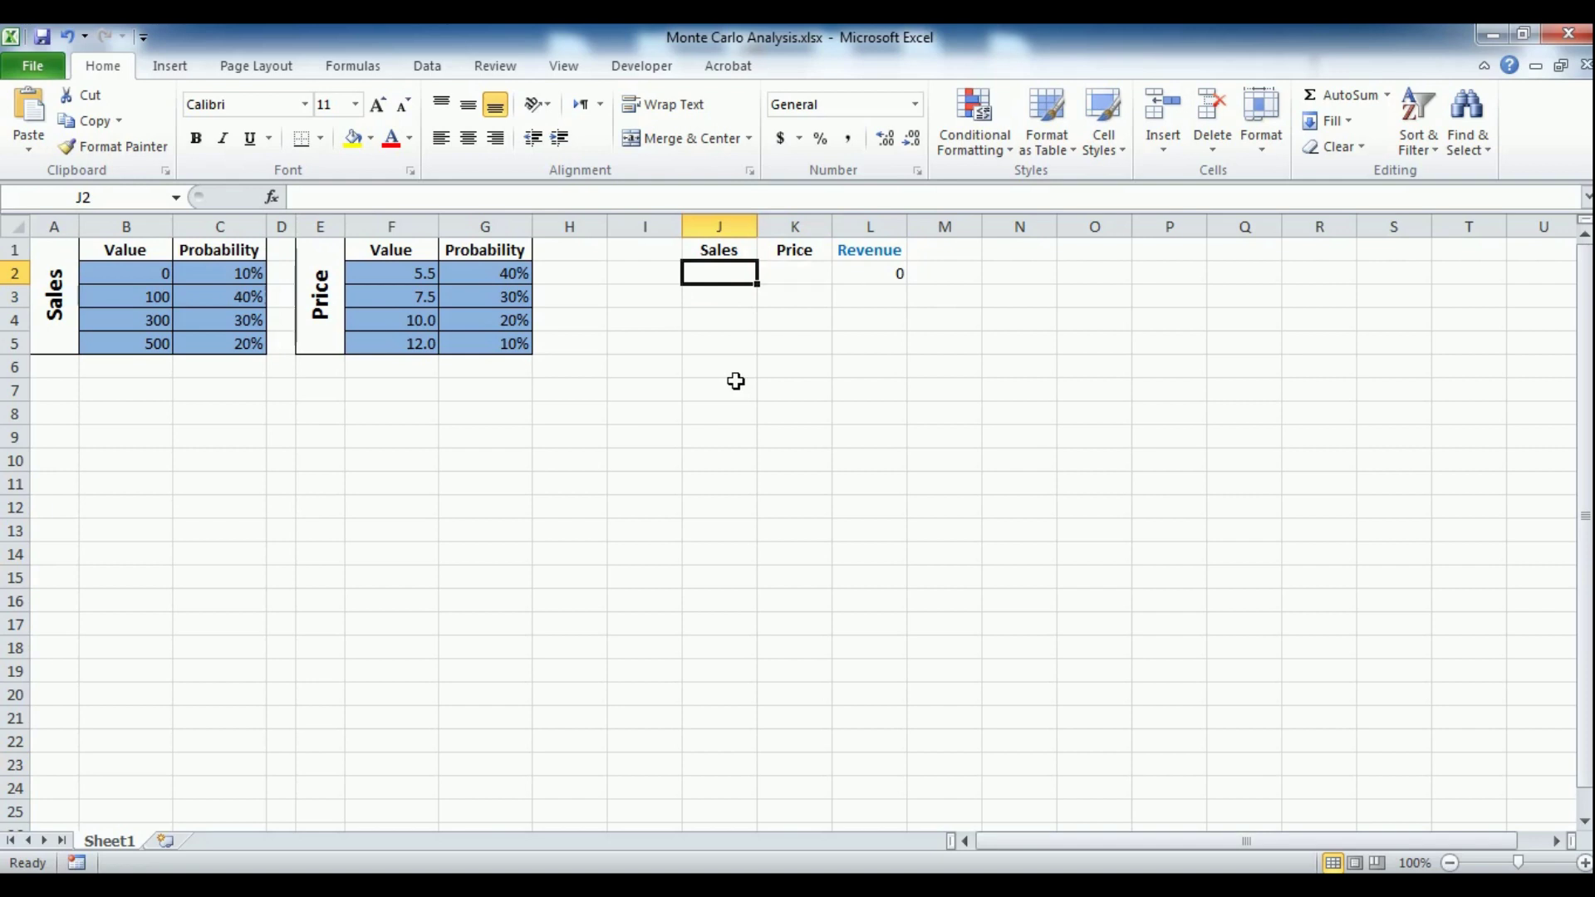
Step: Insert empty columns D and I beside the Sales and Price tables
right_click(270, 226)
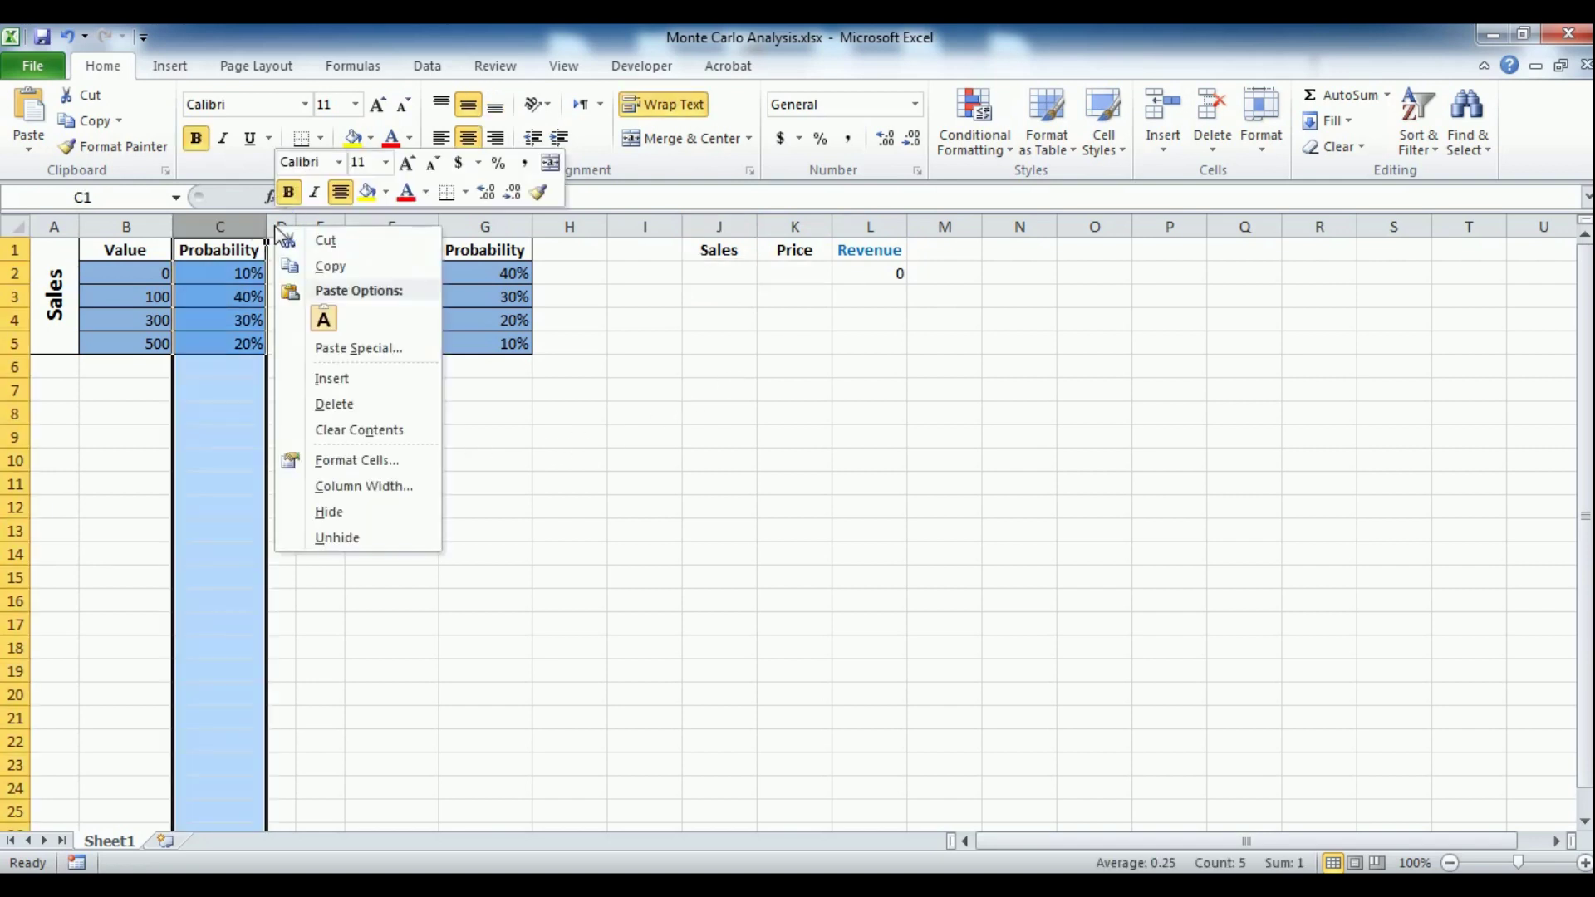
click(282, 227)
right_click(282, 228)
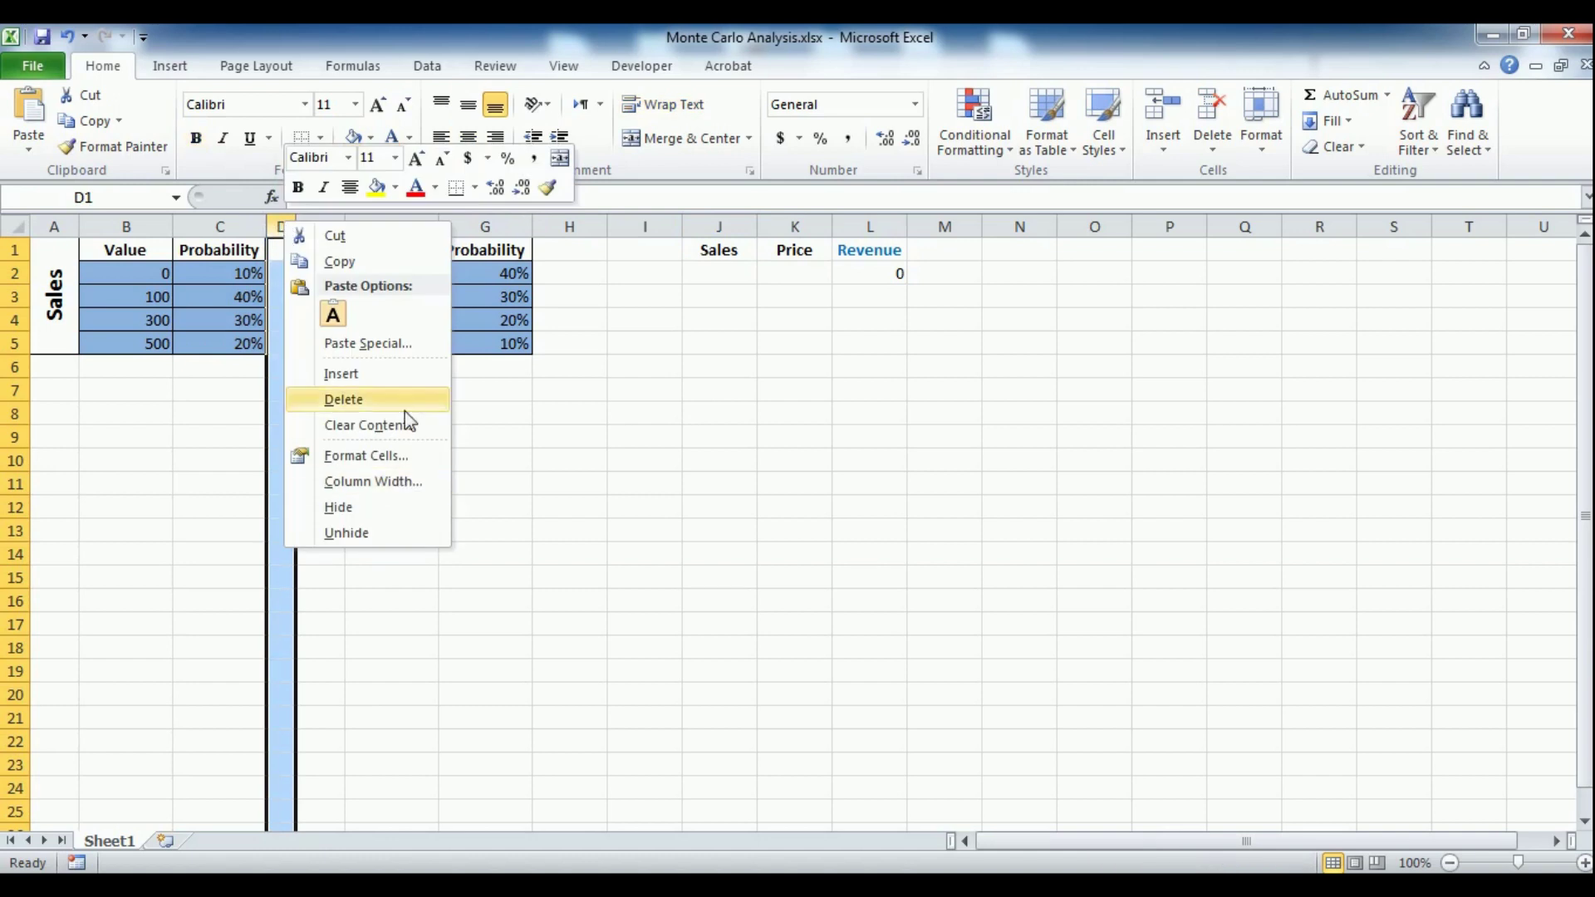
click(391, 374)
right_click(665, 229)
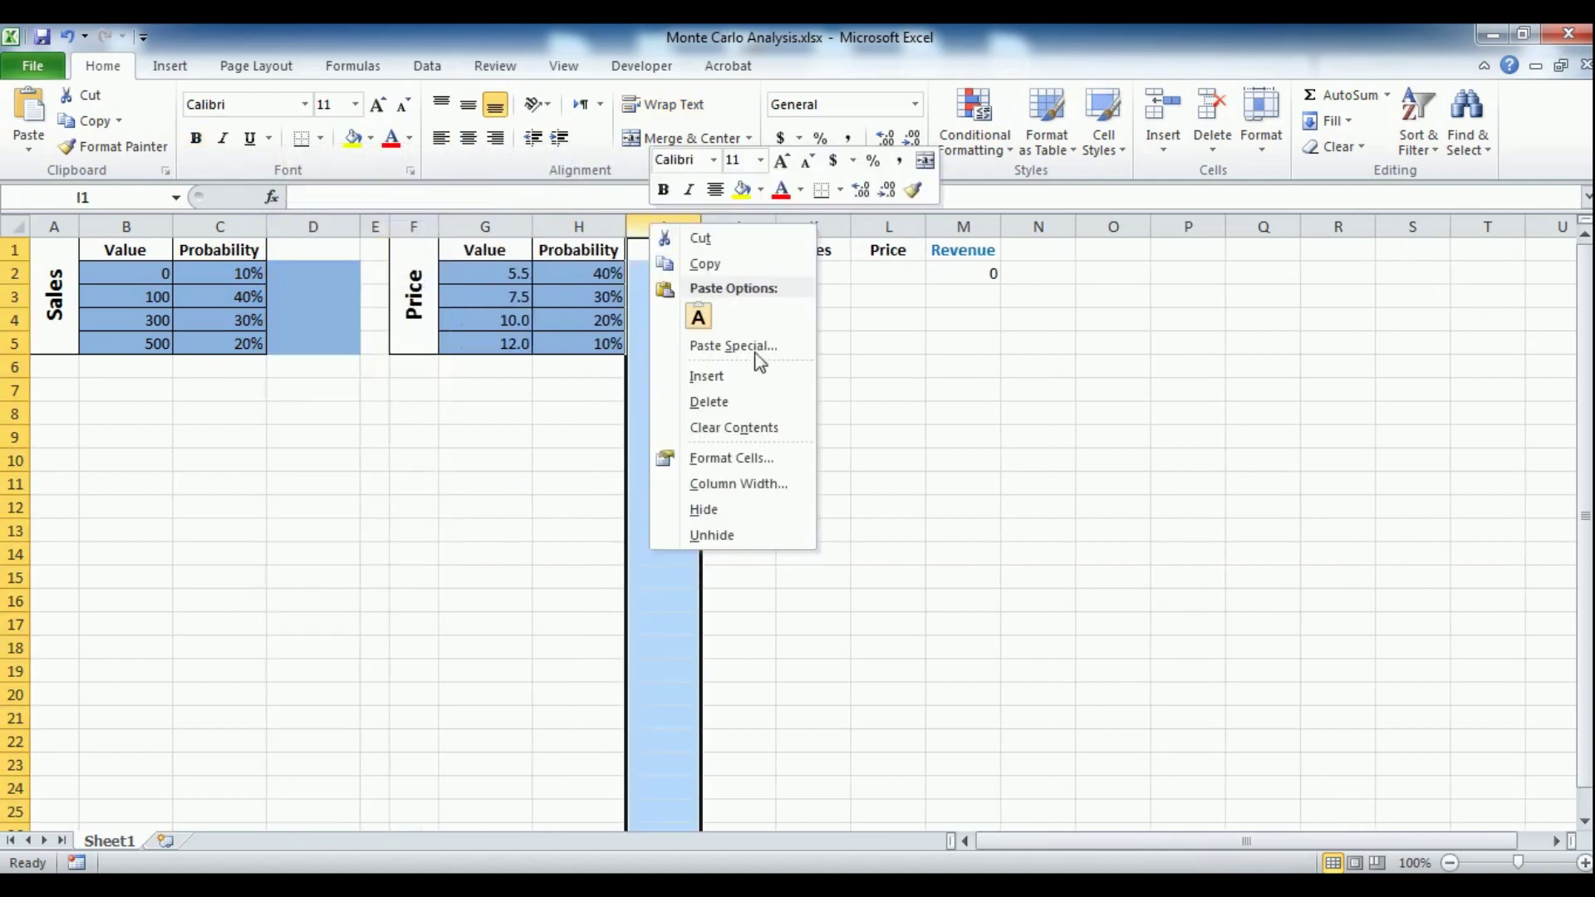
click(734, 375)
Step: Head both new columns 'Cumul. P' in D1 and I1
click(347, 249)
text(Cumul. P)
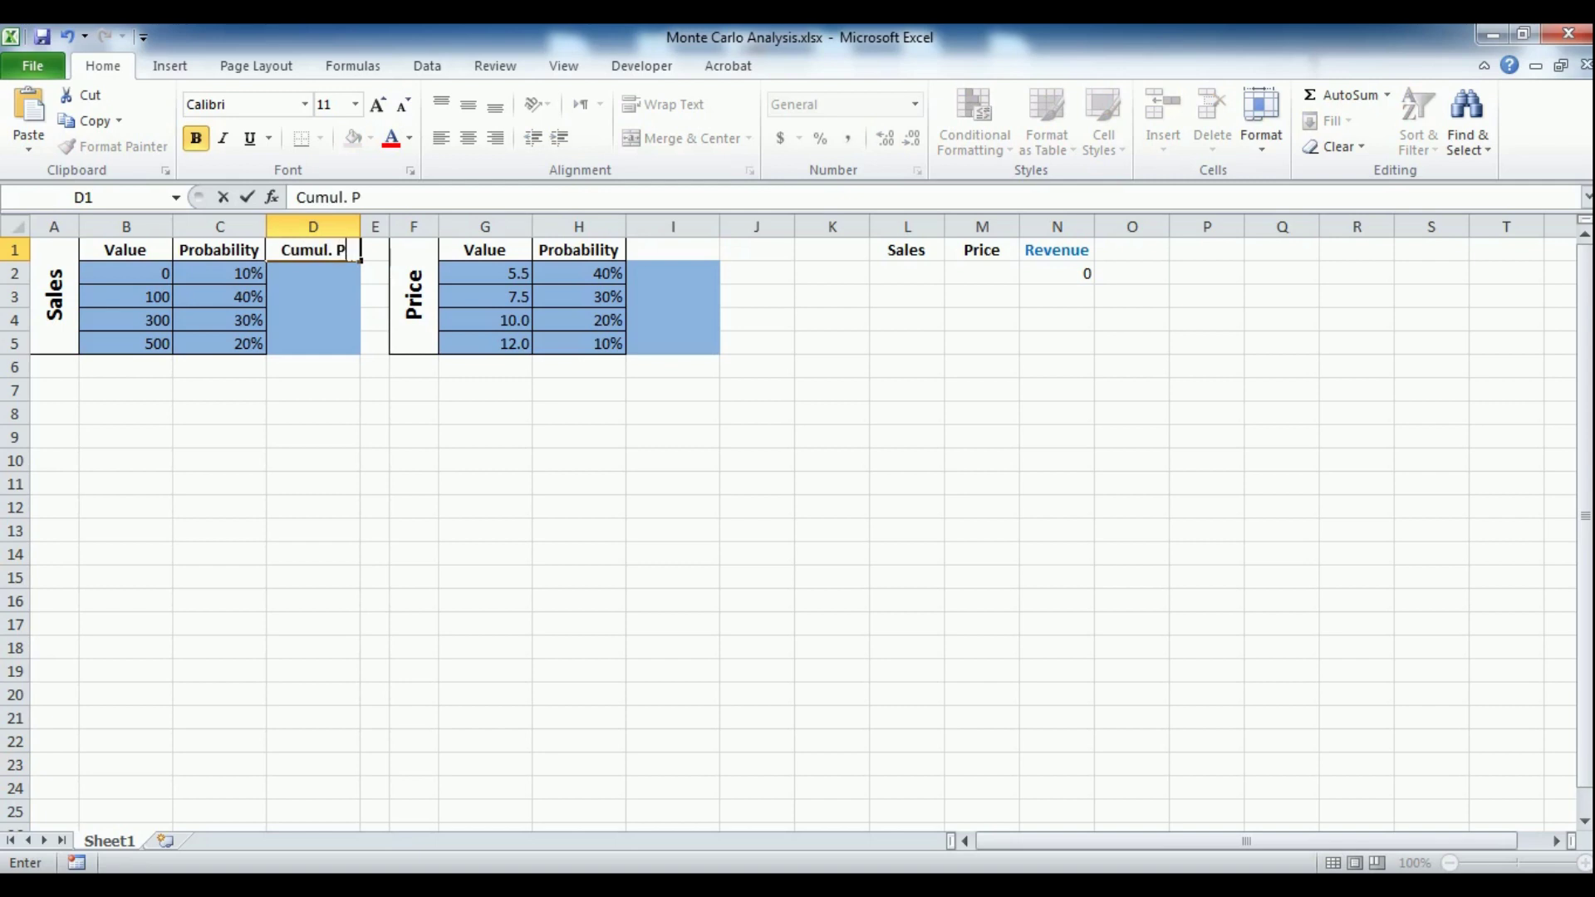
key(Return)
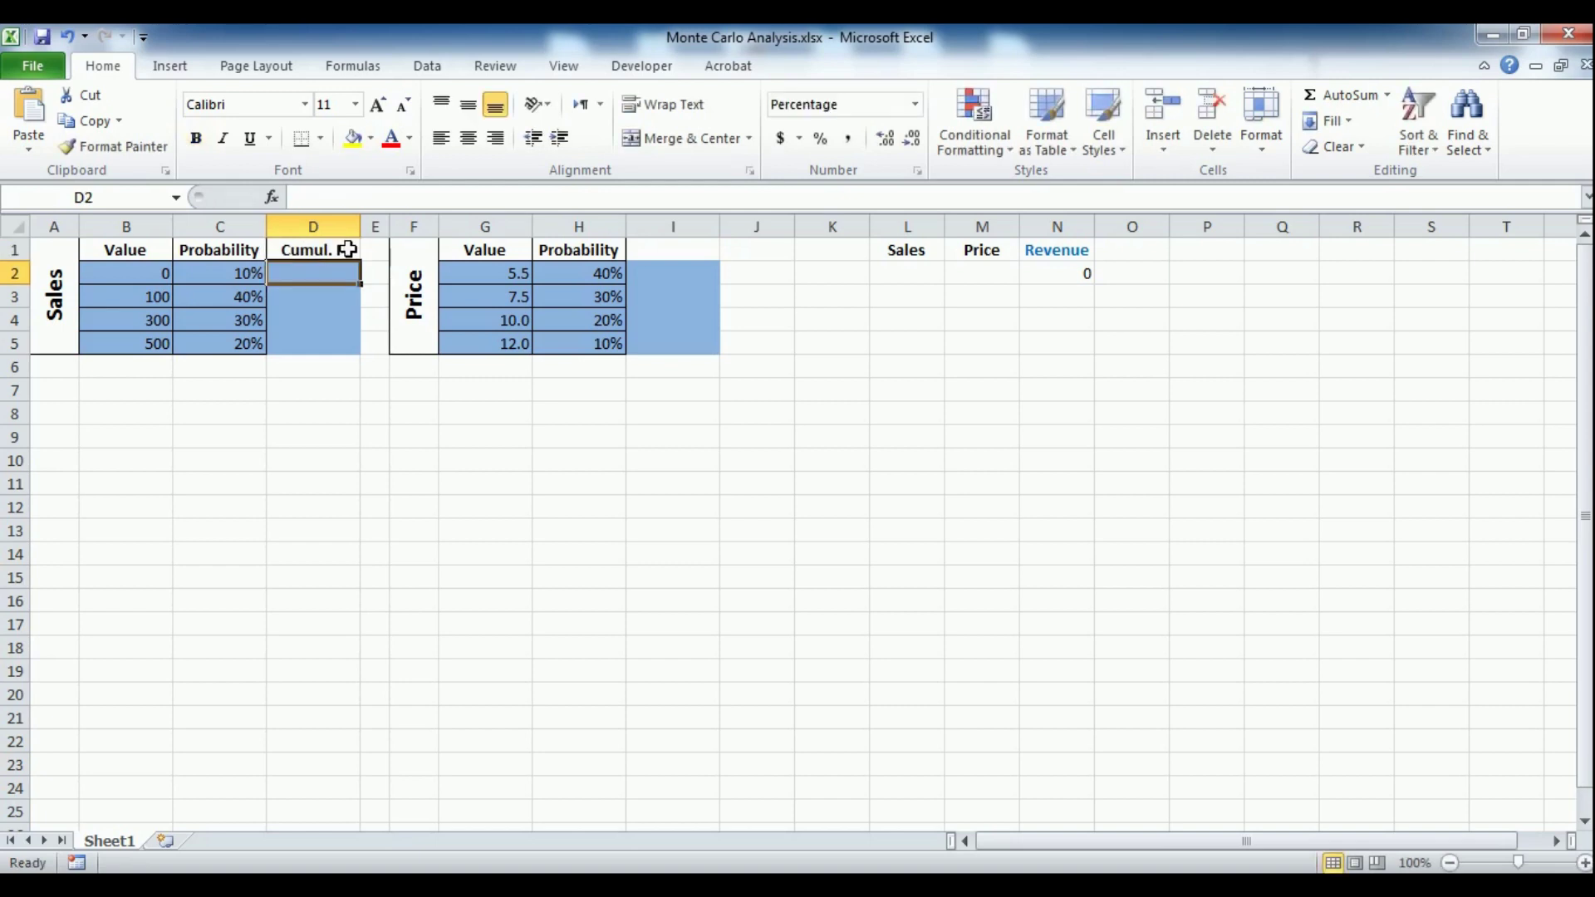
click(656, 255)
text(Cumul. P)
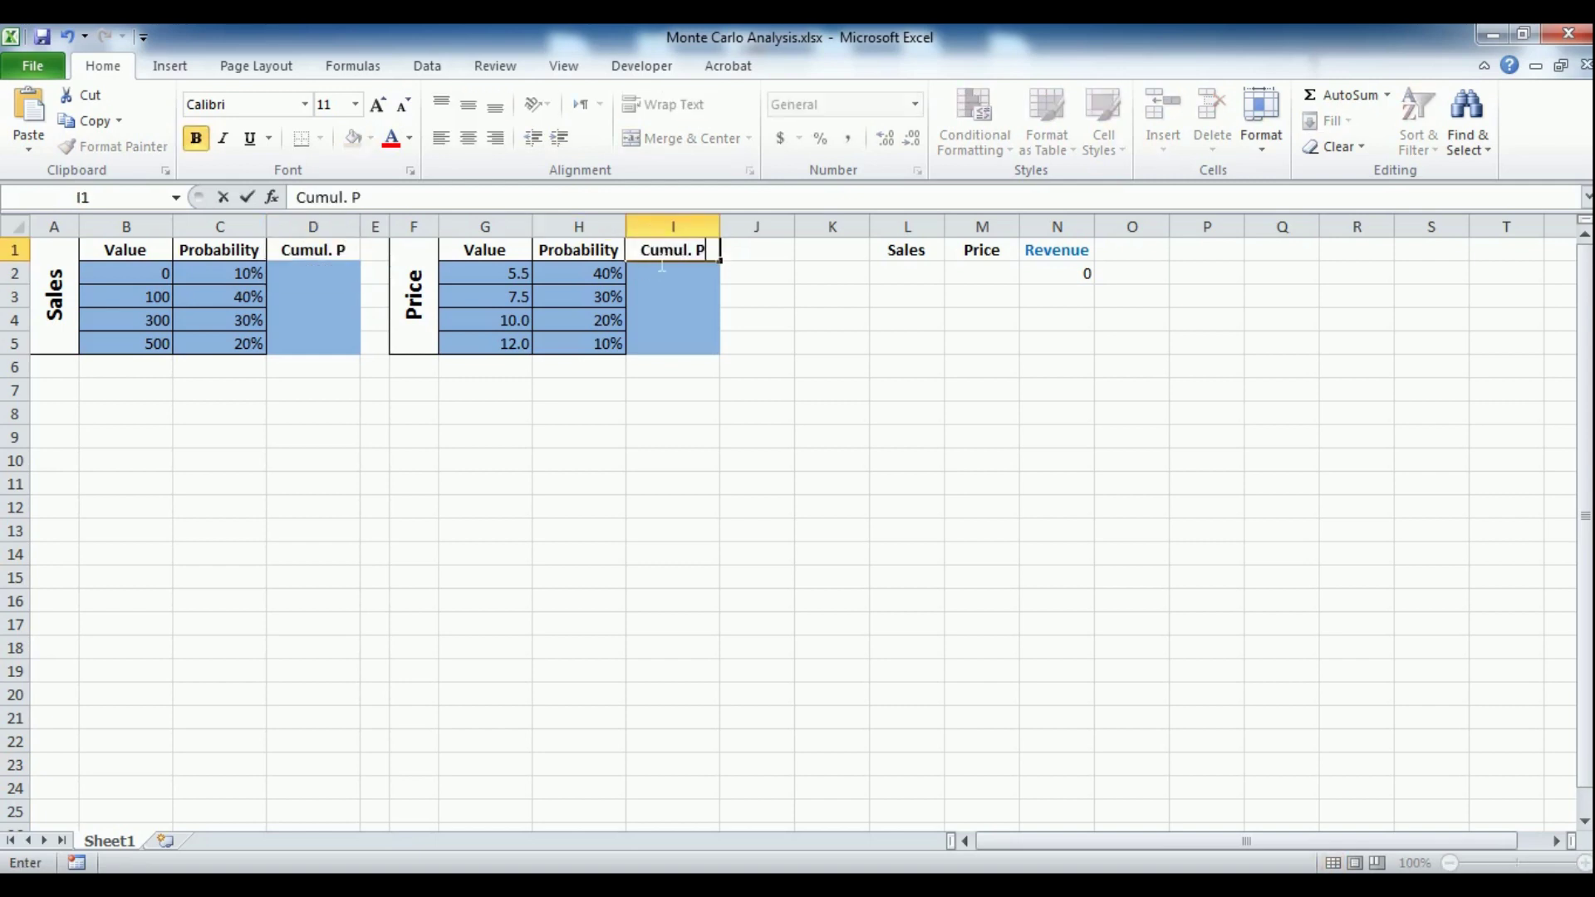
key(Return)
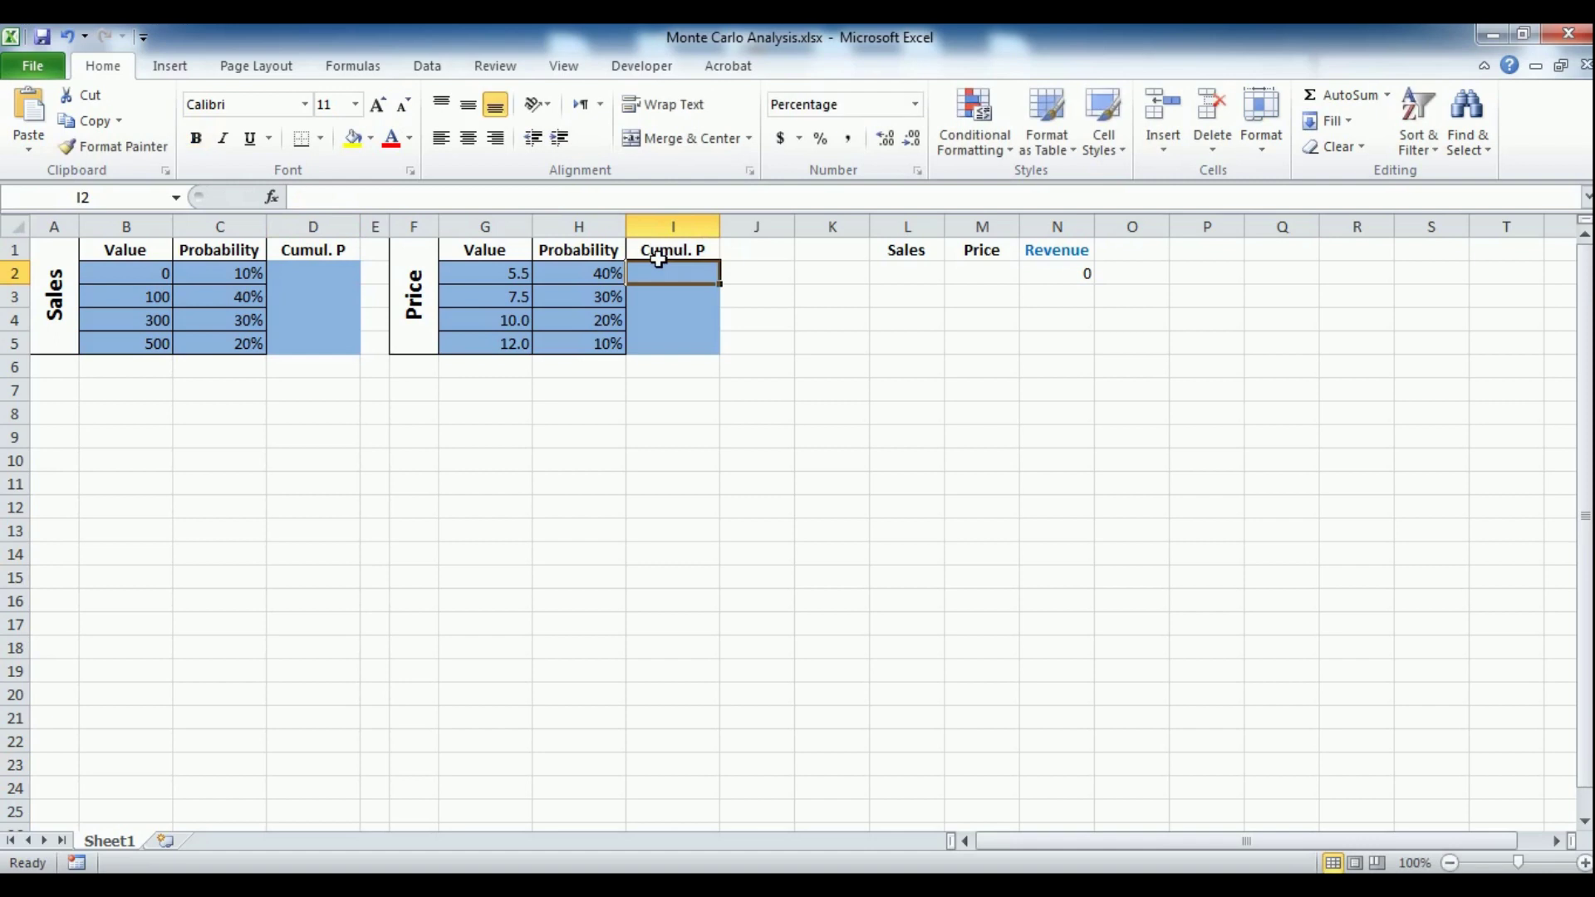
Step: Fill I2:I5 with running totals from 0% using =I2+H2, then copy them
text(0%)
key(Return)
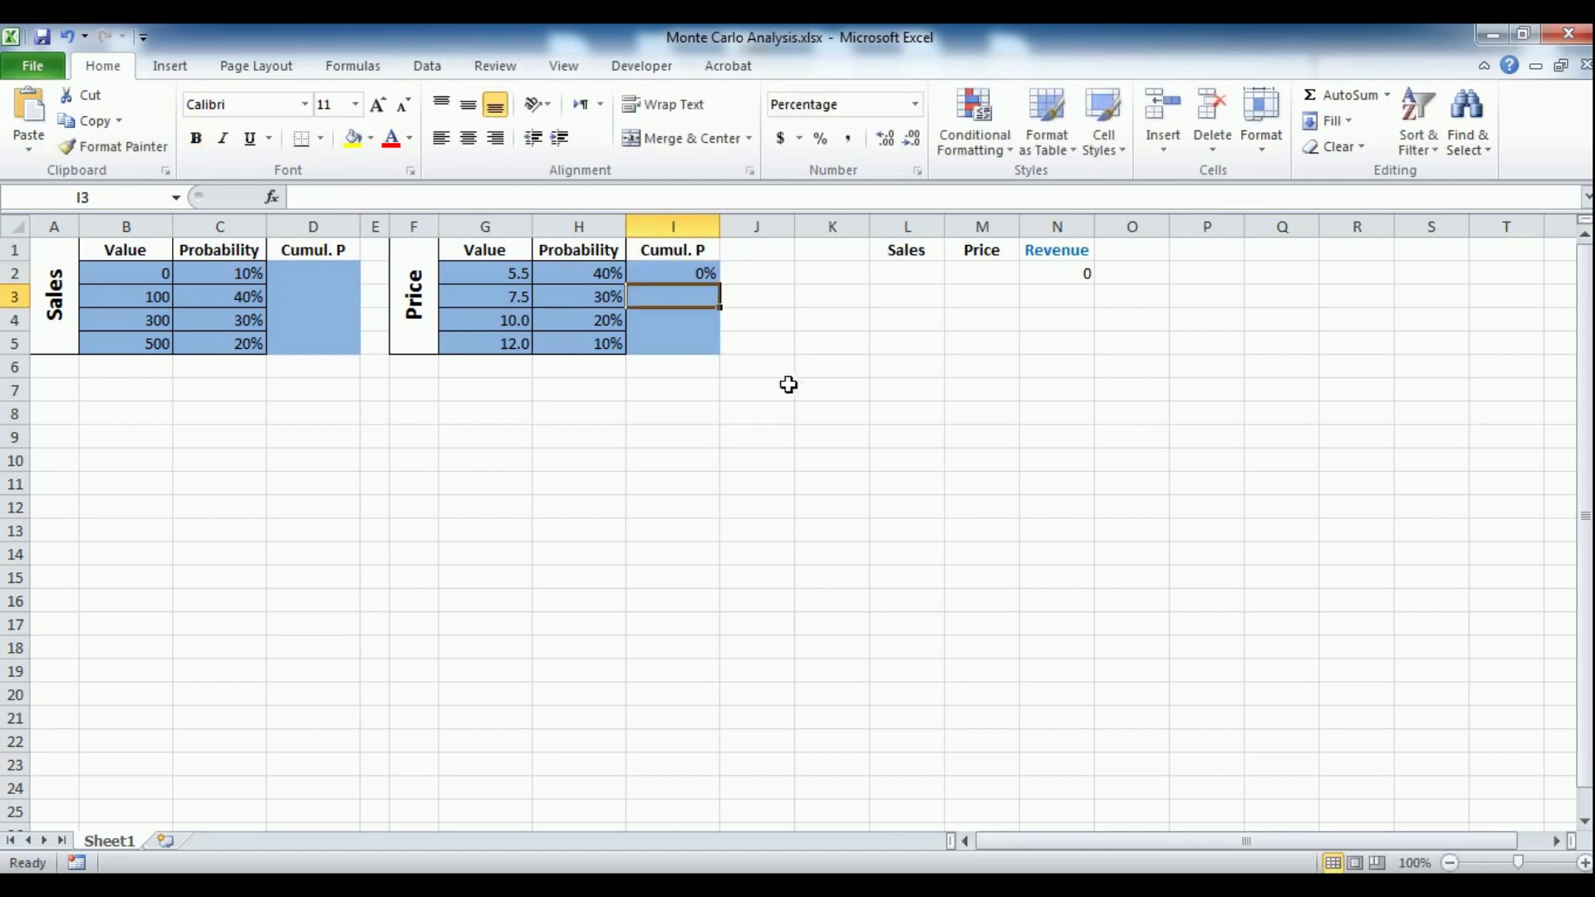
text(=)
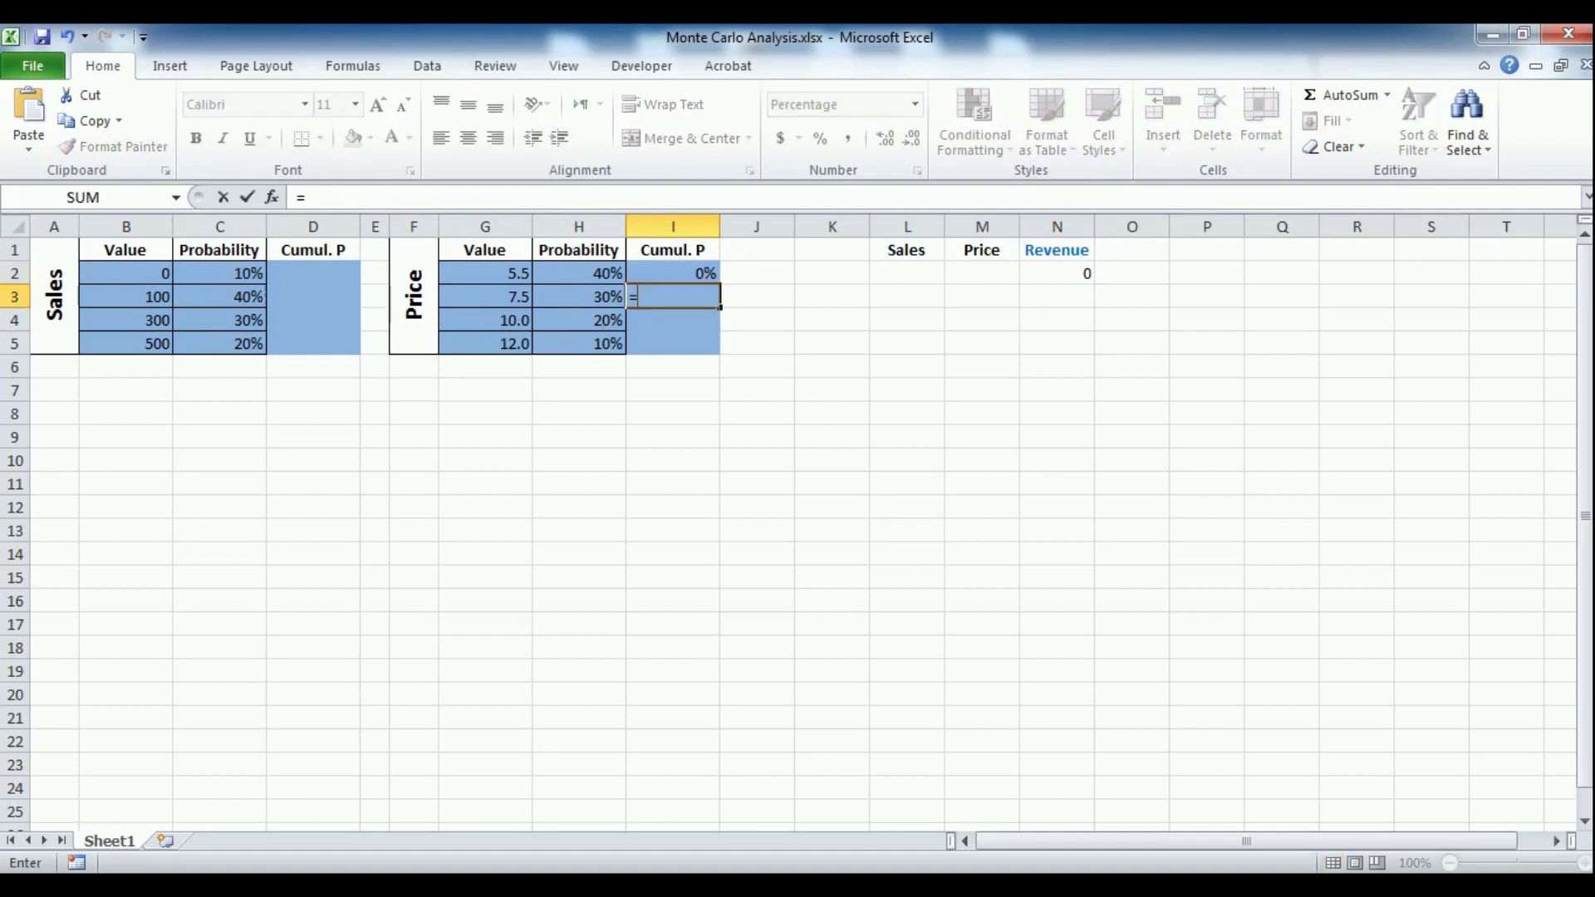
click(661, 274)
text(+)
click(598, 274)
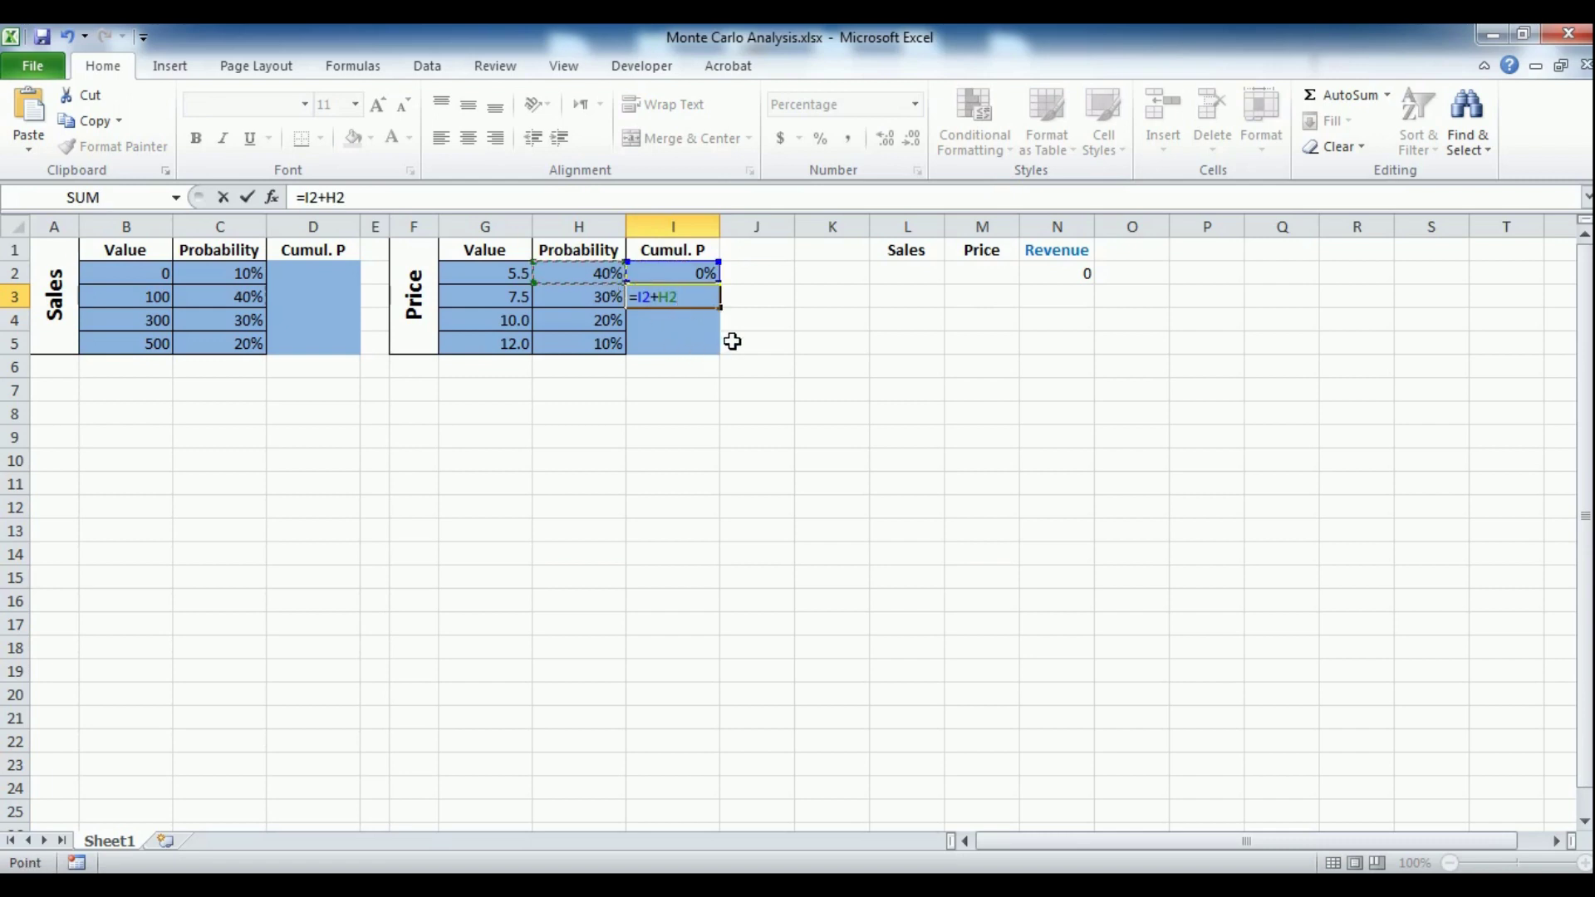
key(Return)
click(712, 305)
drag(720, 308, 707, 274)
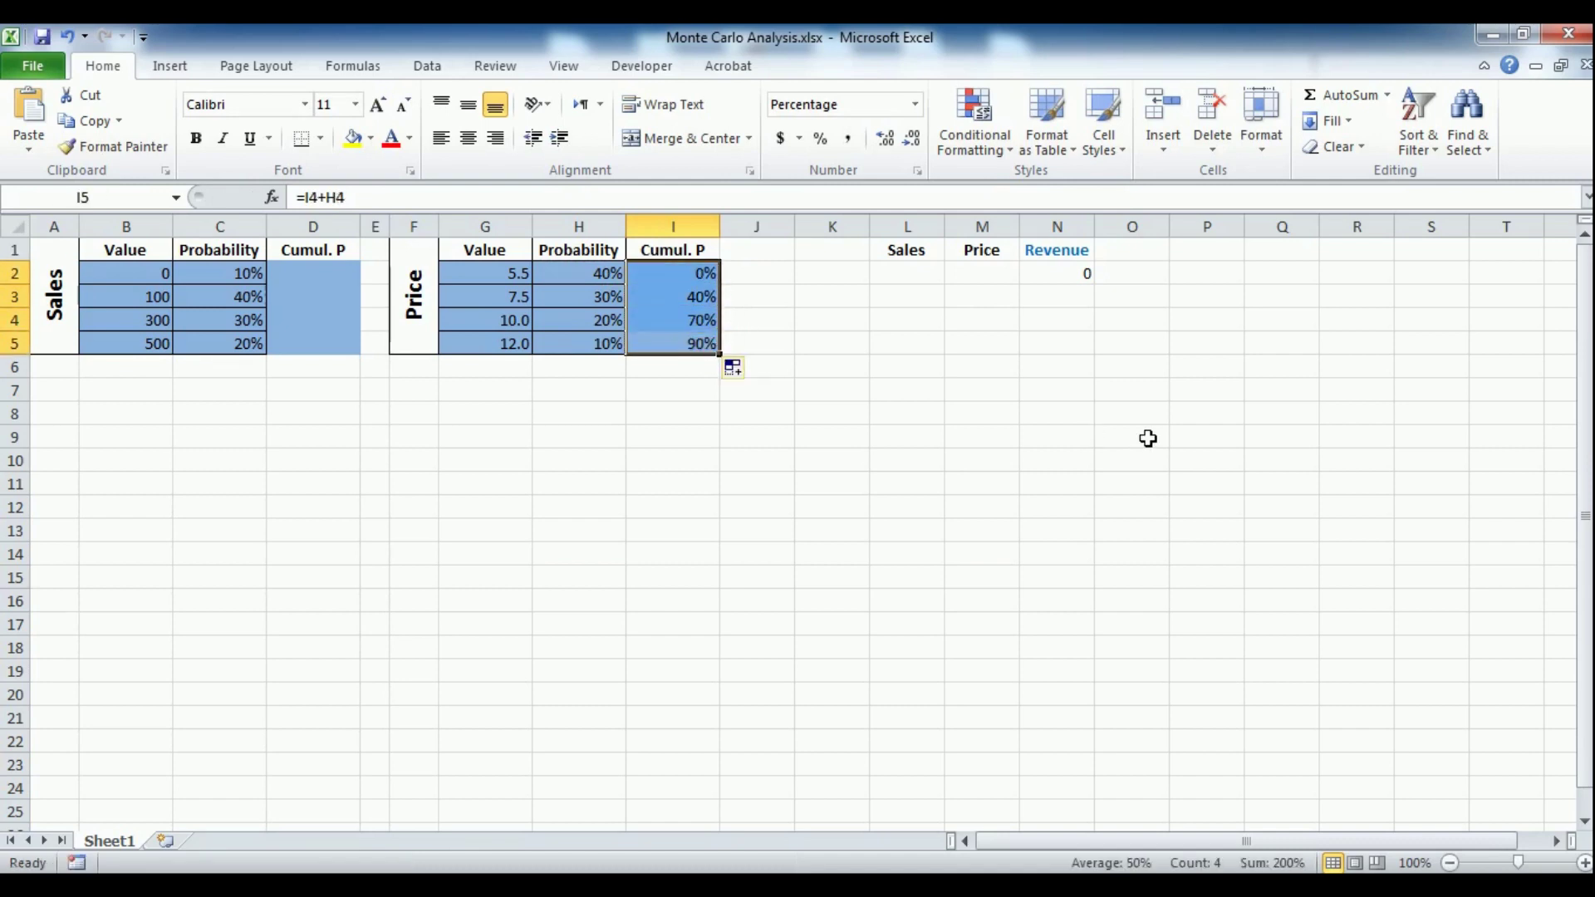
key(ctrl+c)
Step: Paste the running-total formulas into D2:D5, giving 0%, 10%, 50% and 80%
click(328, 275)
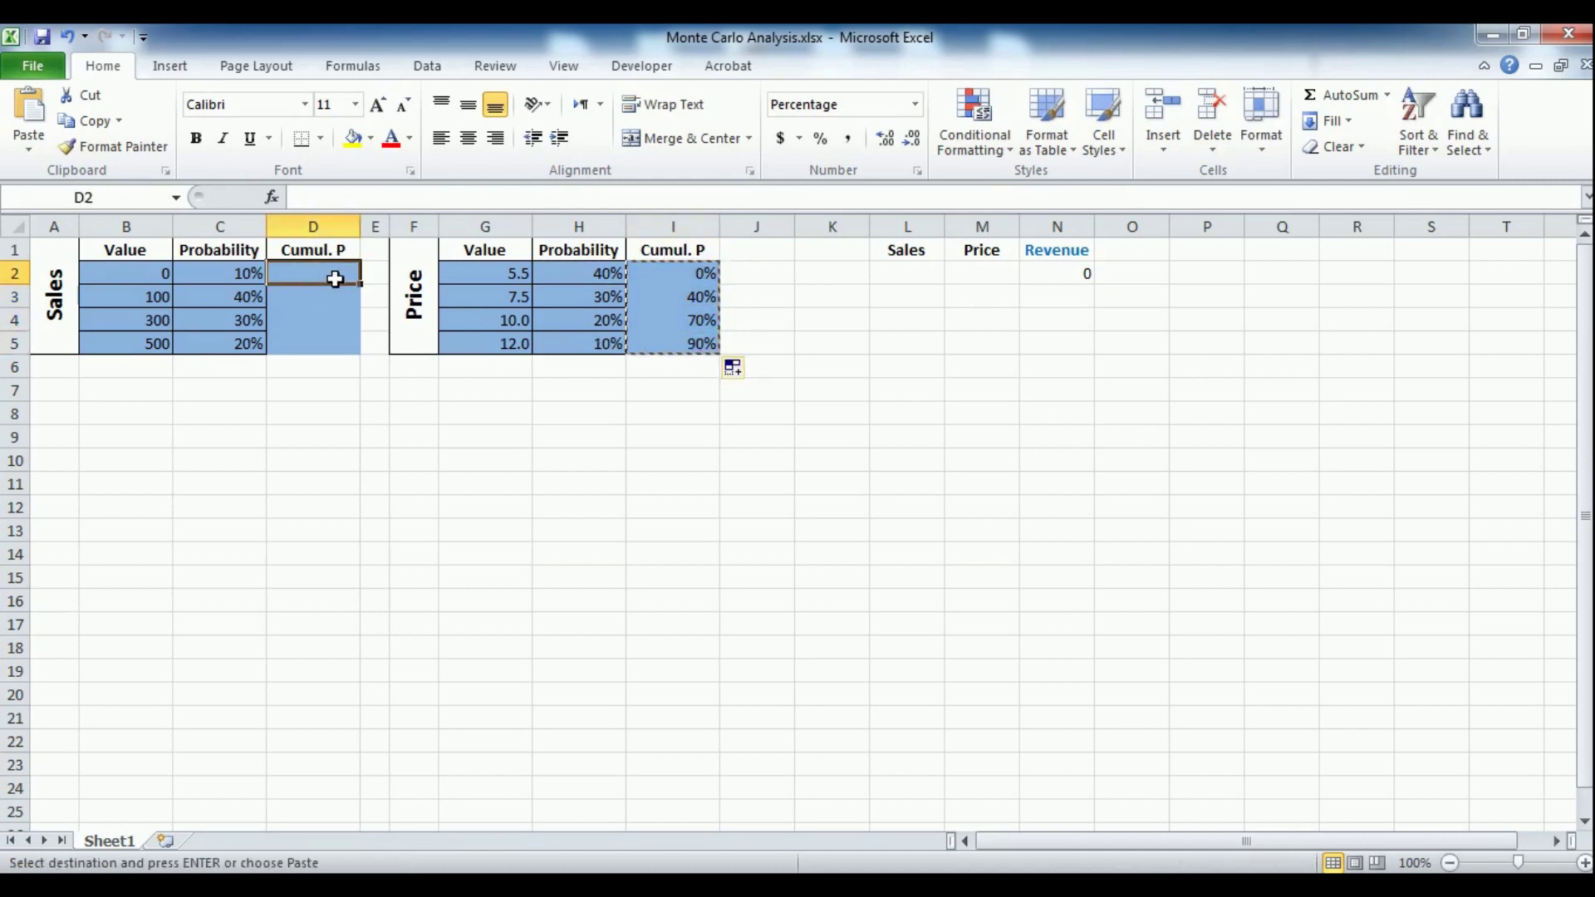
right_click(328, 276)
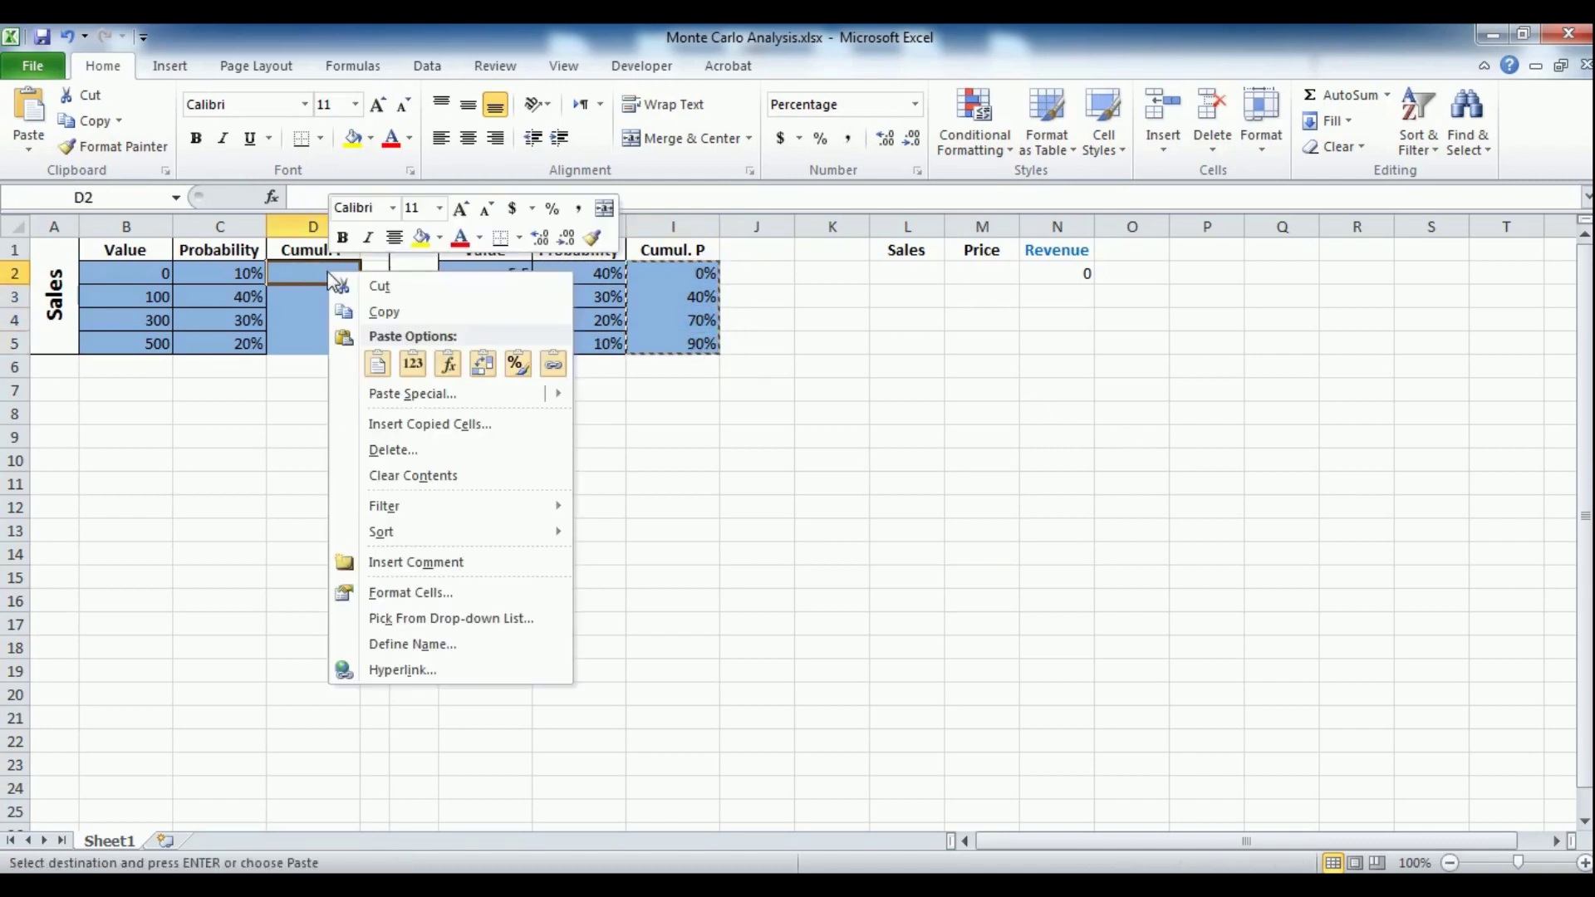
click(377, 363)
click(328, 413)
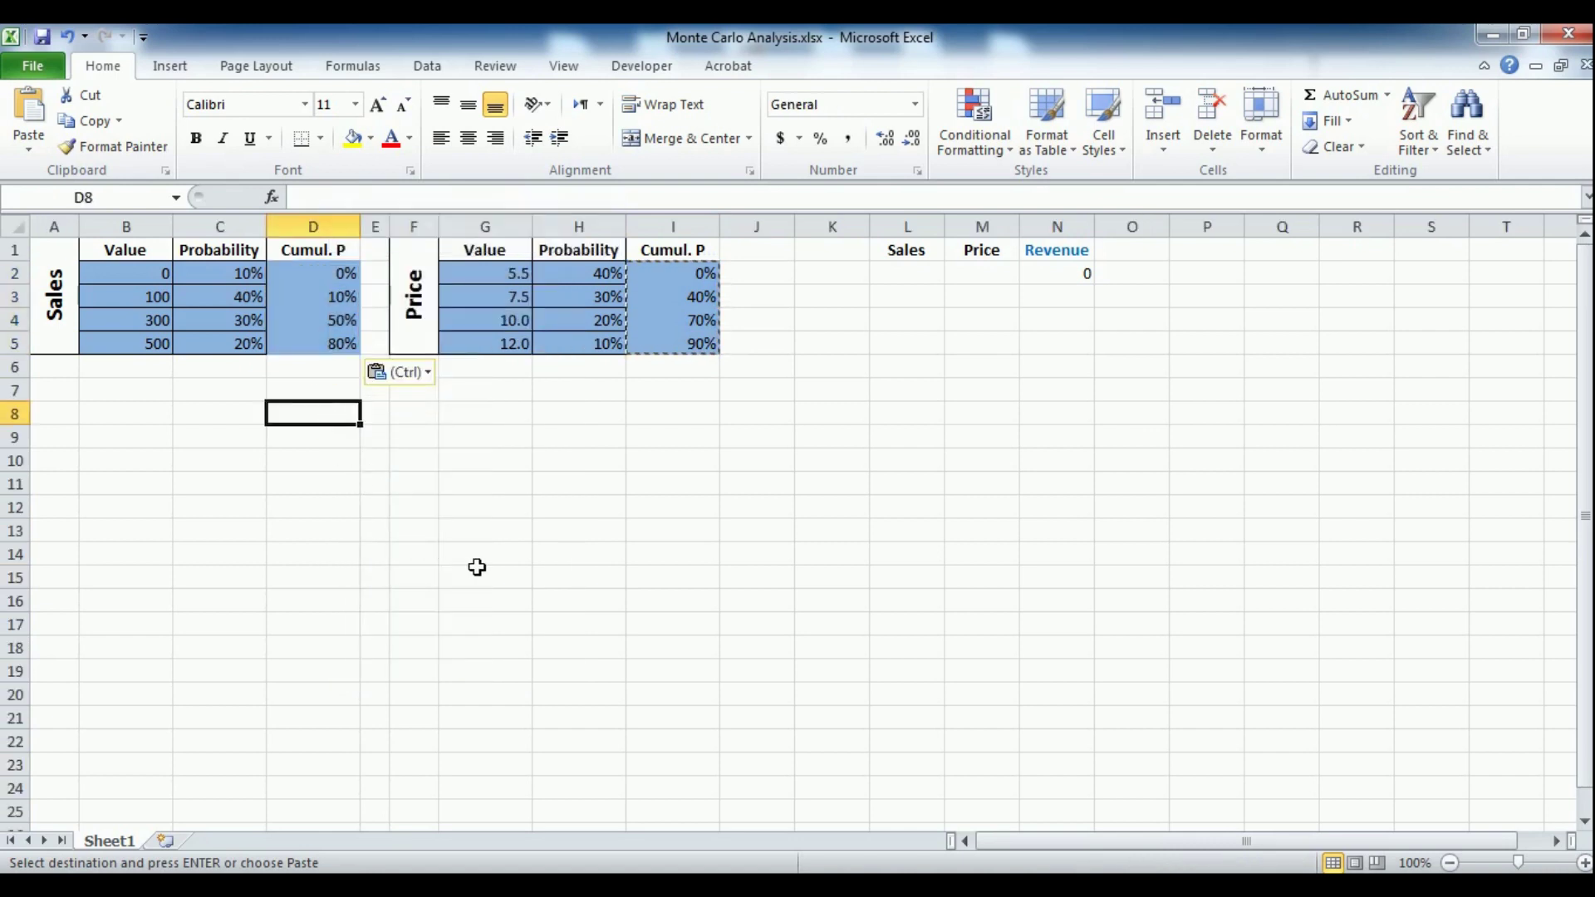
Step: Copy the Probability formatting from C1:C5 onto D1:D5 and I1:I5
drag(249, 251, 254, 342)
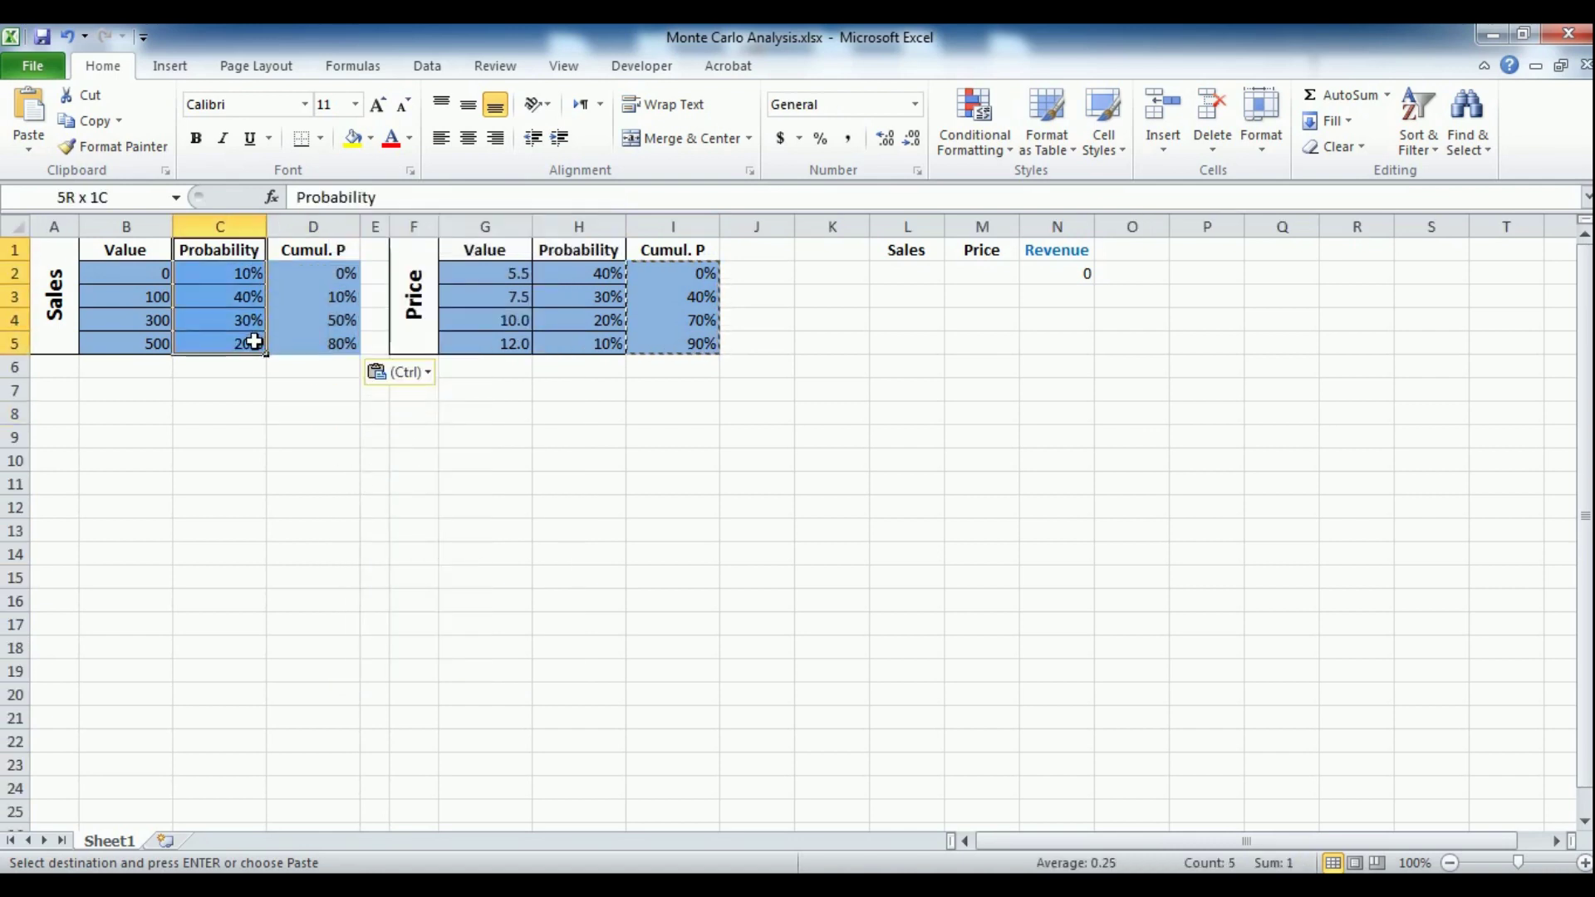
key(ctrl+c)
drag(328, 250, 328, 343)
right_click(326, 251)
click(512, 342)
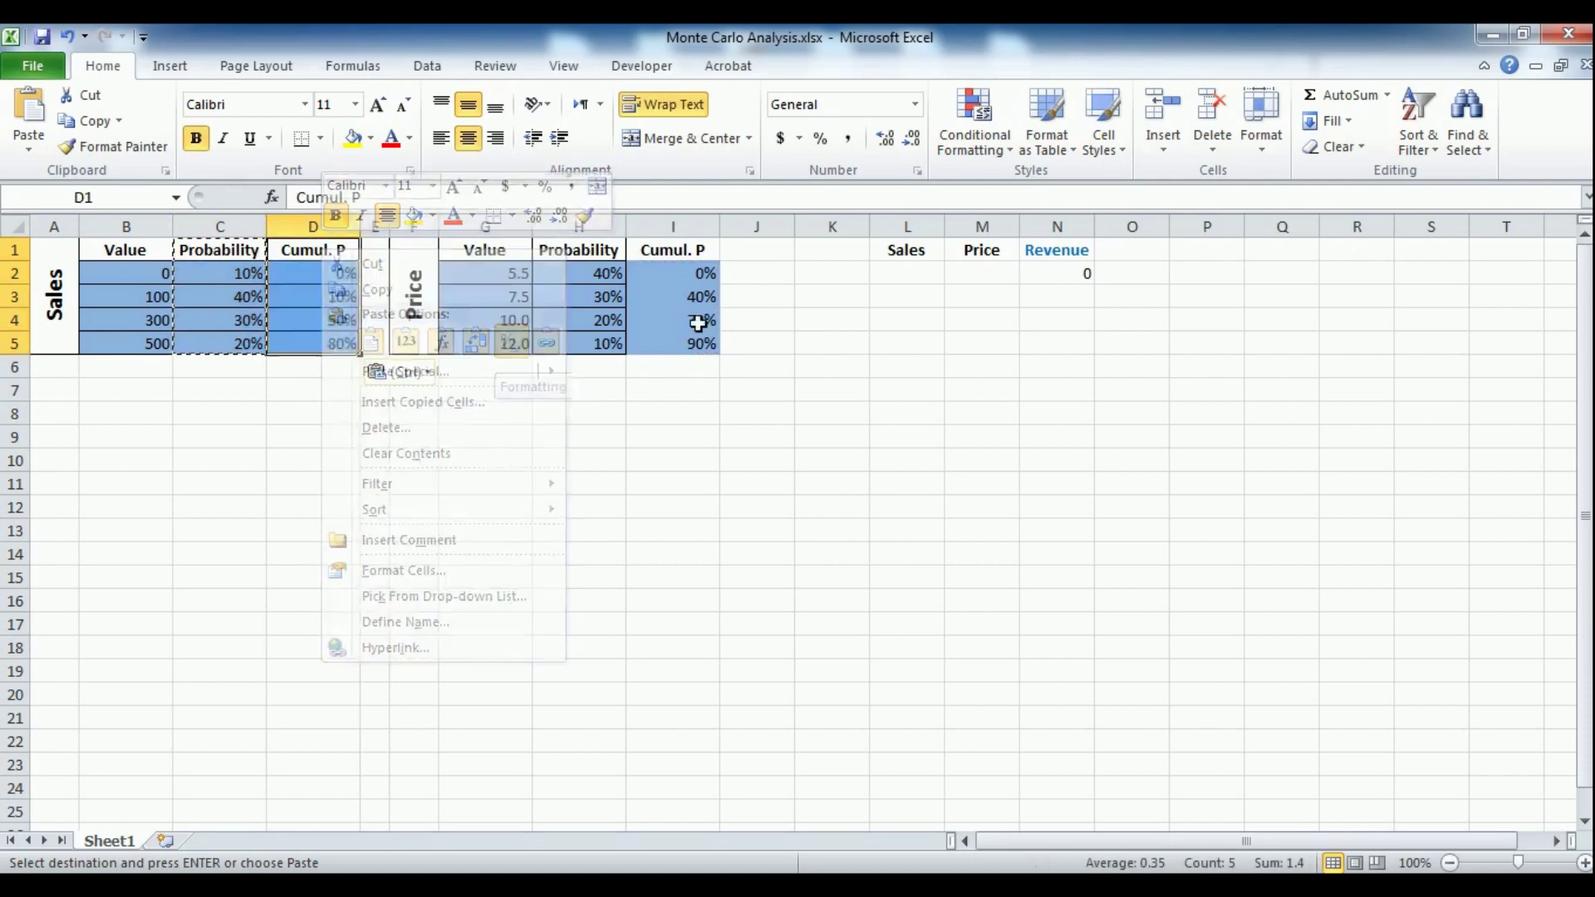
drag(673, 250, 673, 343)
right_click(674, 253)
click(863, 345)
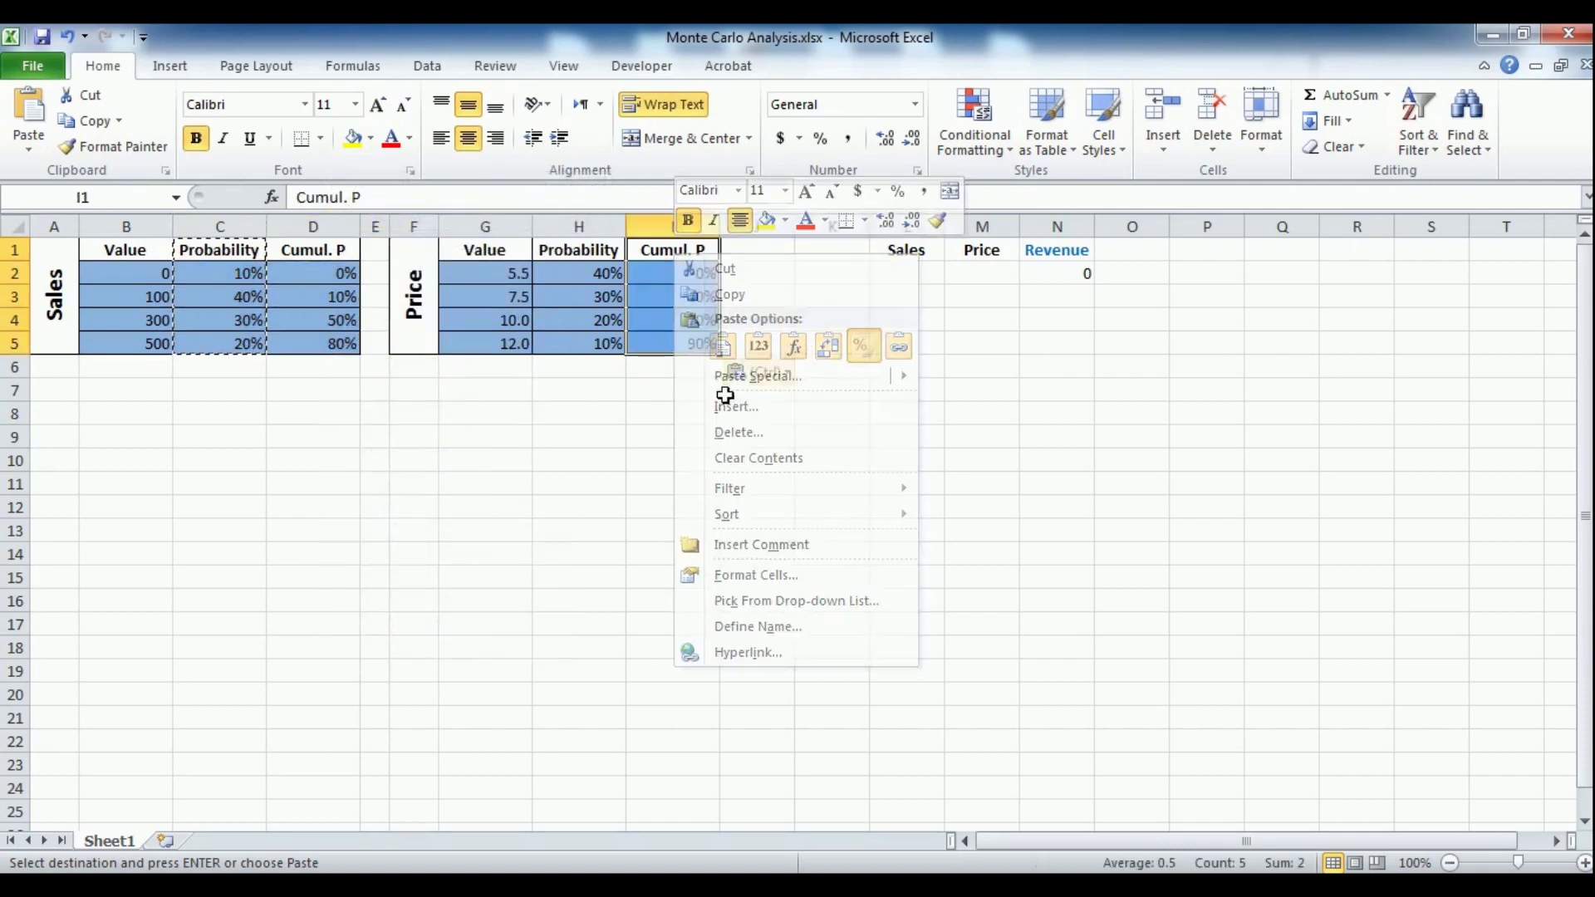
click(634, 413)
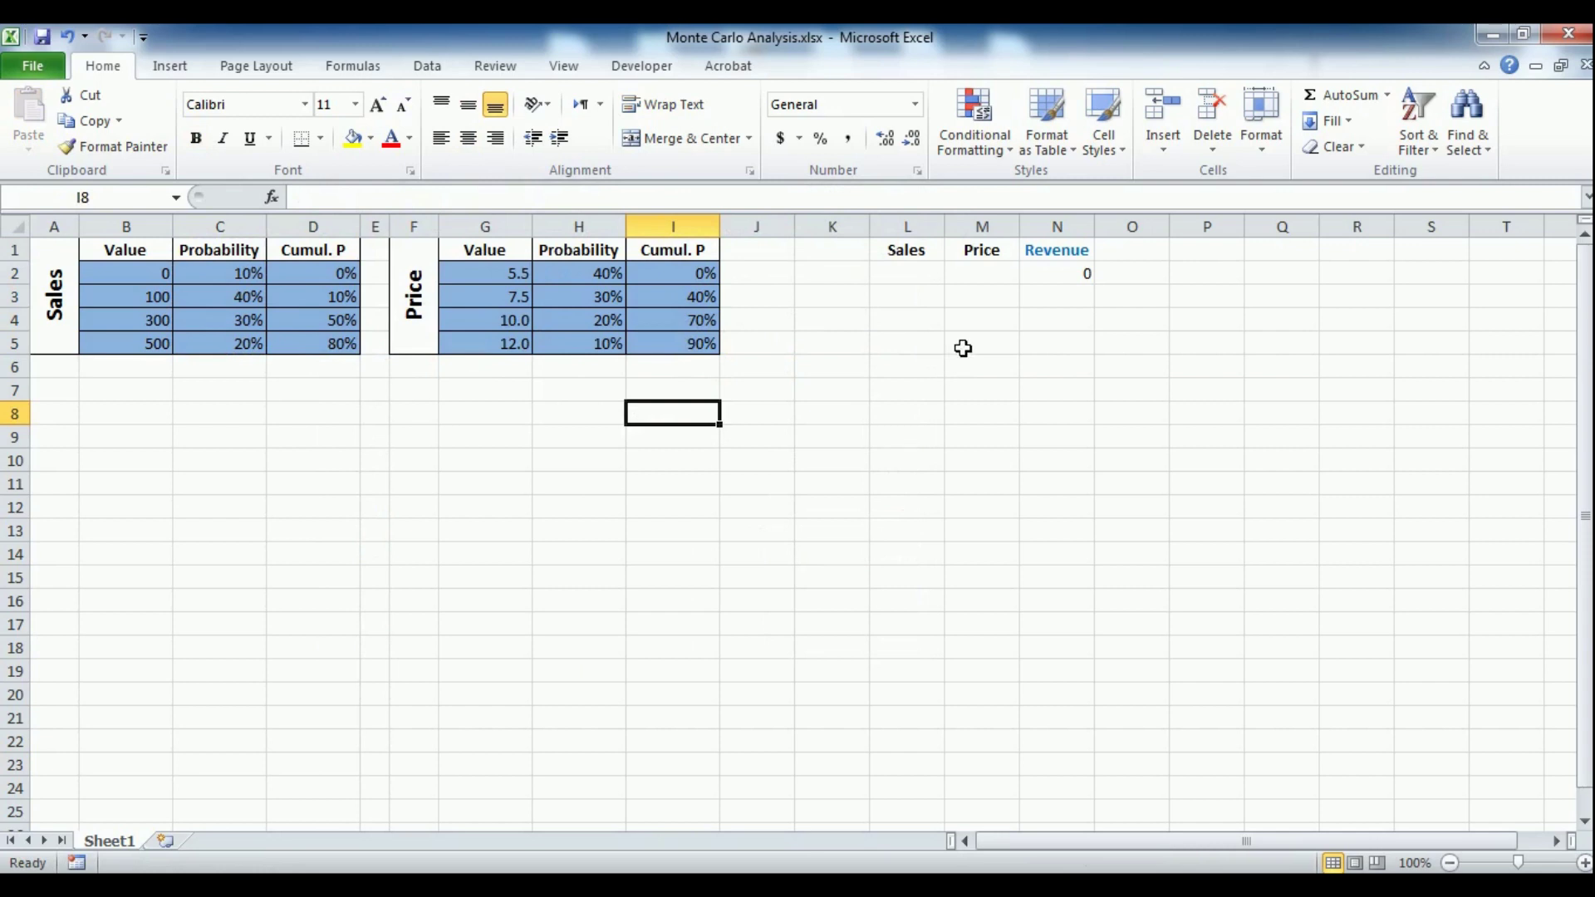
Step: Enter =INDEX($B$2:$B$5,MATCH(RAND(),$D$2:$D$5,1)) in L2 for a weighted random sales value
click(920, 282)
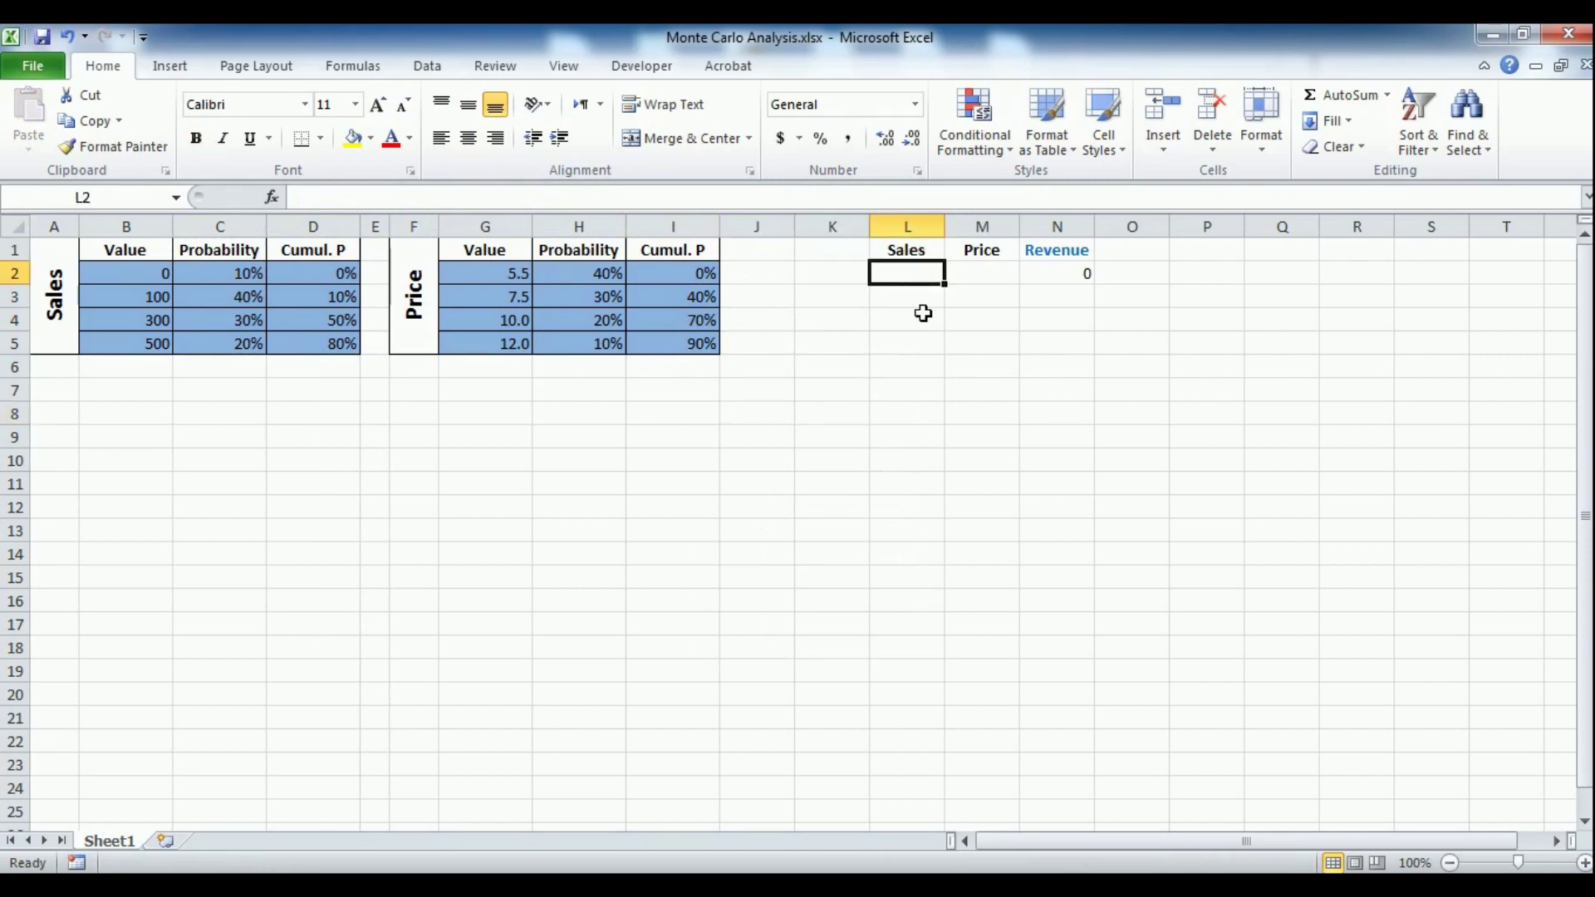
text(=index()
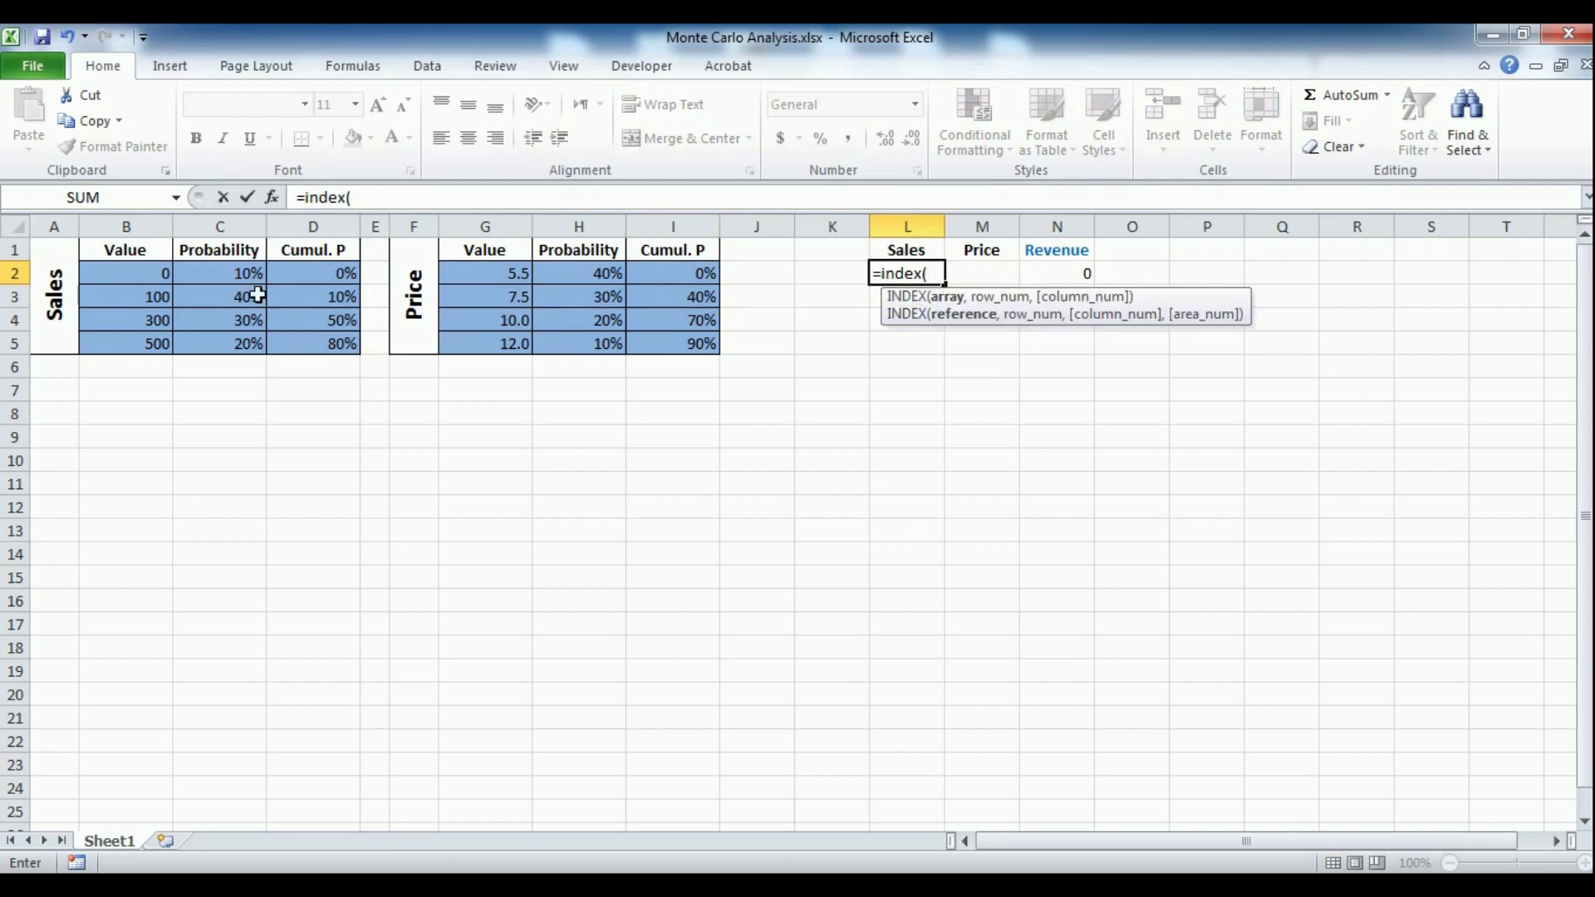
drag(164, 343, 162, 283)
key(F4)
text(,)
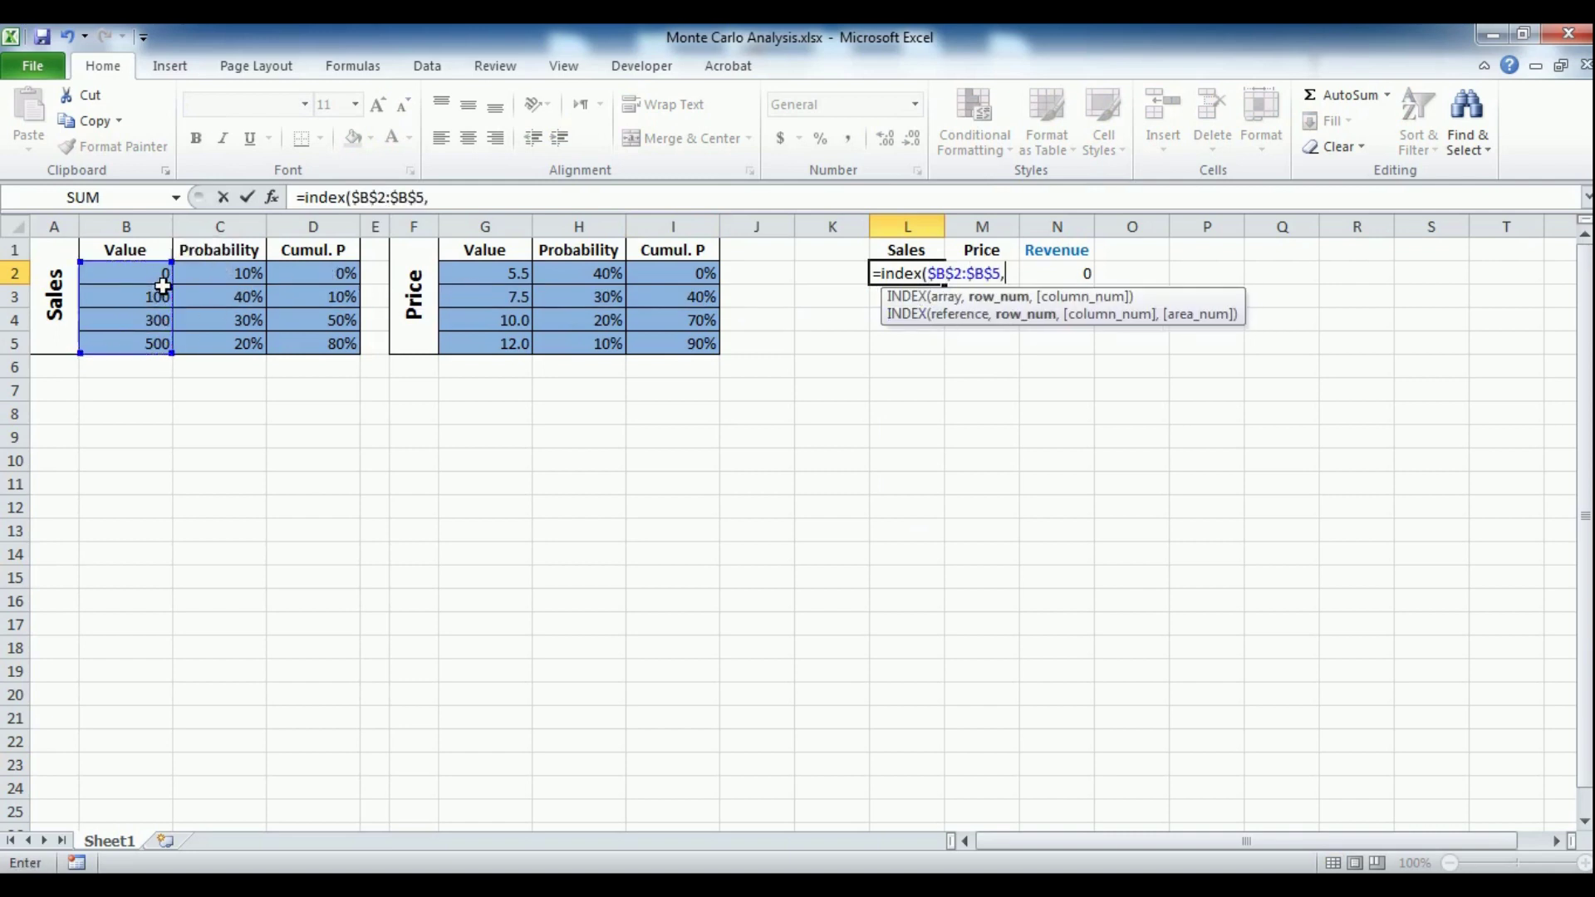
text(match)
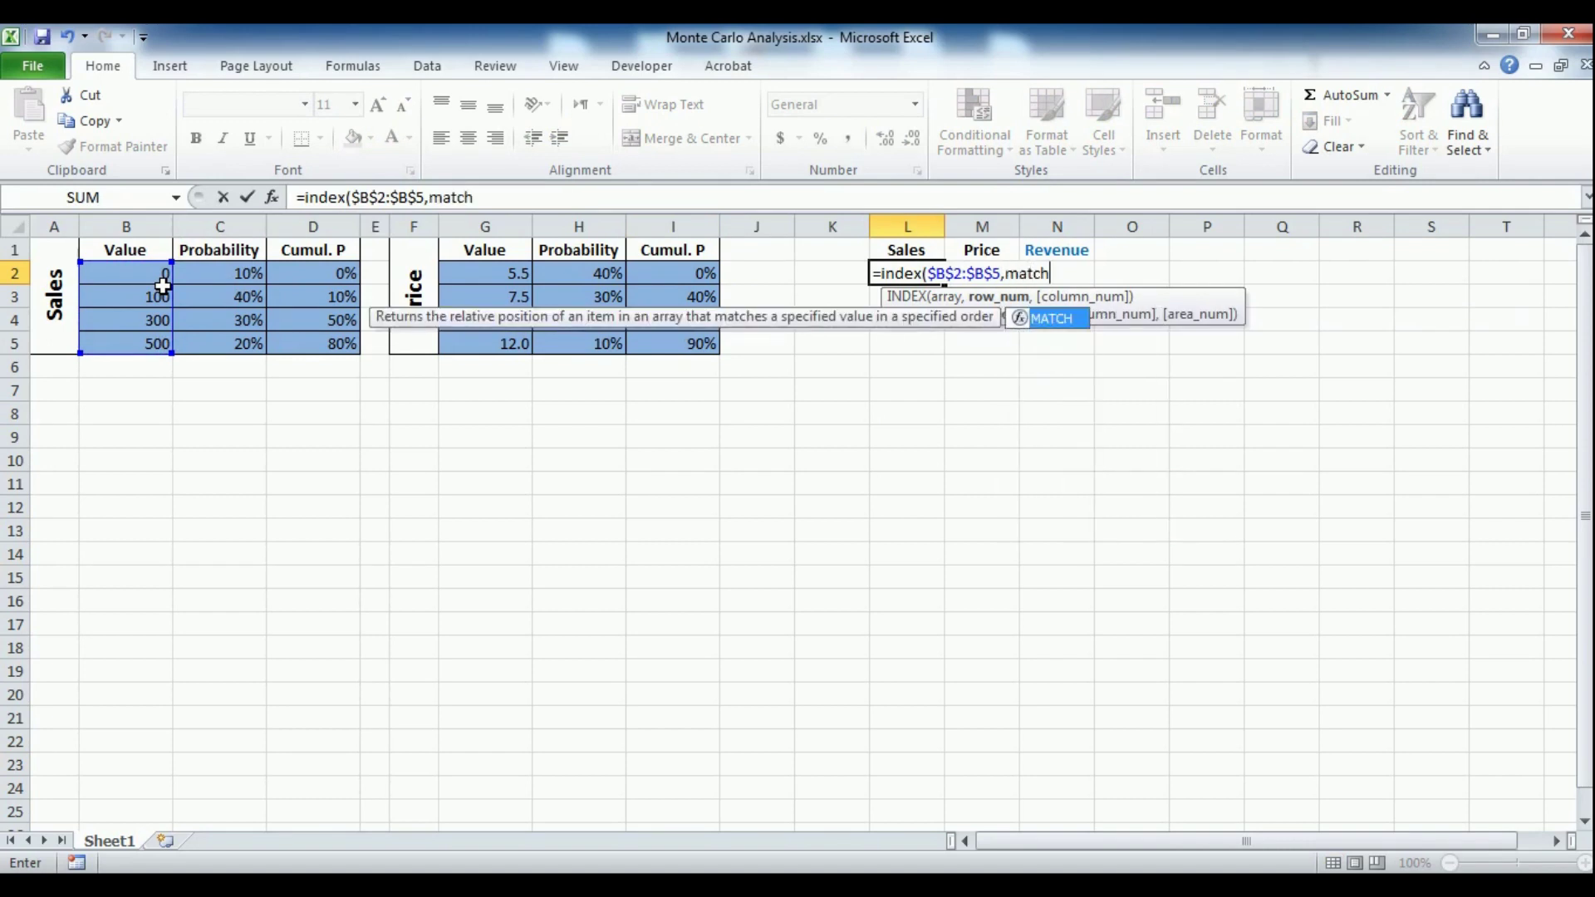
text(()
text(ran)
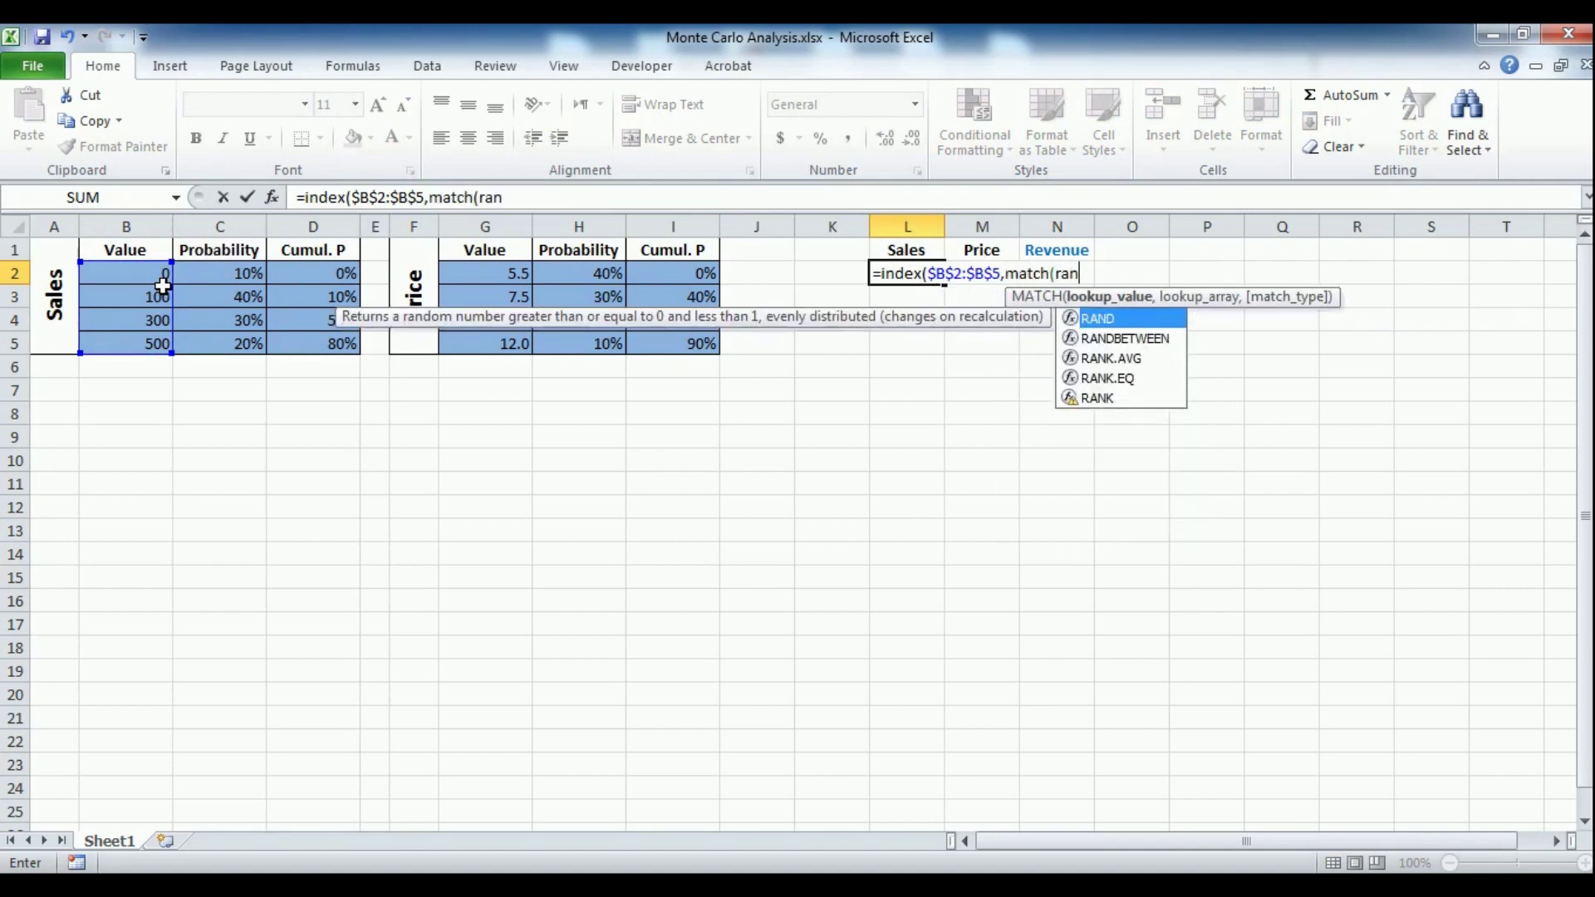
text(d(),)
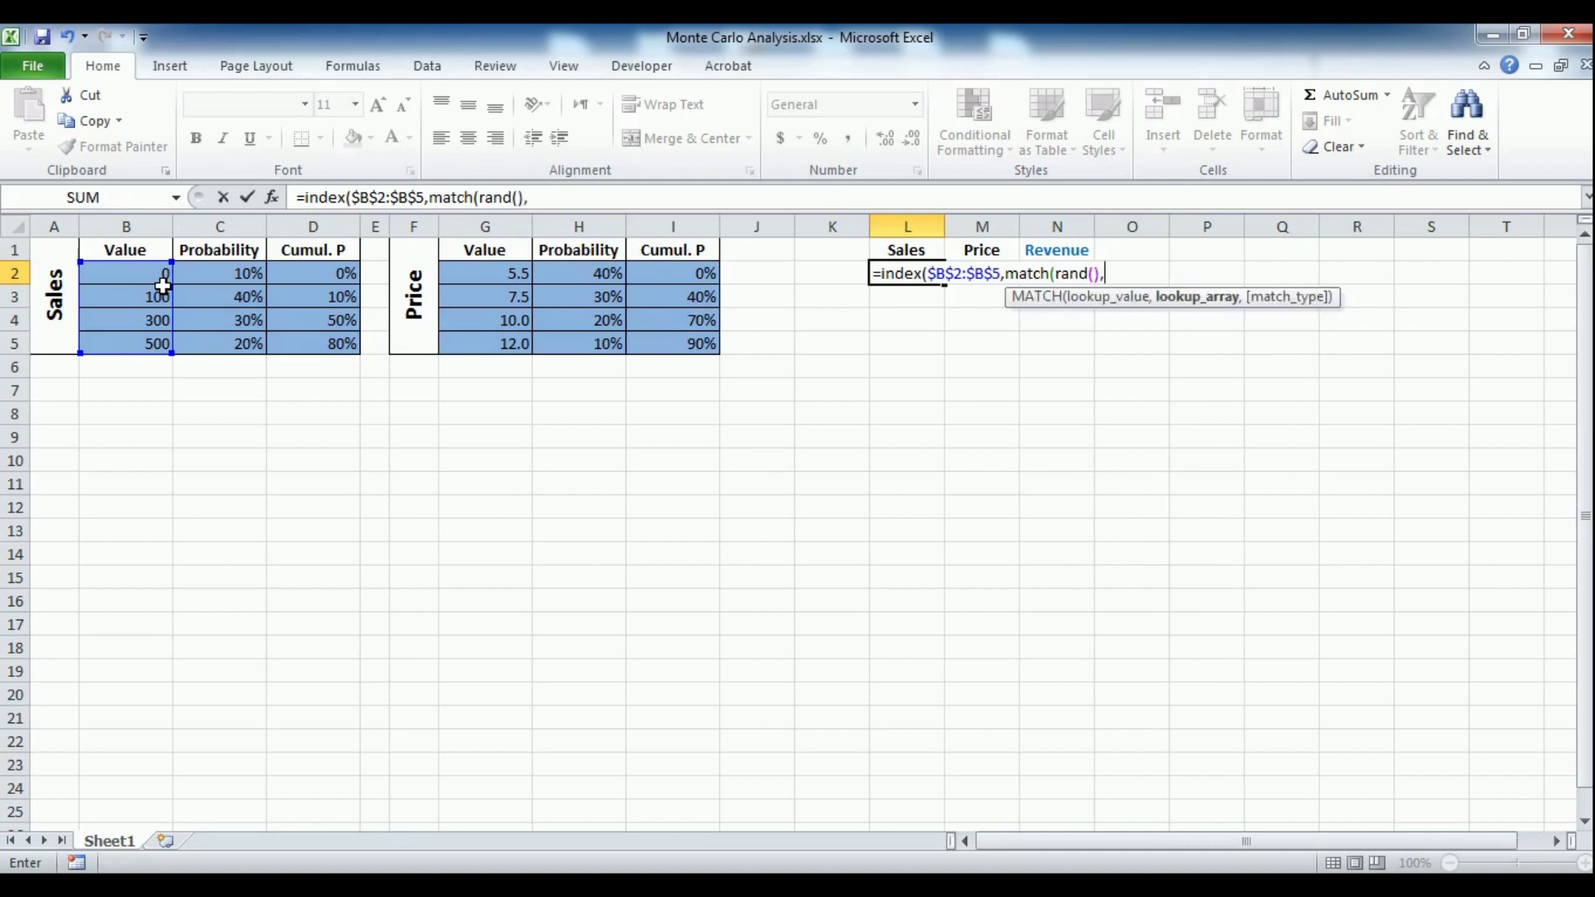
drag(316, 344, 315, 282)
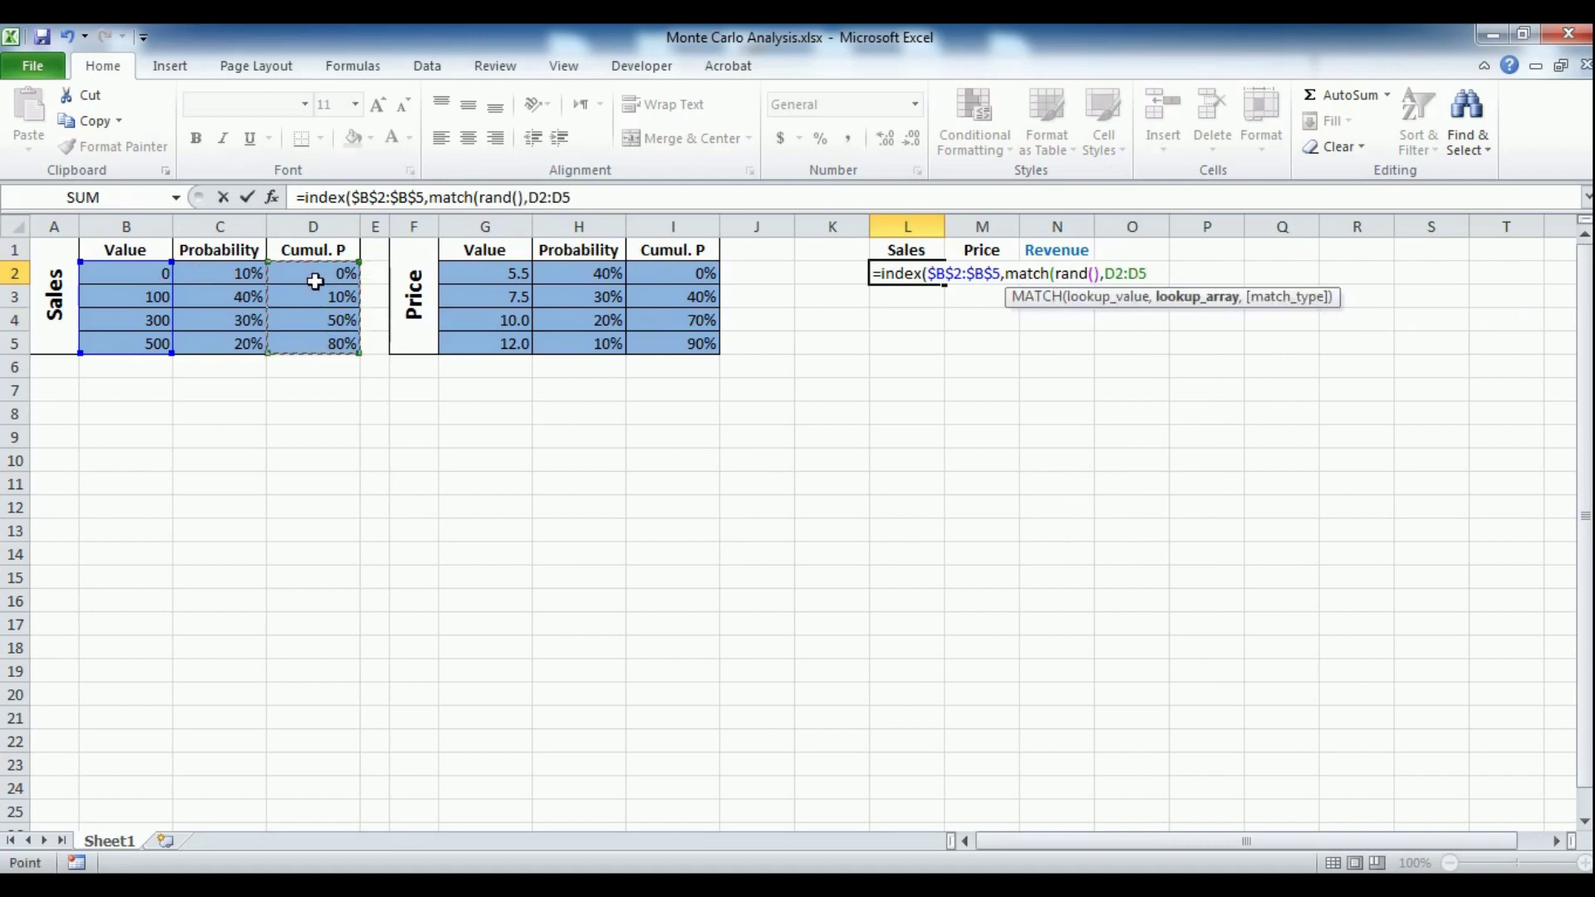
key(F4)
text(,)
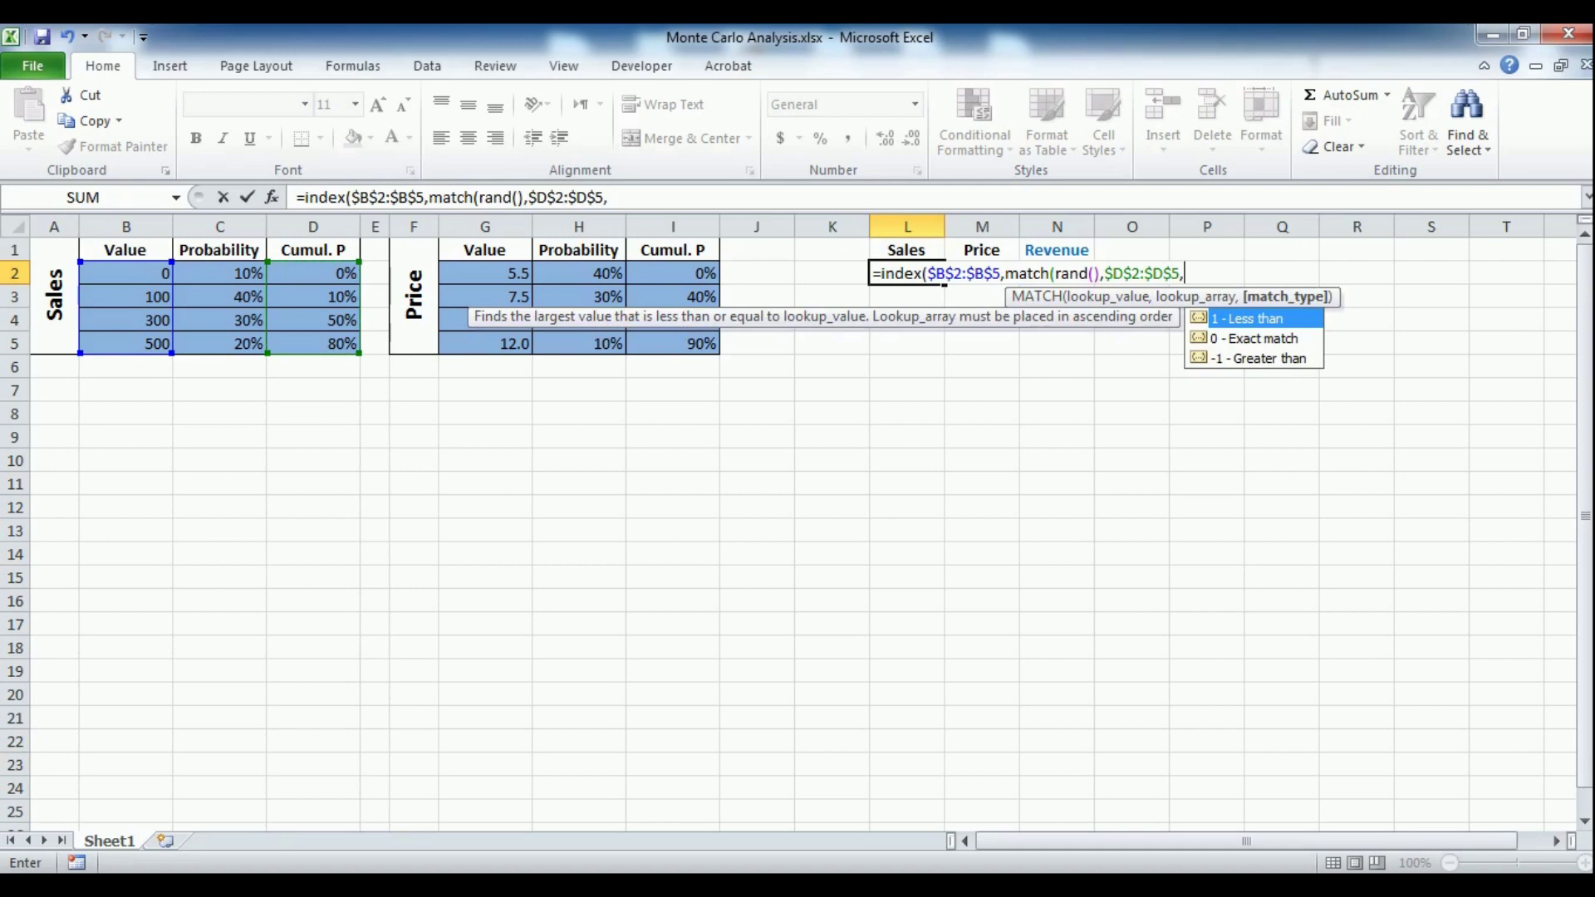
double_click(1271, 319)
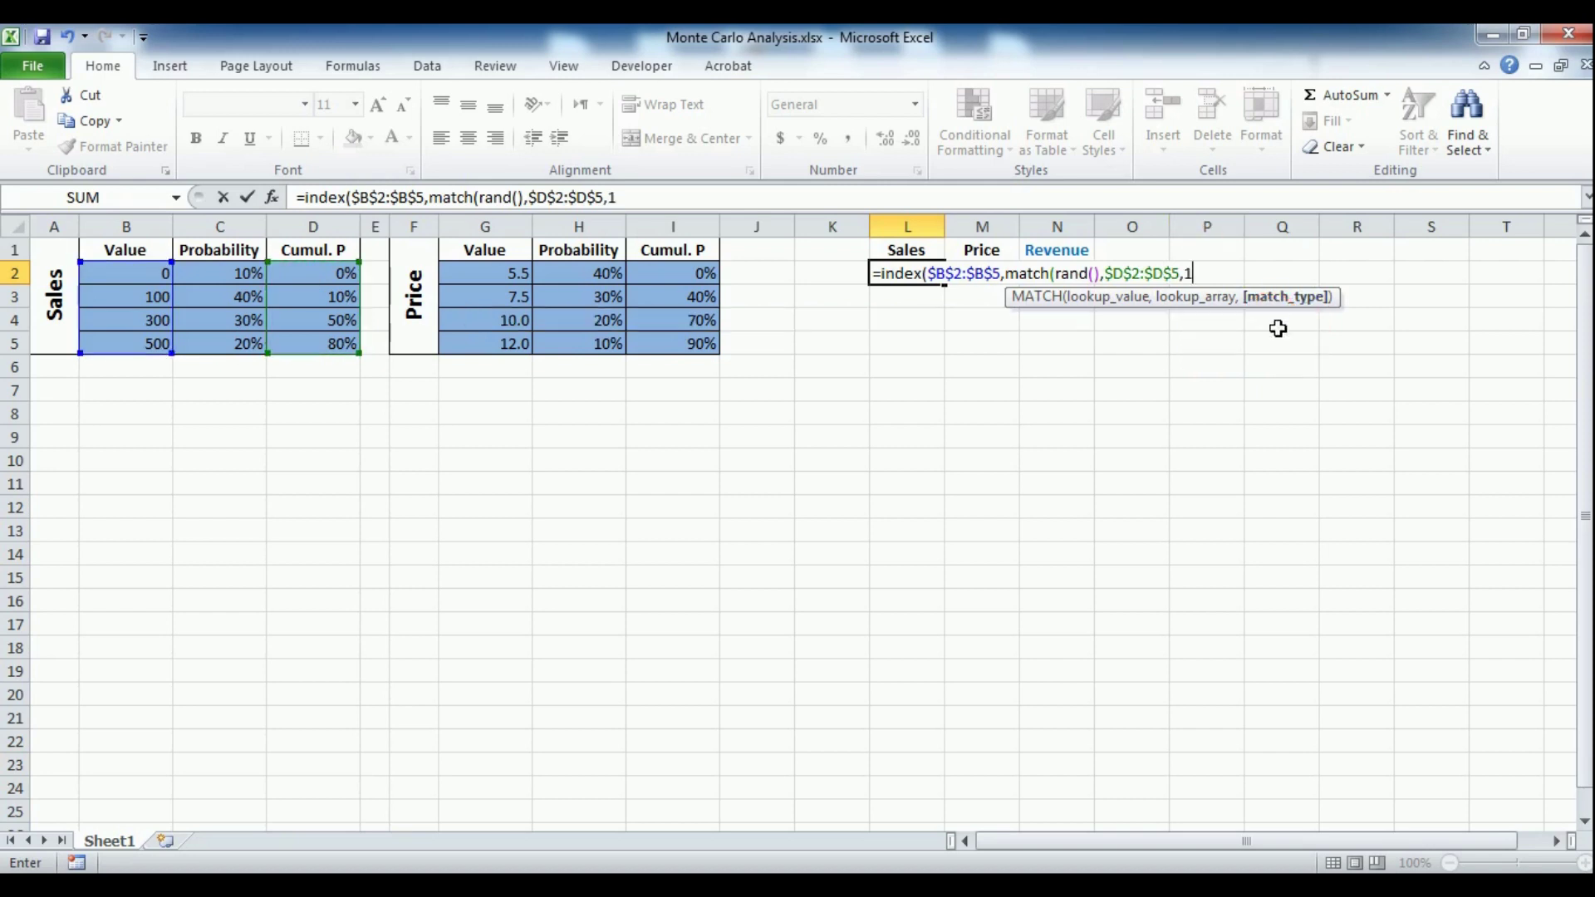
text())
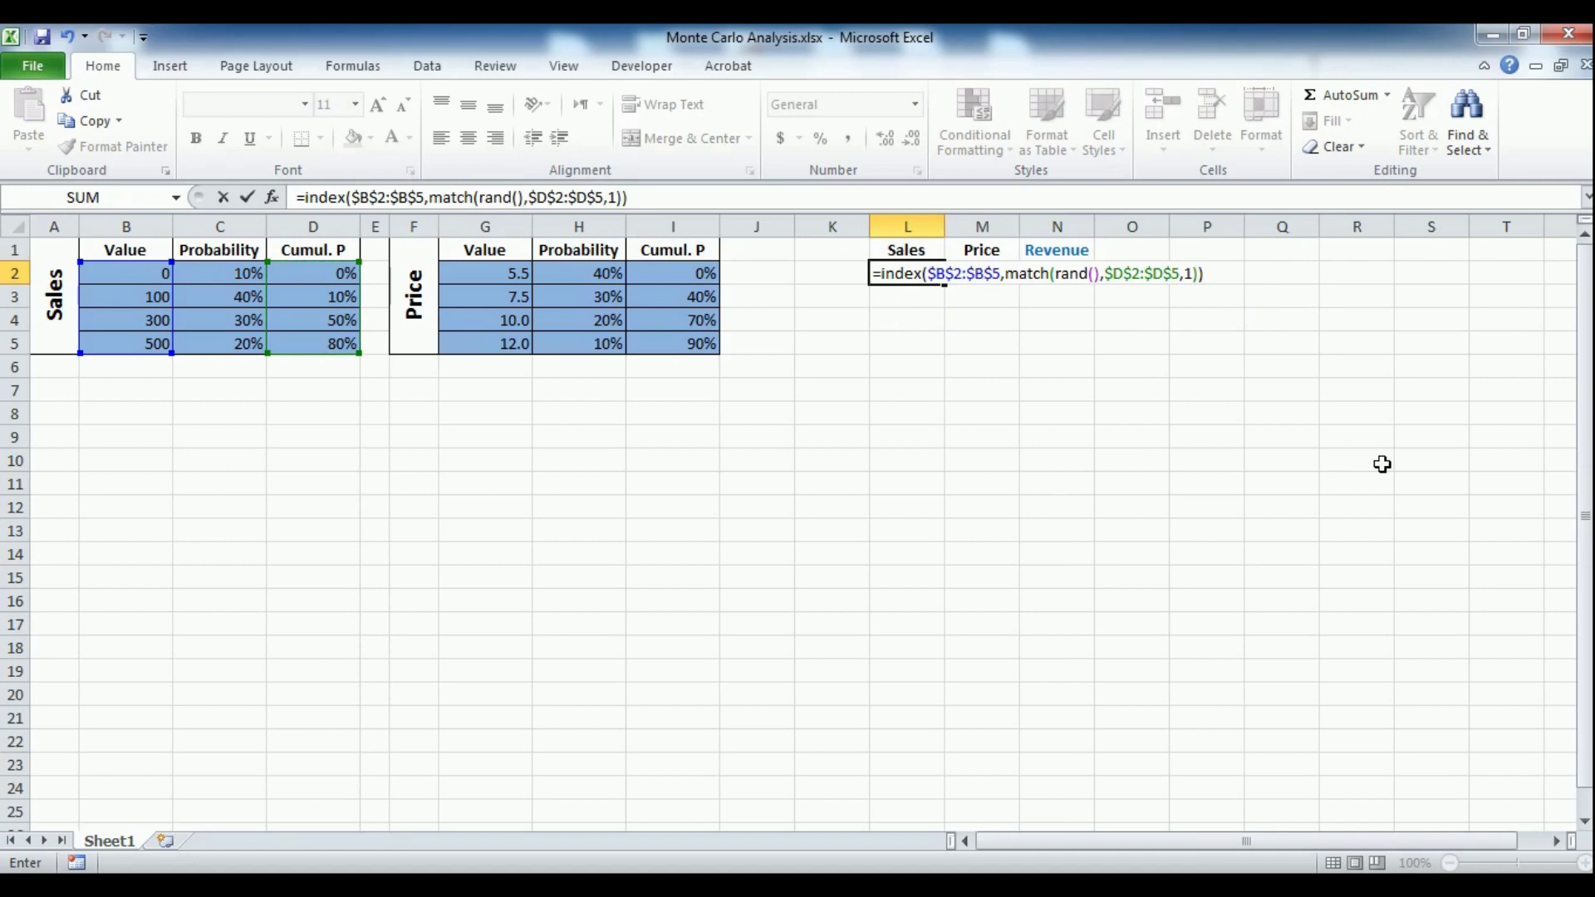
key(Return)
Step: Enter =INDEX($G$2:$G$5,MATCH(RAND(),$I$2:$I$5,1)) in M2 for a weighted random price
click(981, 276)
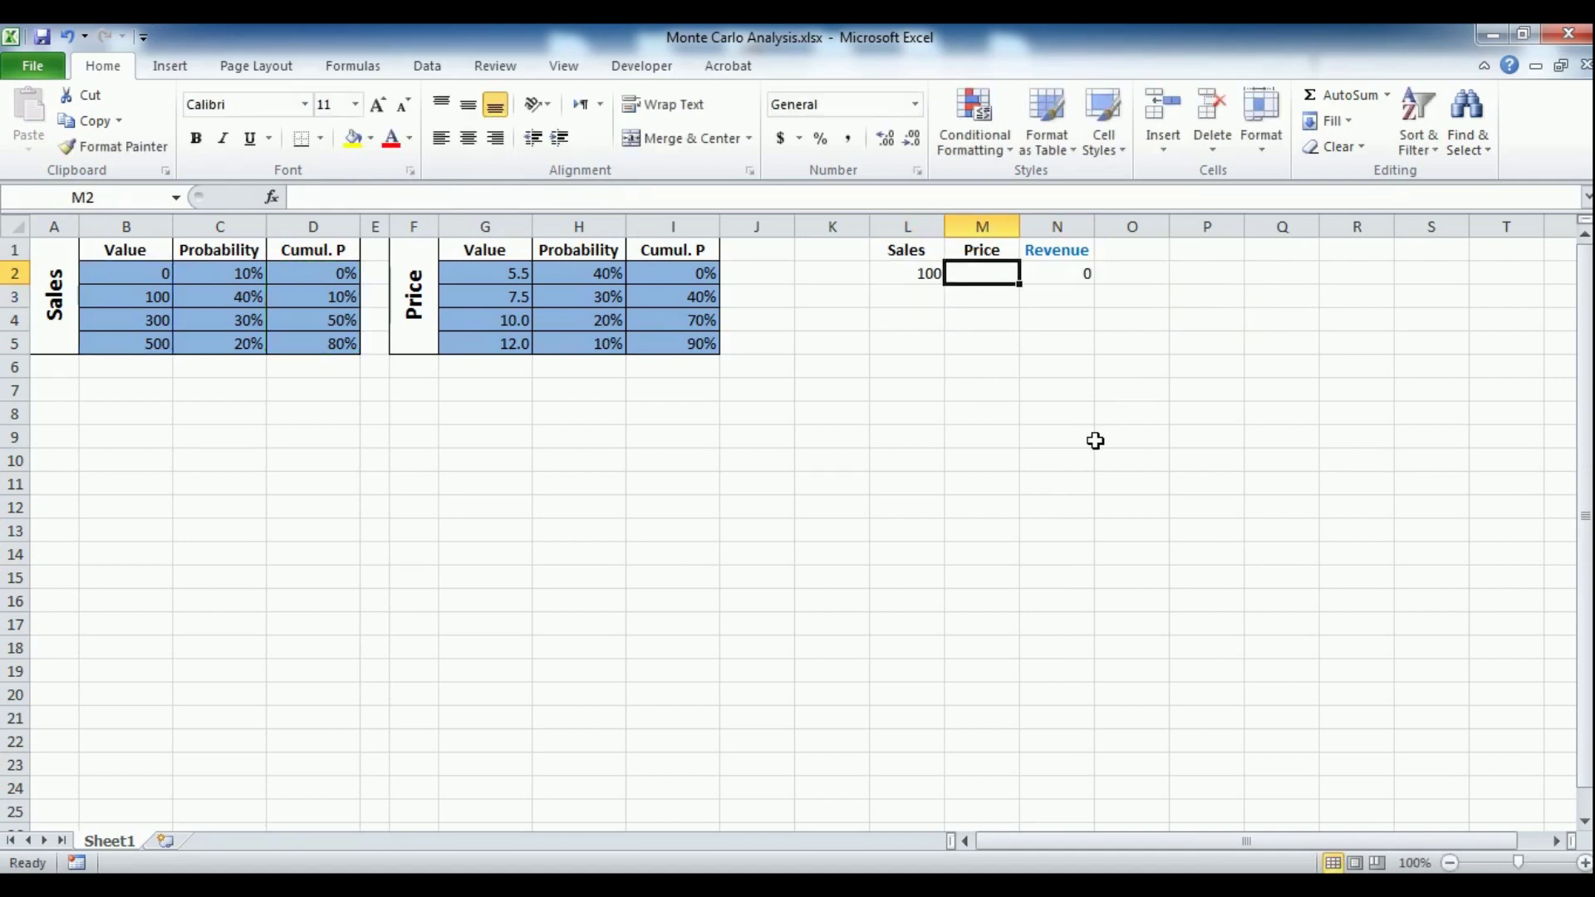
text(=index()
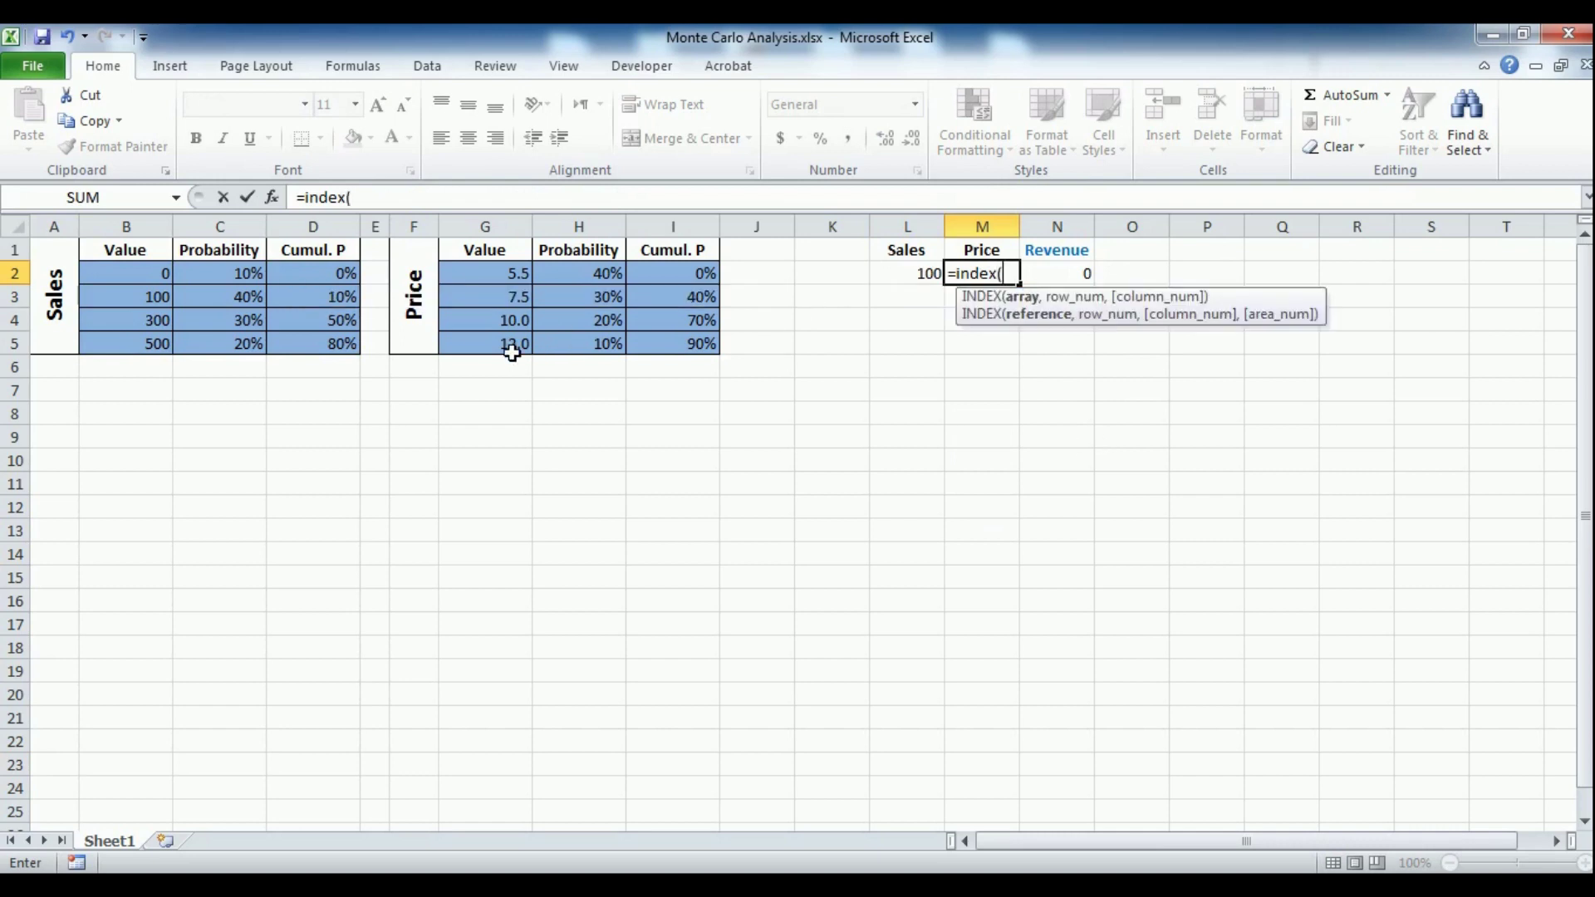
drag(510, 344, 516, 267)
key(F4)
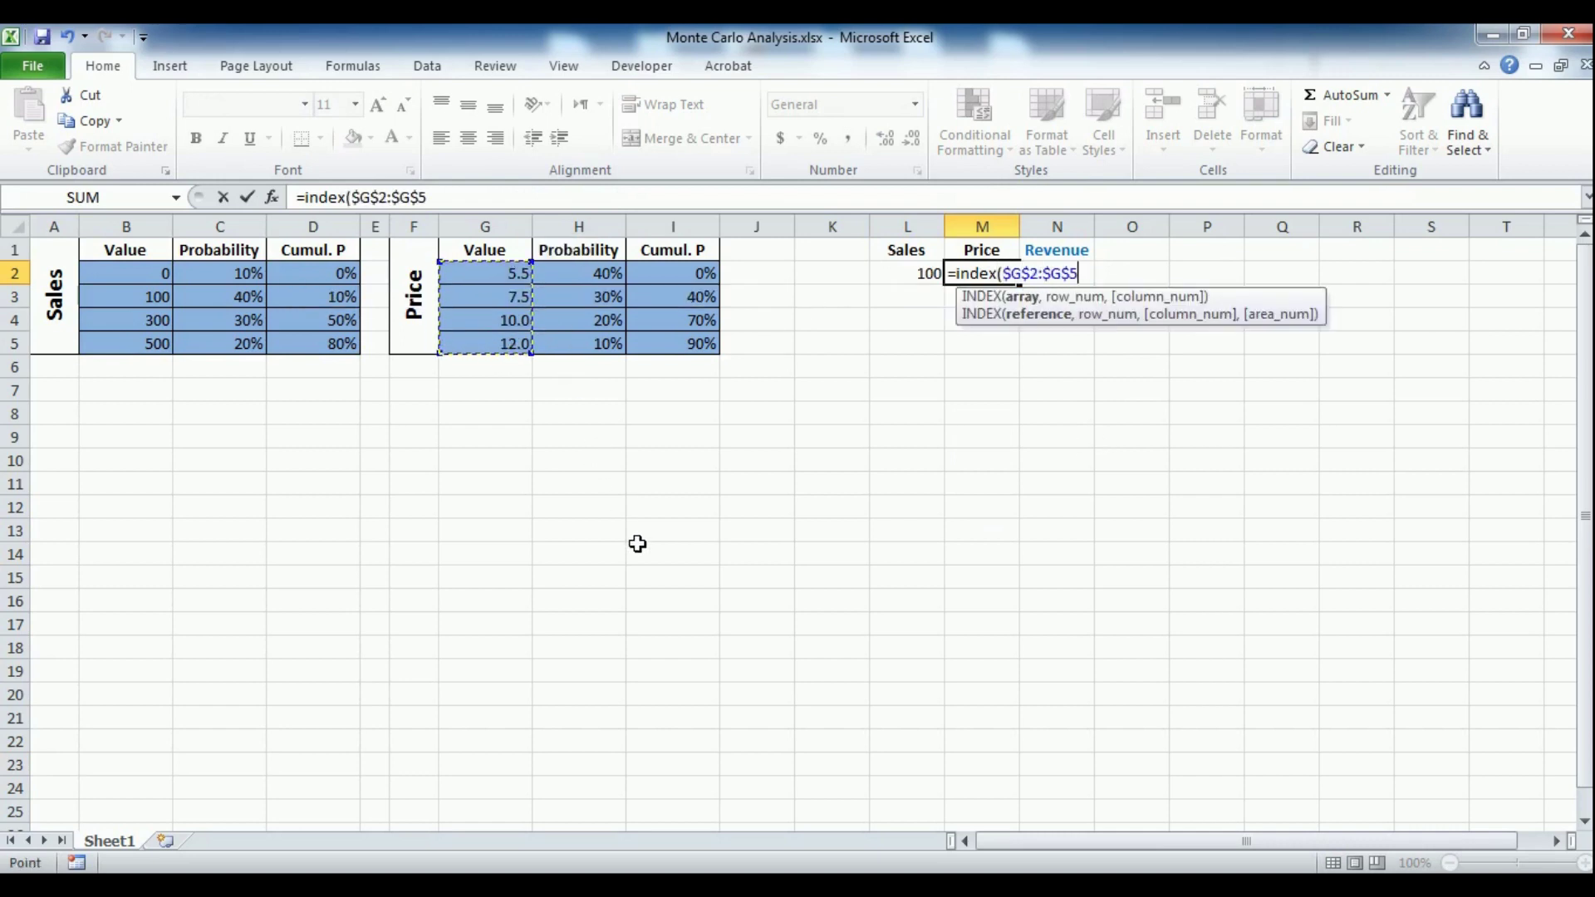
text(,match)
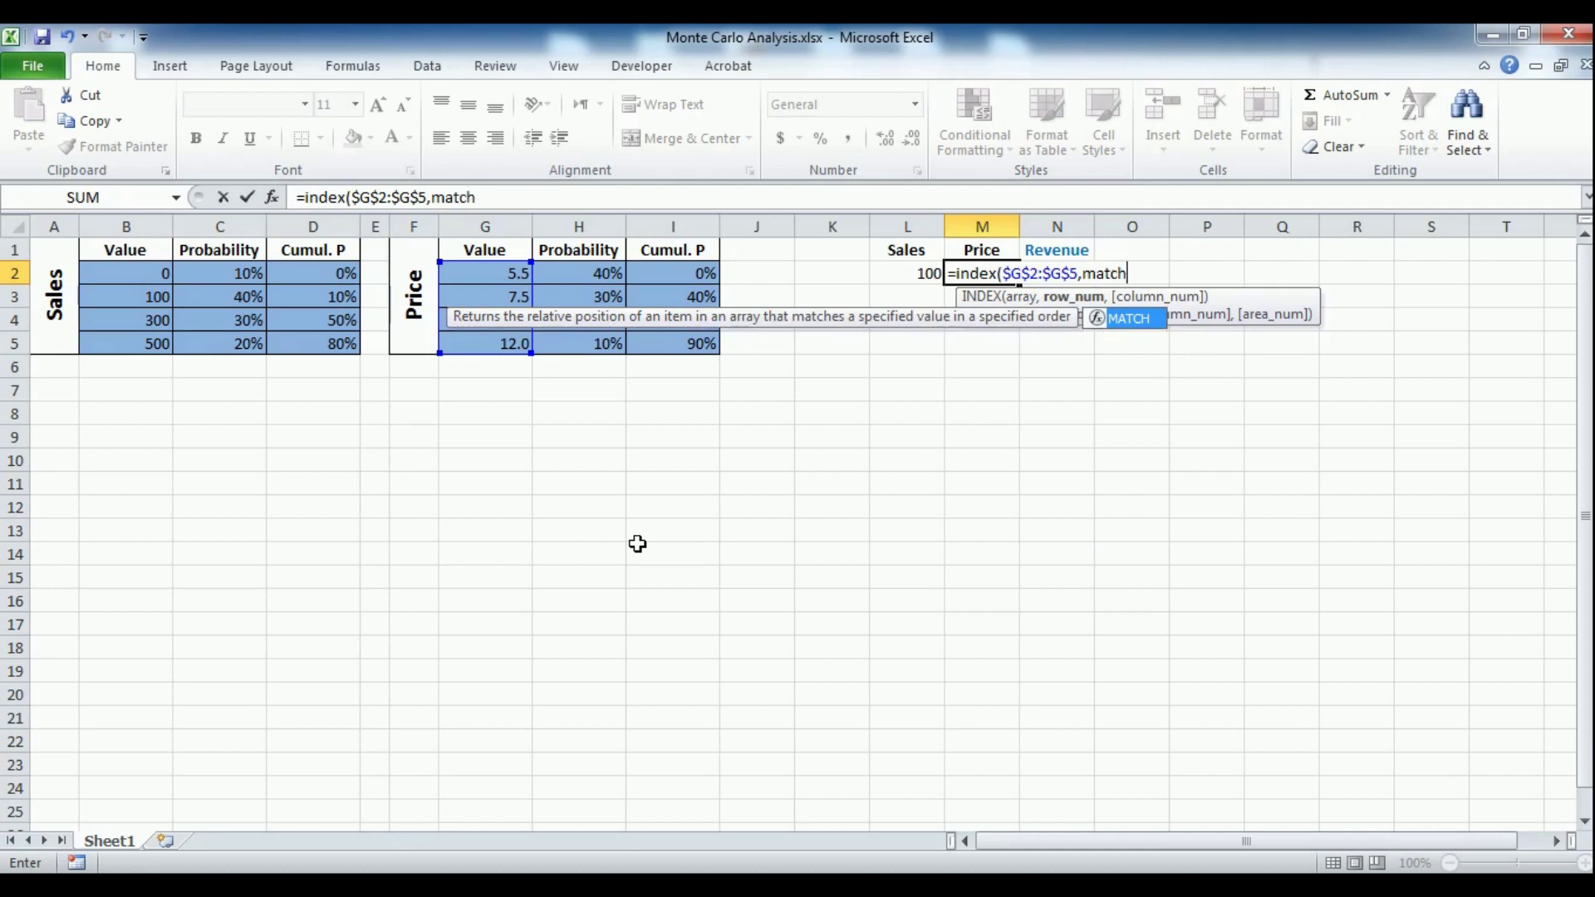
text((rand())
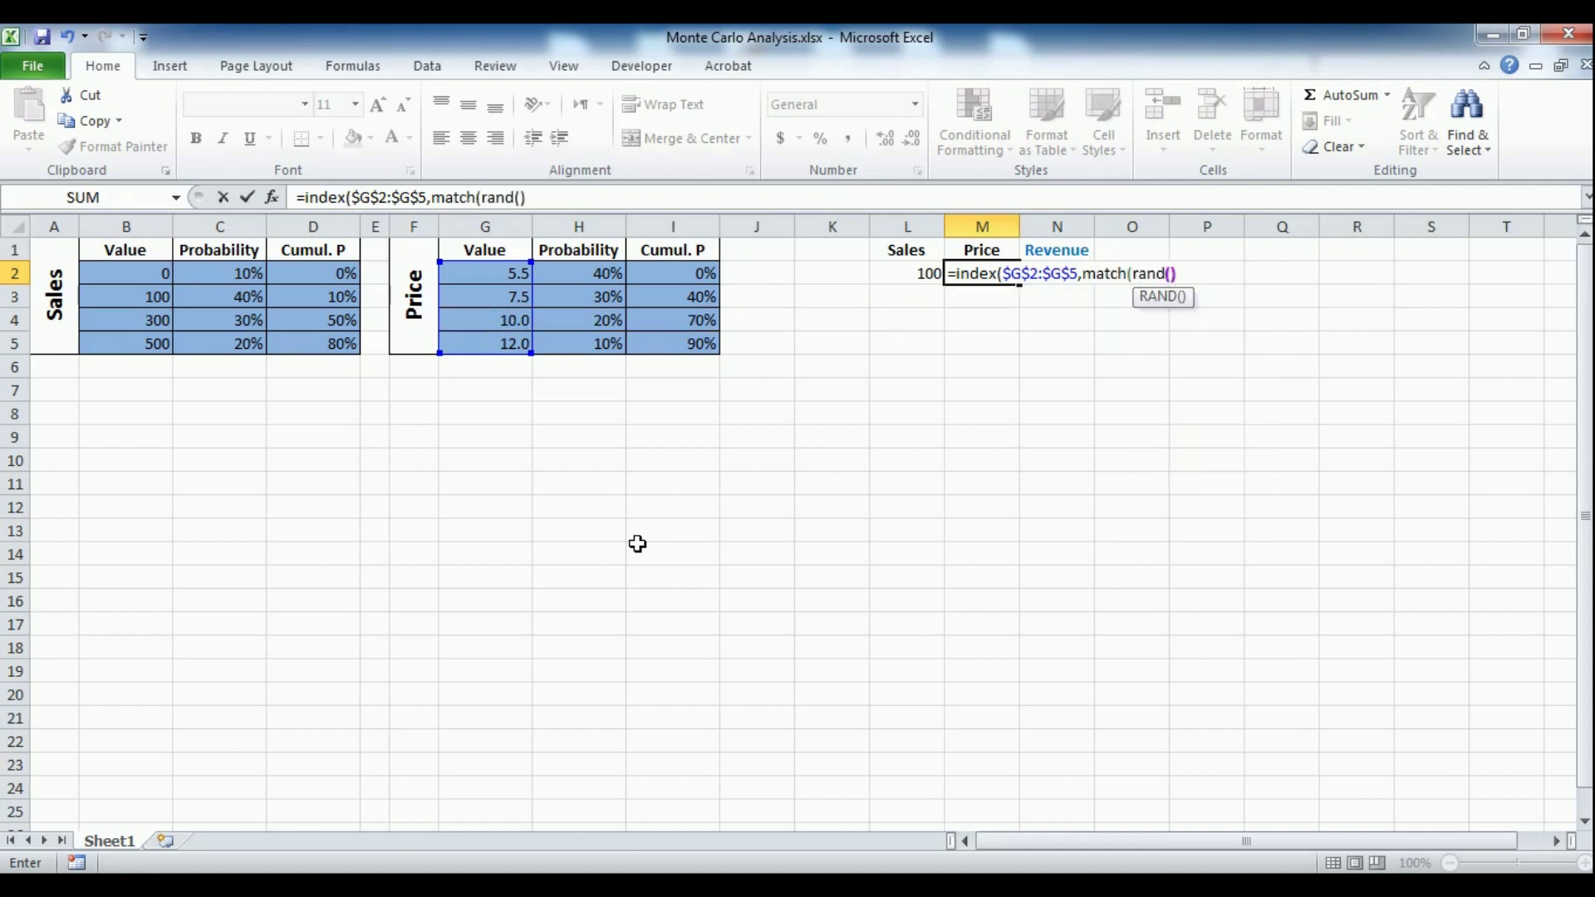
text(,)
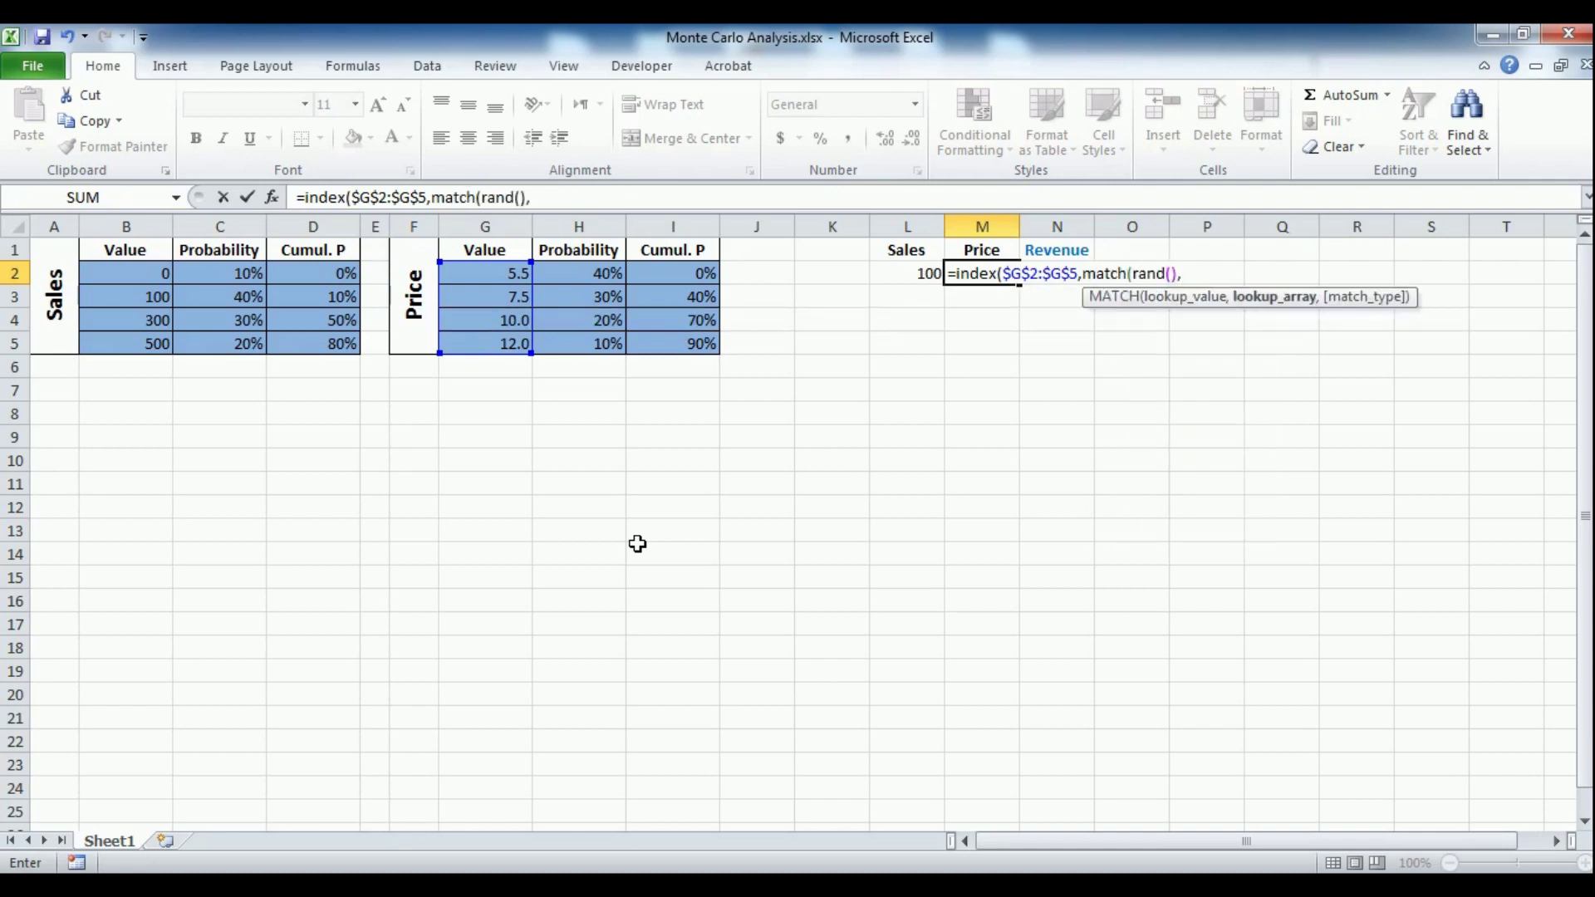
drag(687, 344, 685, 275)
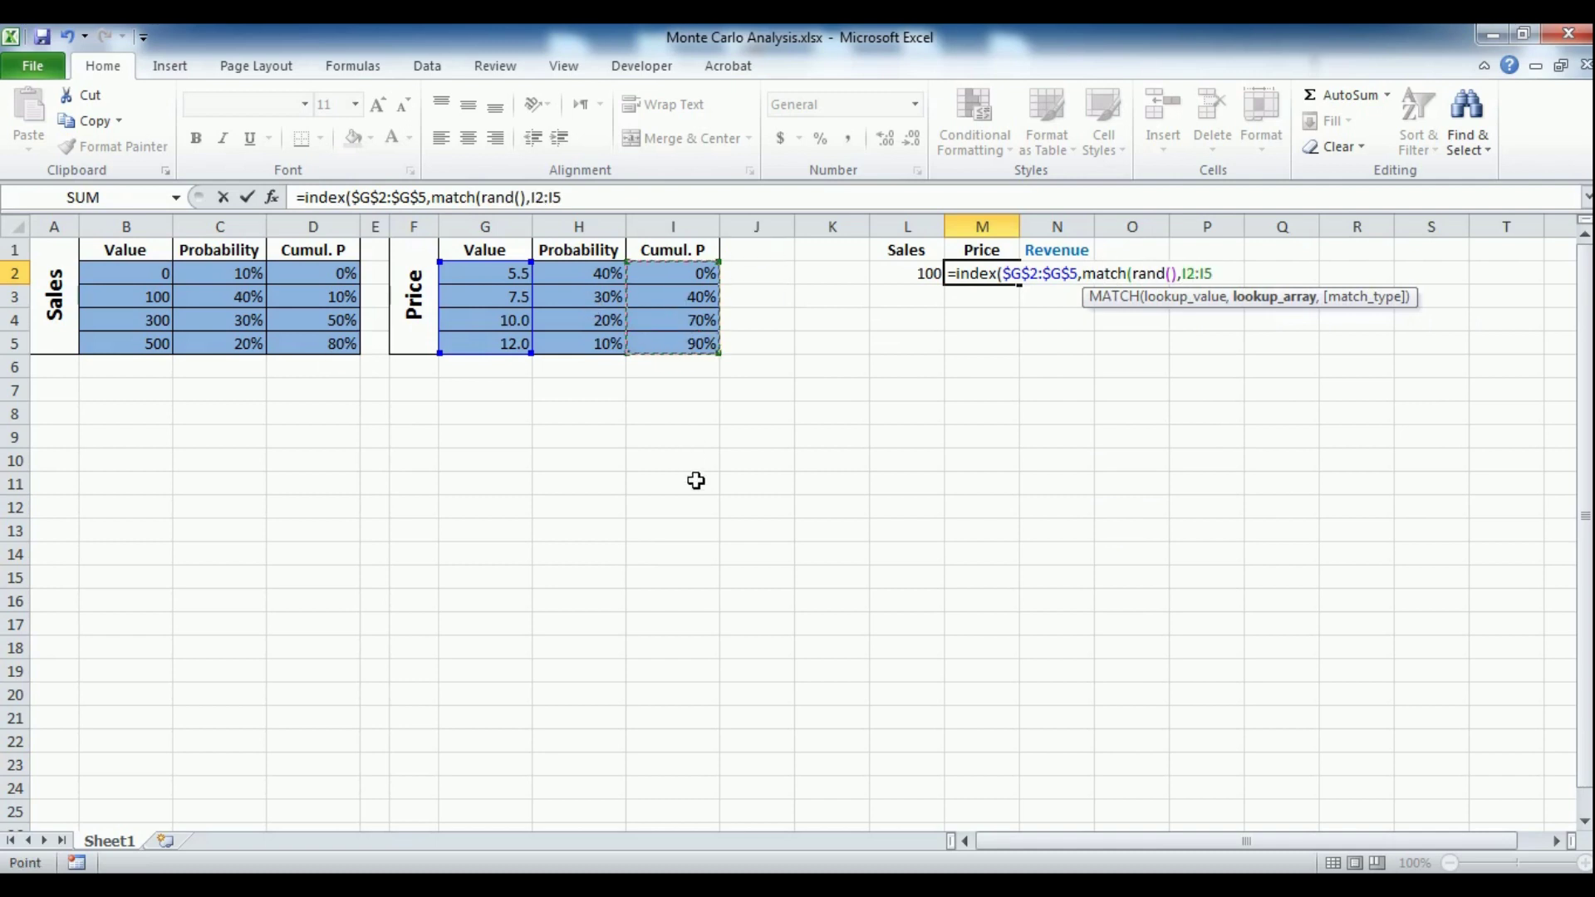
key(F4)
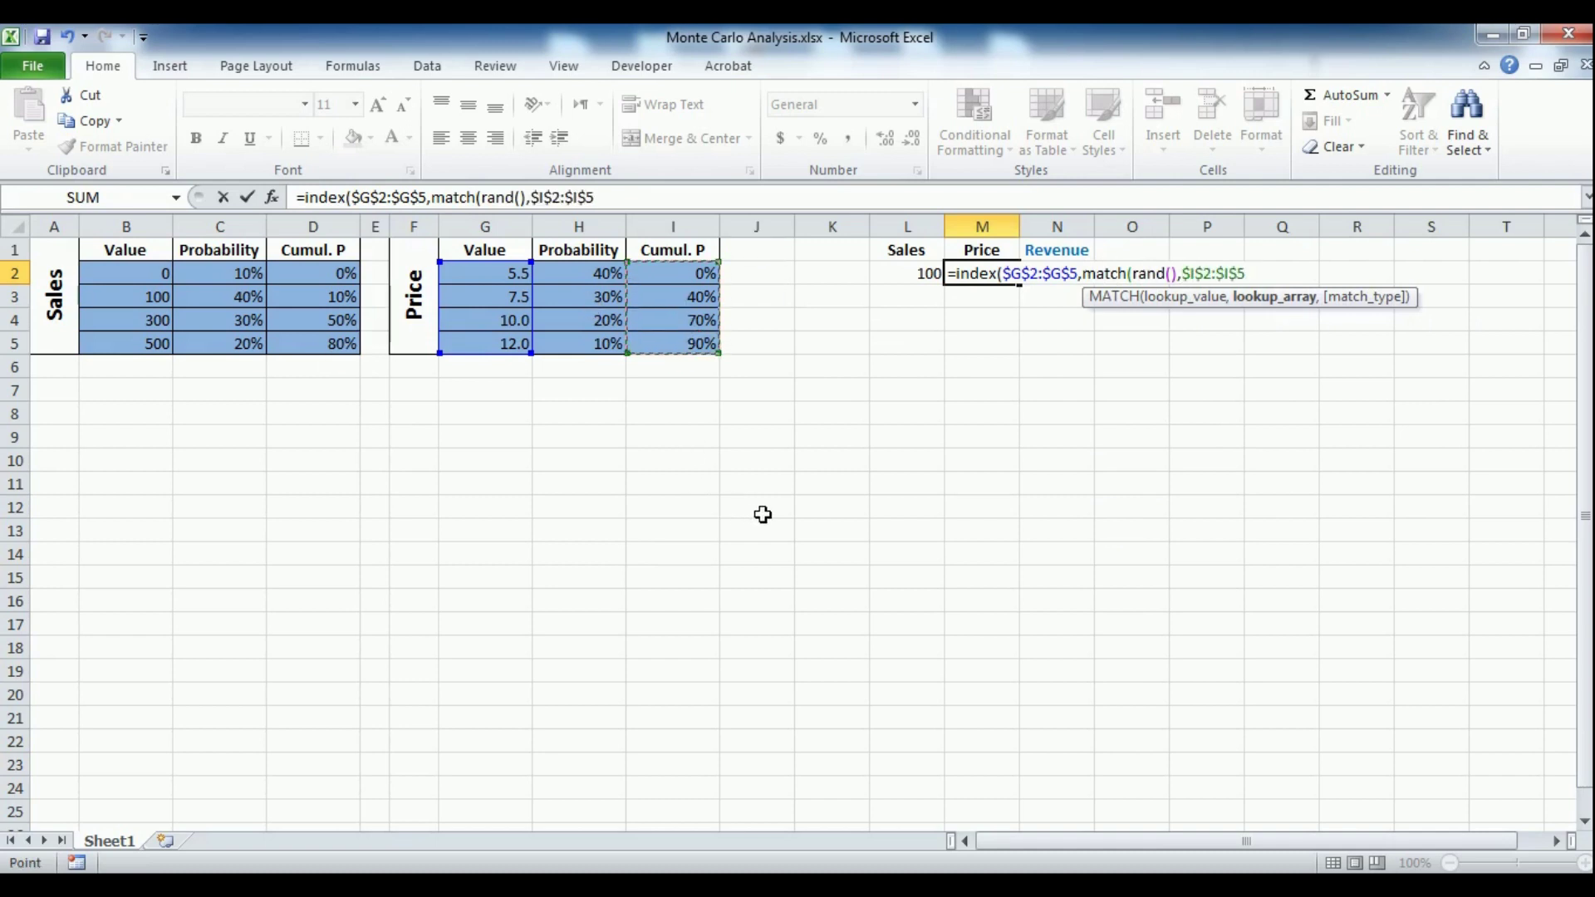
text(,)
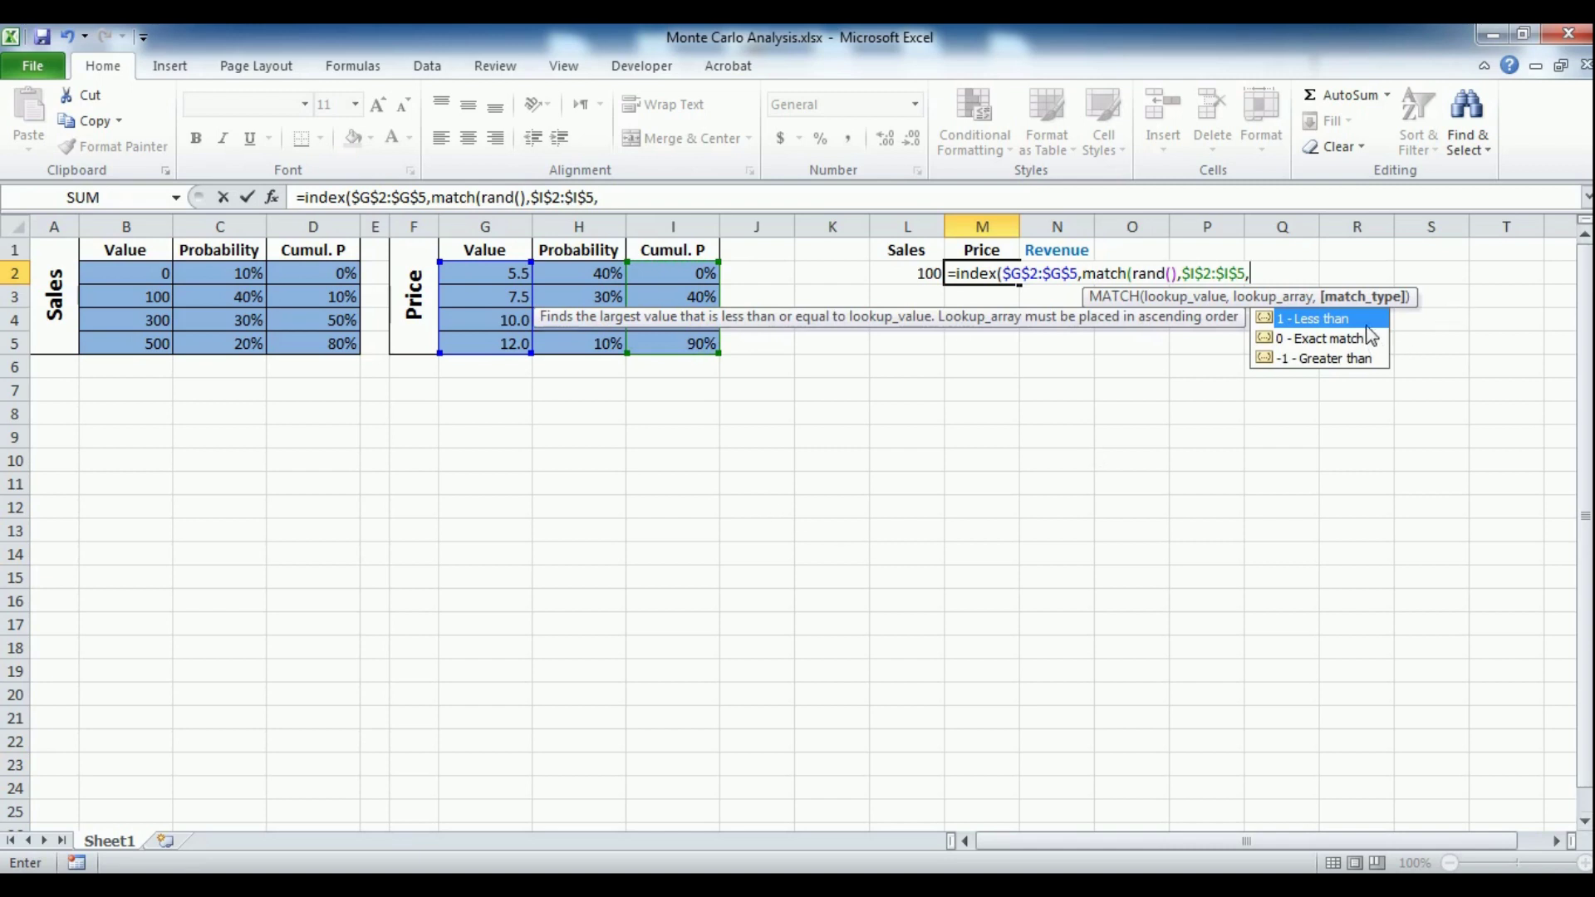
double_click(1367, 322)
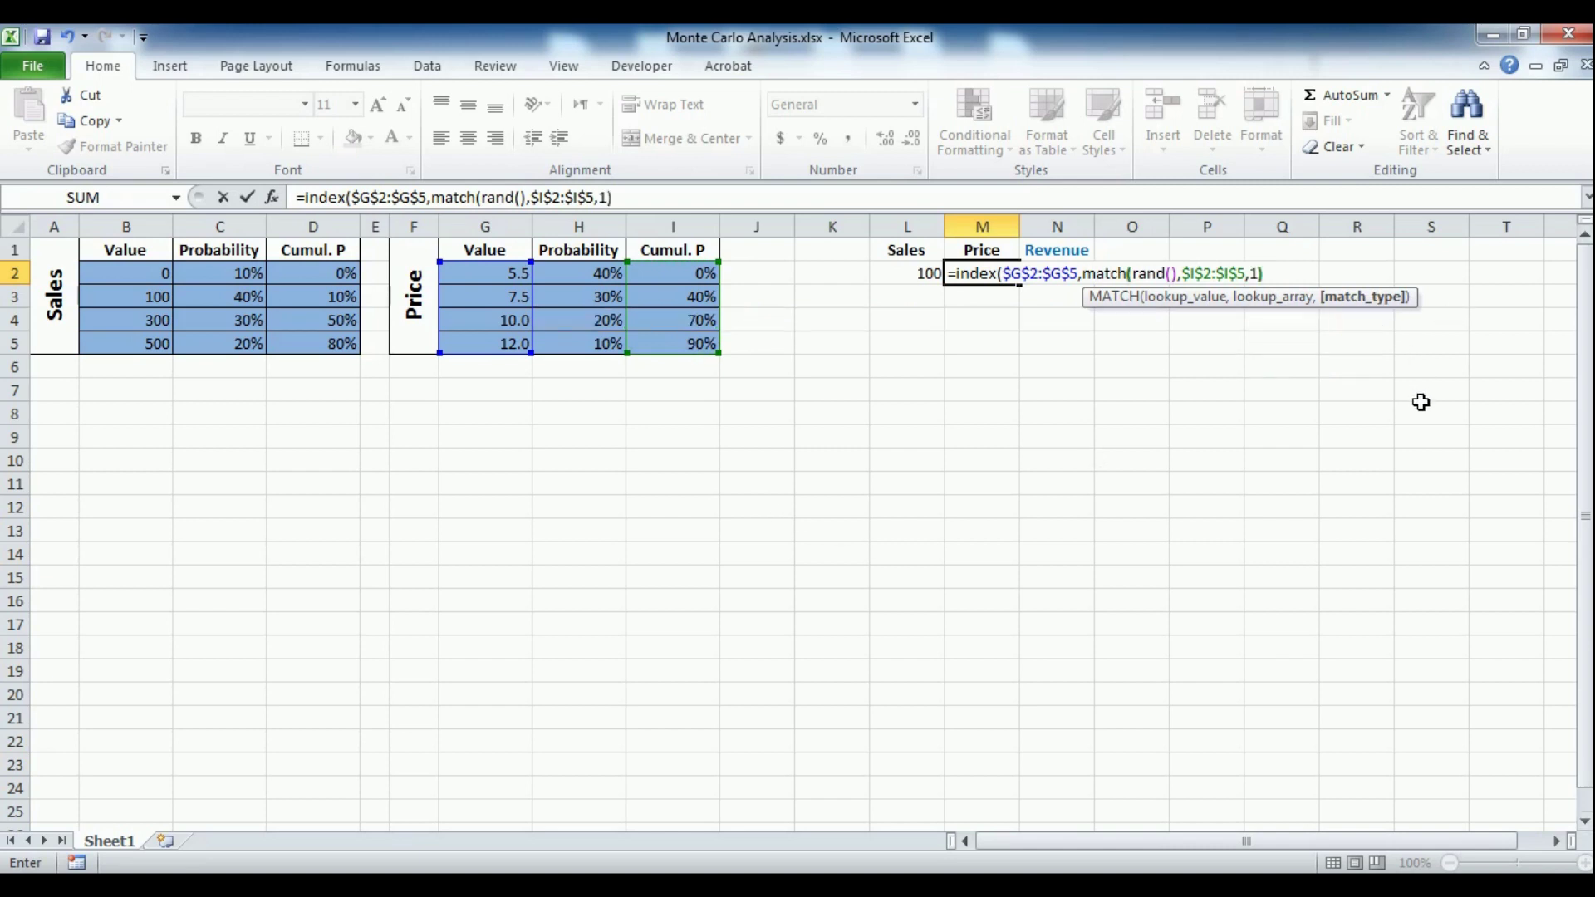
text())
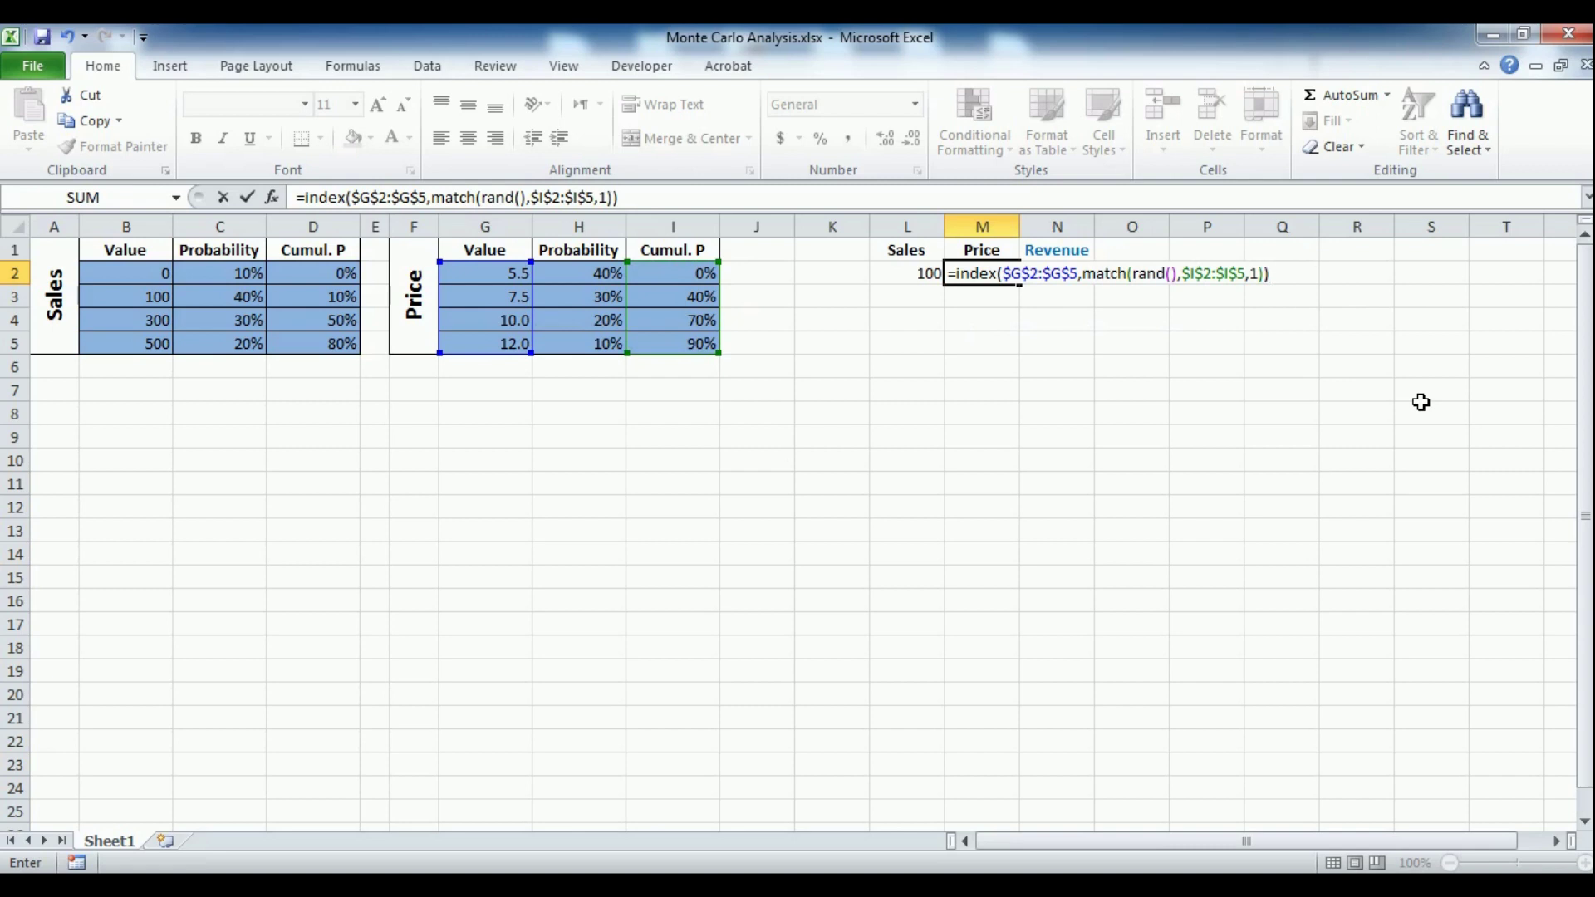
key(Return)
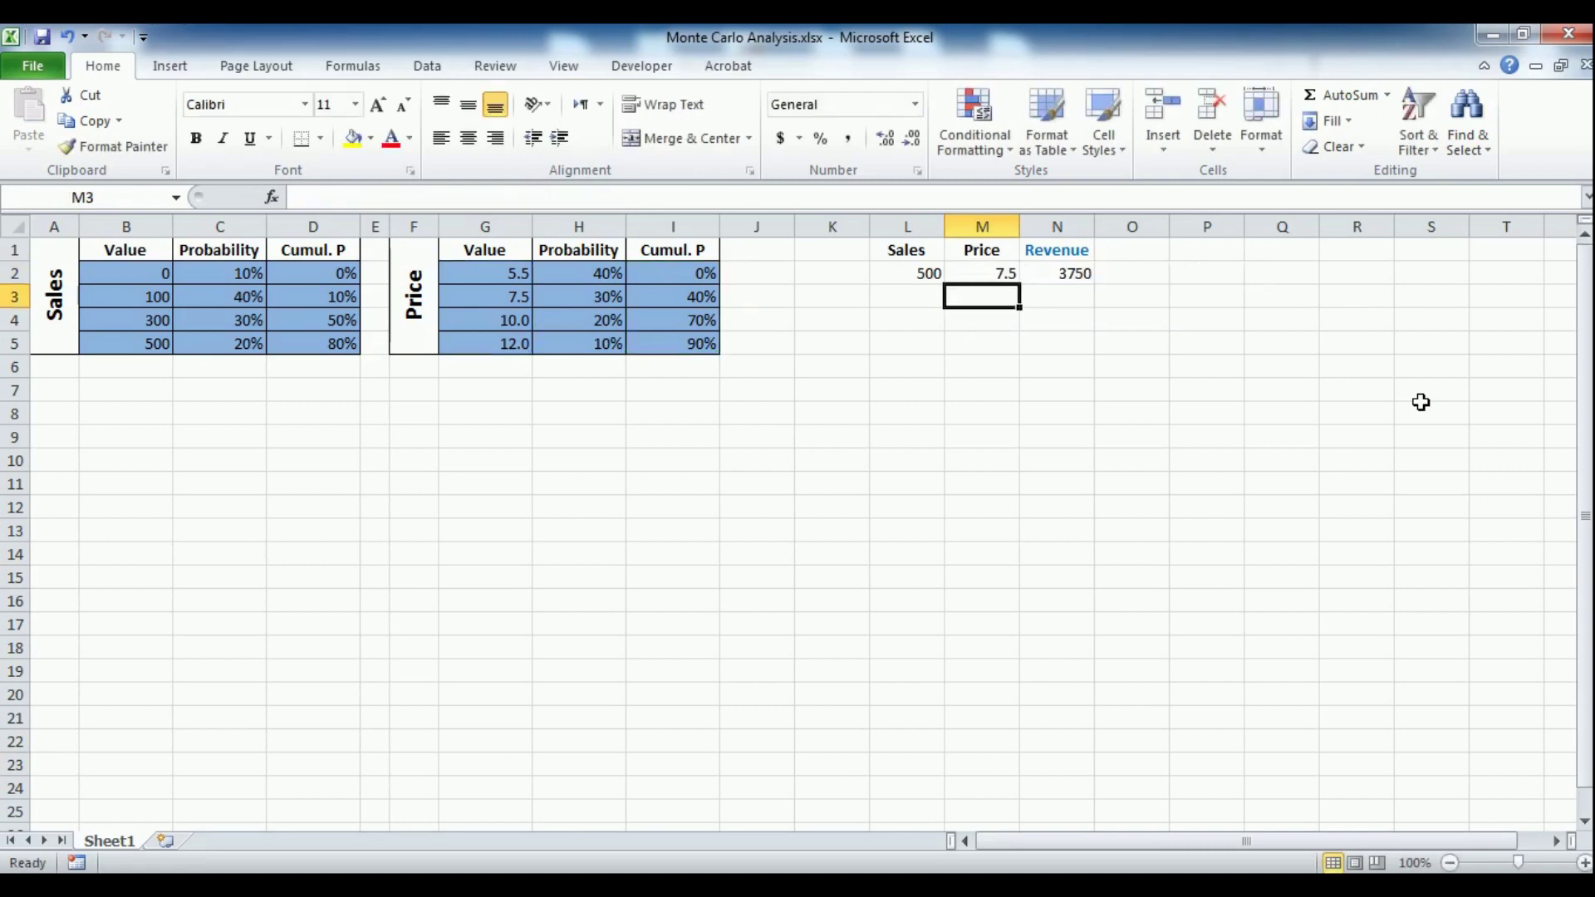
Step: Check the =M2*L2 revenue formula in N2 and recalculate with F9
click(1066, 274)
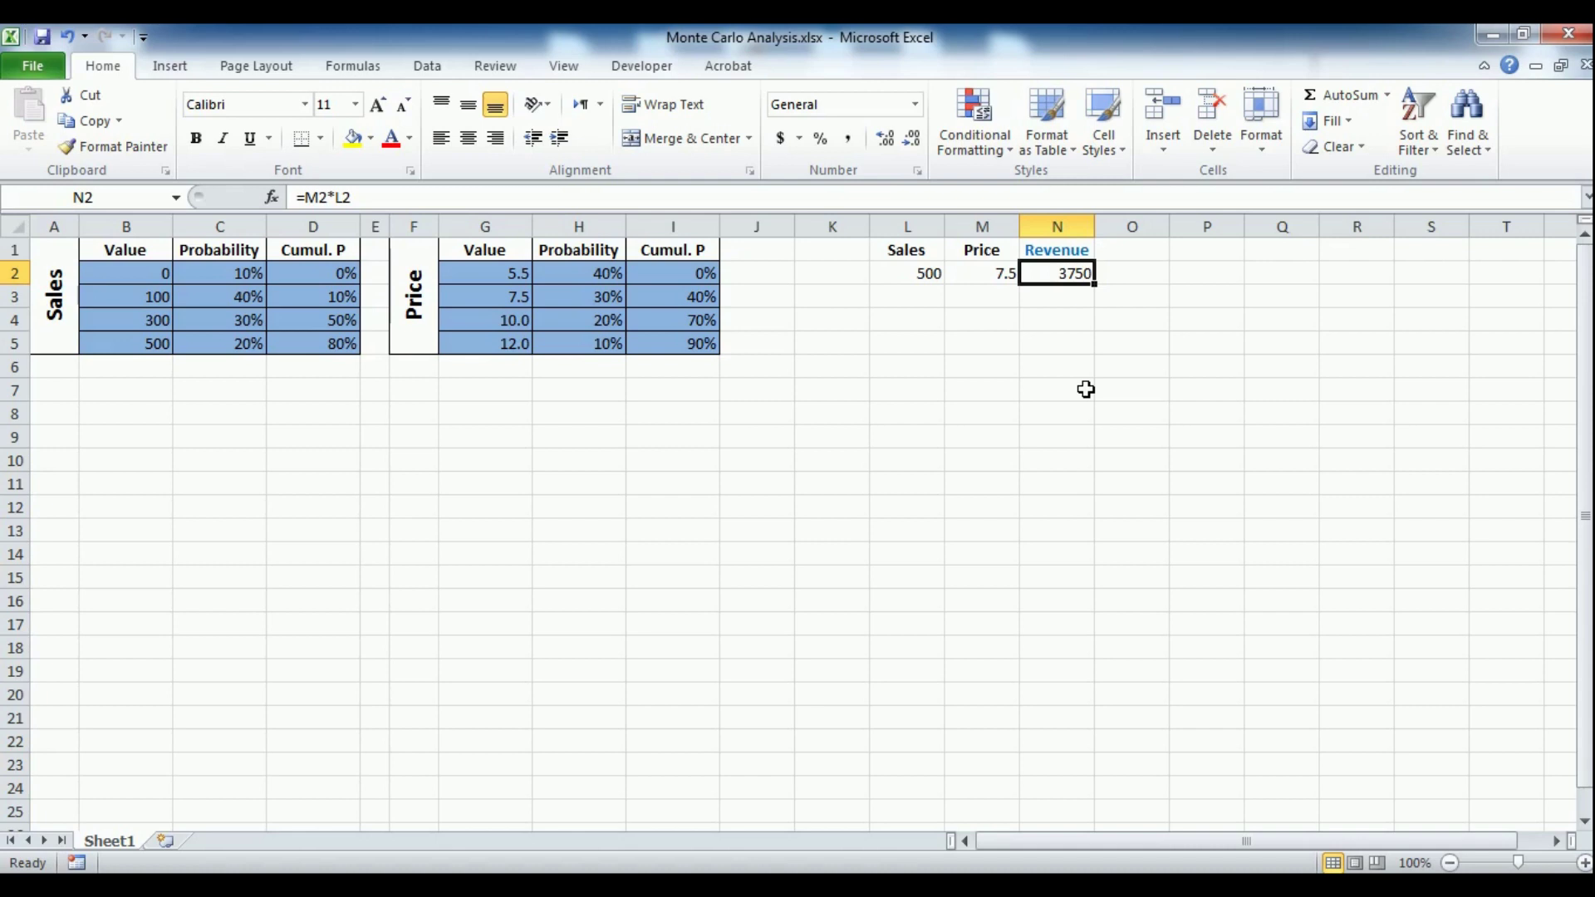
key(F9)
key(F9)
key(F9)
key(F9)
key(F9)
key(F9)
key(F9)
key(F9)
key(F9)
key(F9)
key(F9)
Step: Fill the L2:N2 formulas down to row 1042 and return to the top
drag(922, 272, 1217, 384)
click(1090, 370)
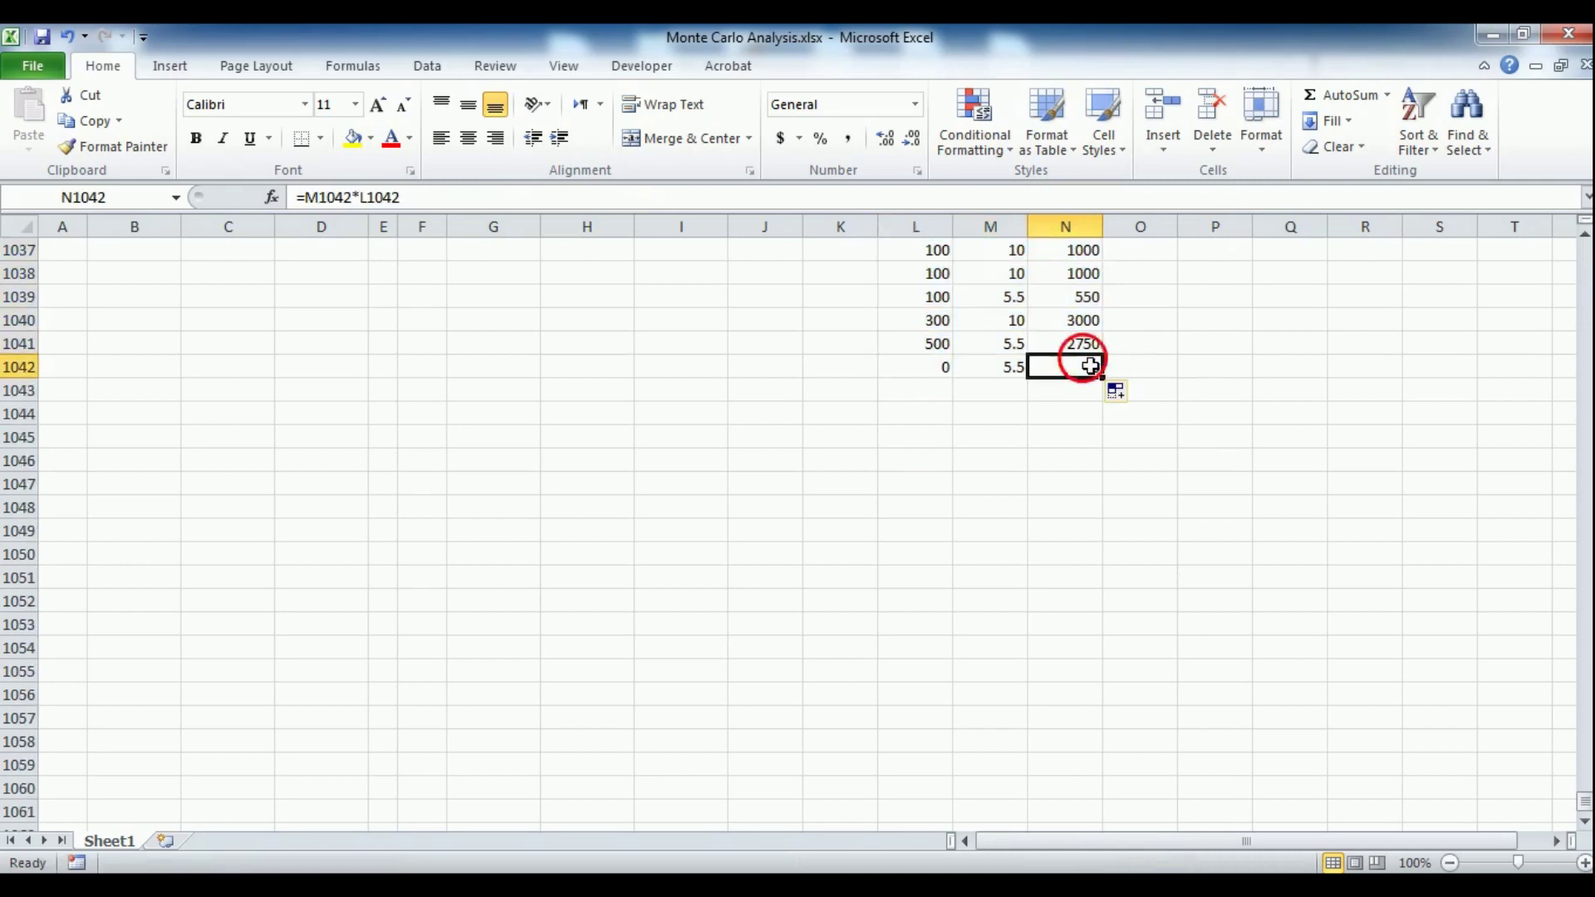
key(ctrl+Up)
Step: Enter 0 and 500 as the first bucket in P3:Q3, and =Q3 in P4
click(1229, 301)
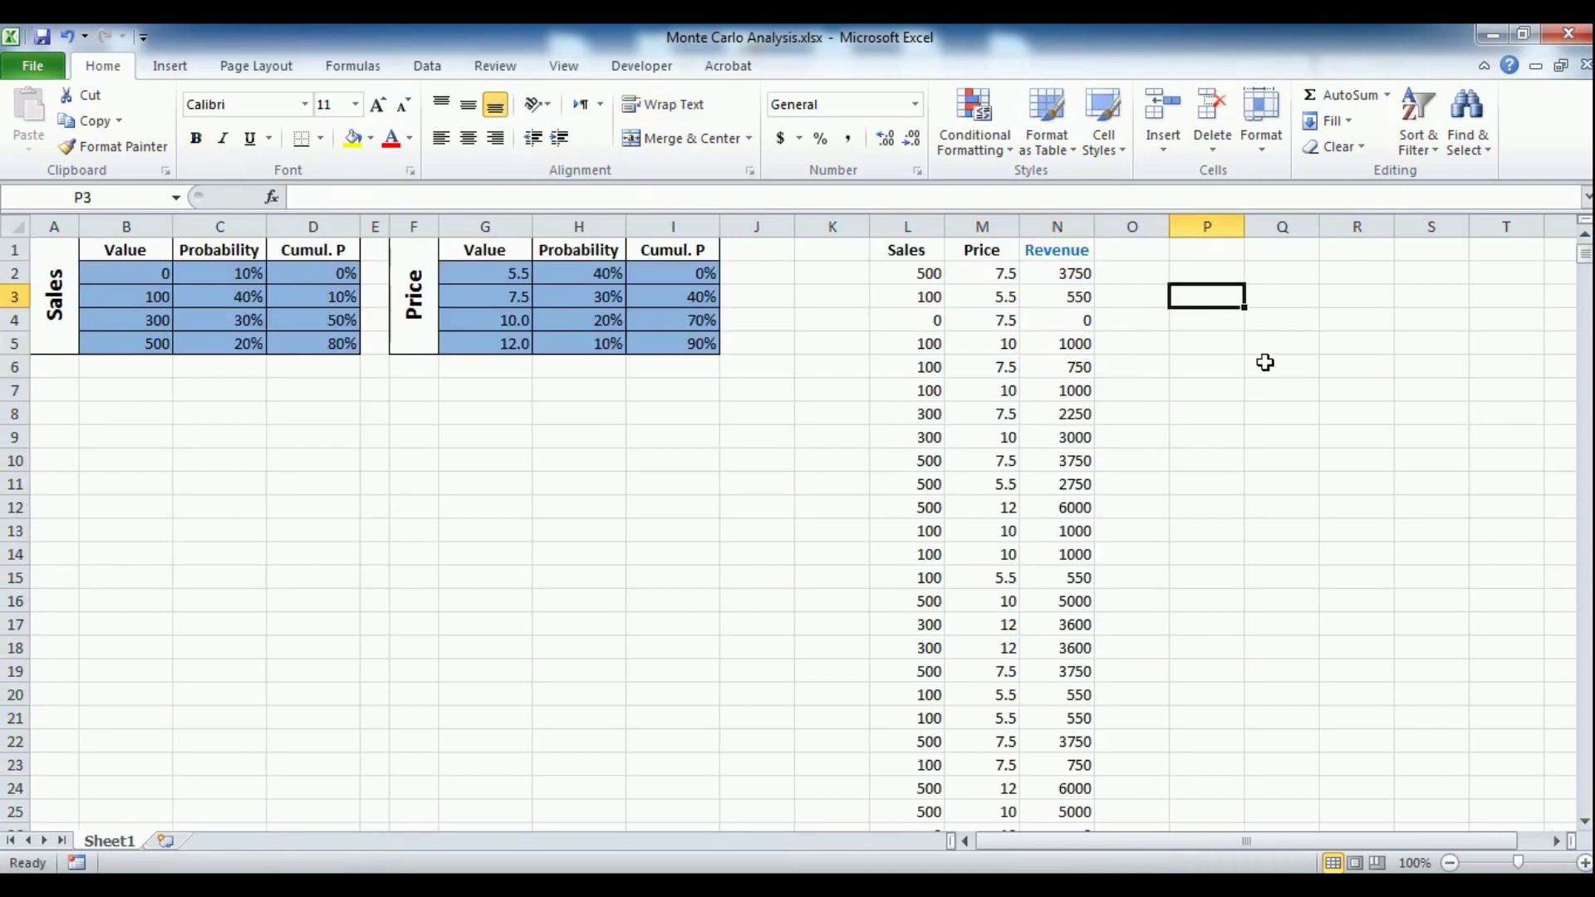
text(0)
key(Tab)
text(500)
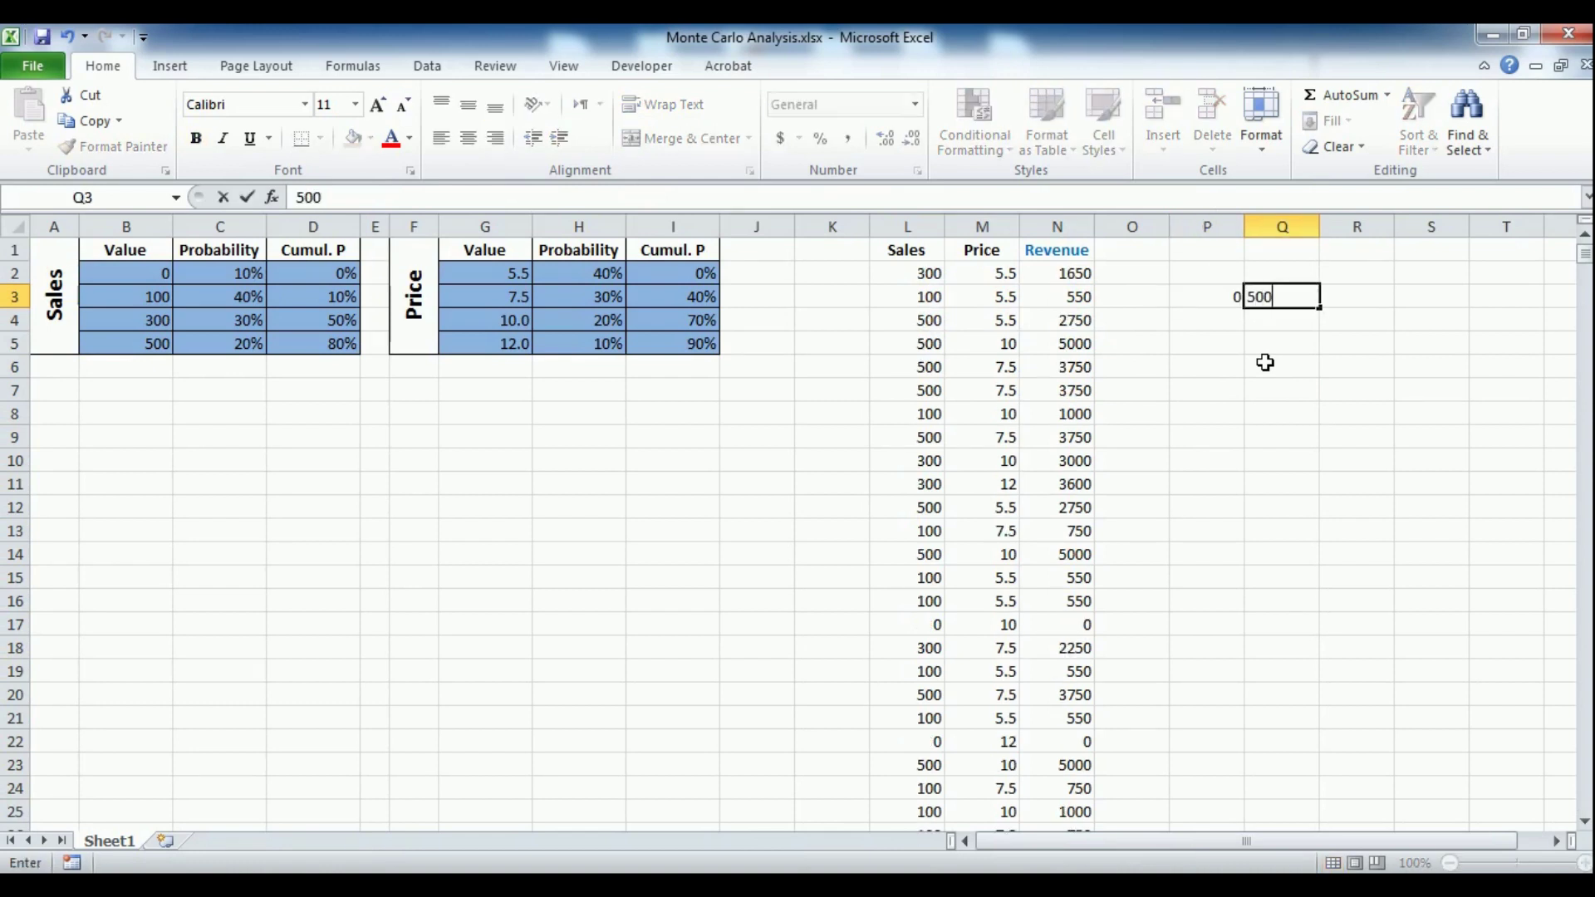
key(Return)
text(=)
key(Up)
key(Right)
key(Return)
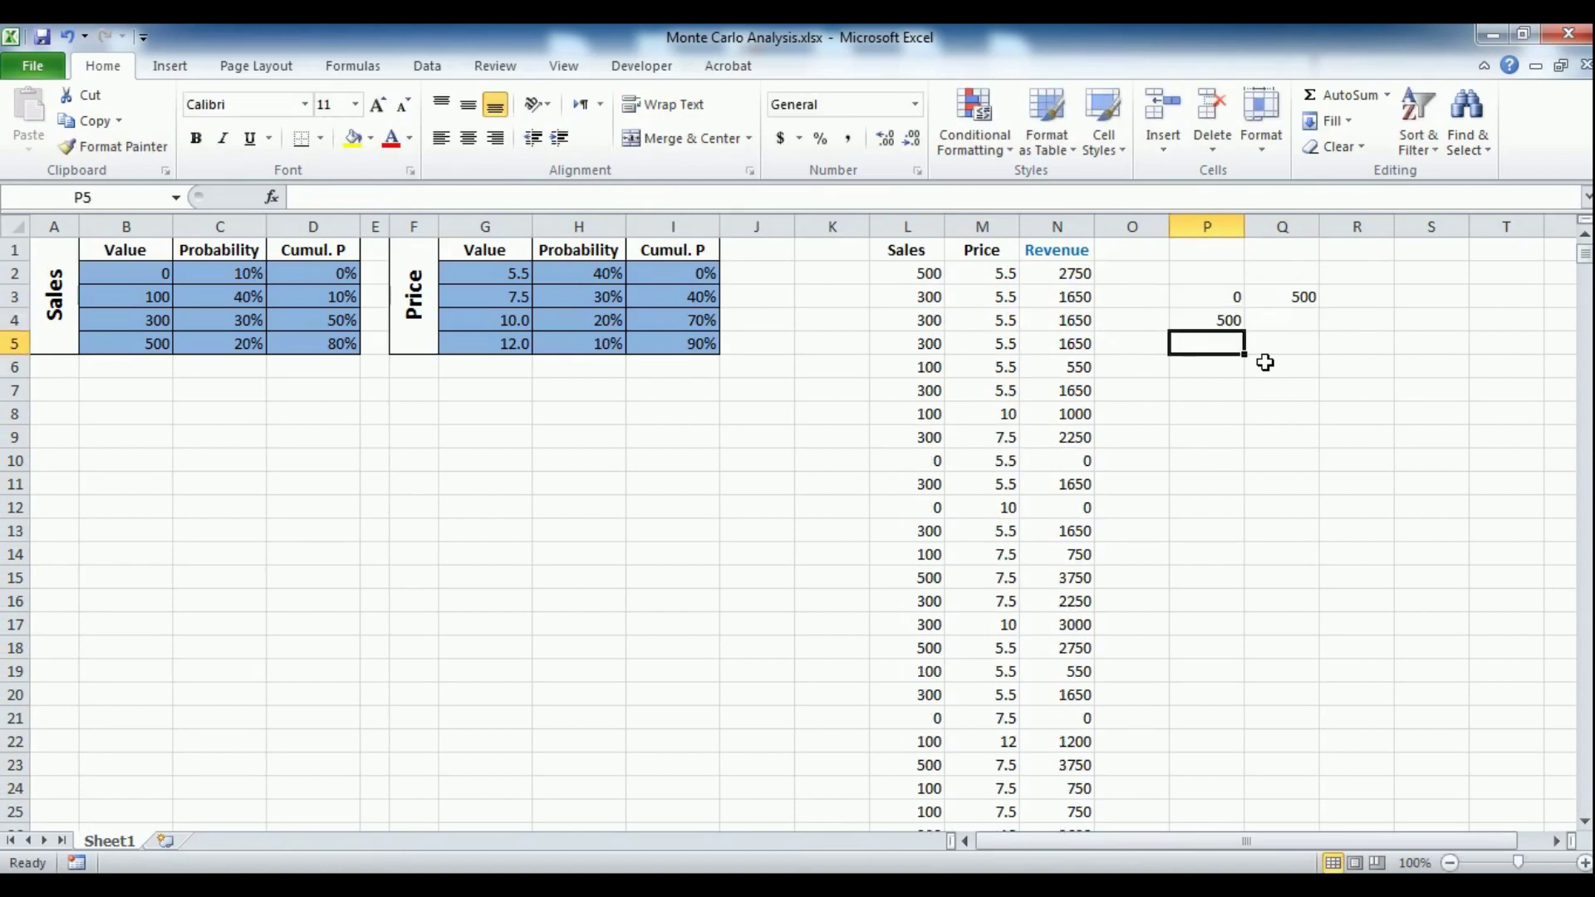
key(Right)
key(Up)
Step: Set Q4 to =P4+$Q$3 and fill P4:Q4 down to row 14
text(=)
key(Left)
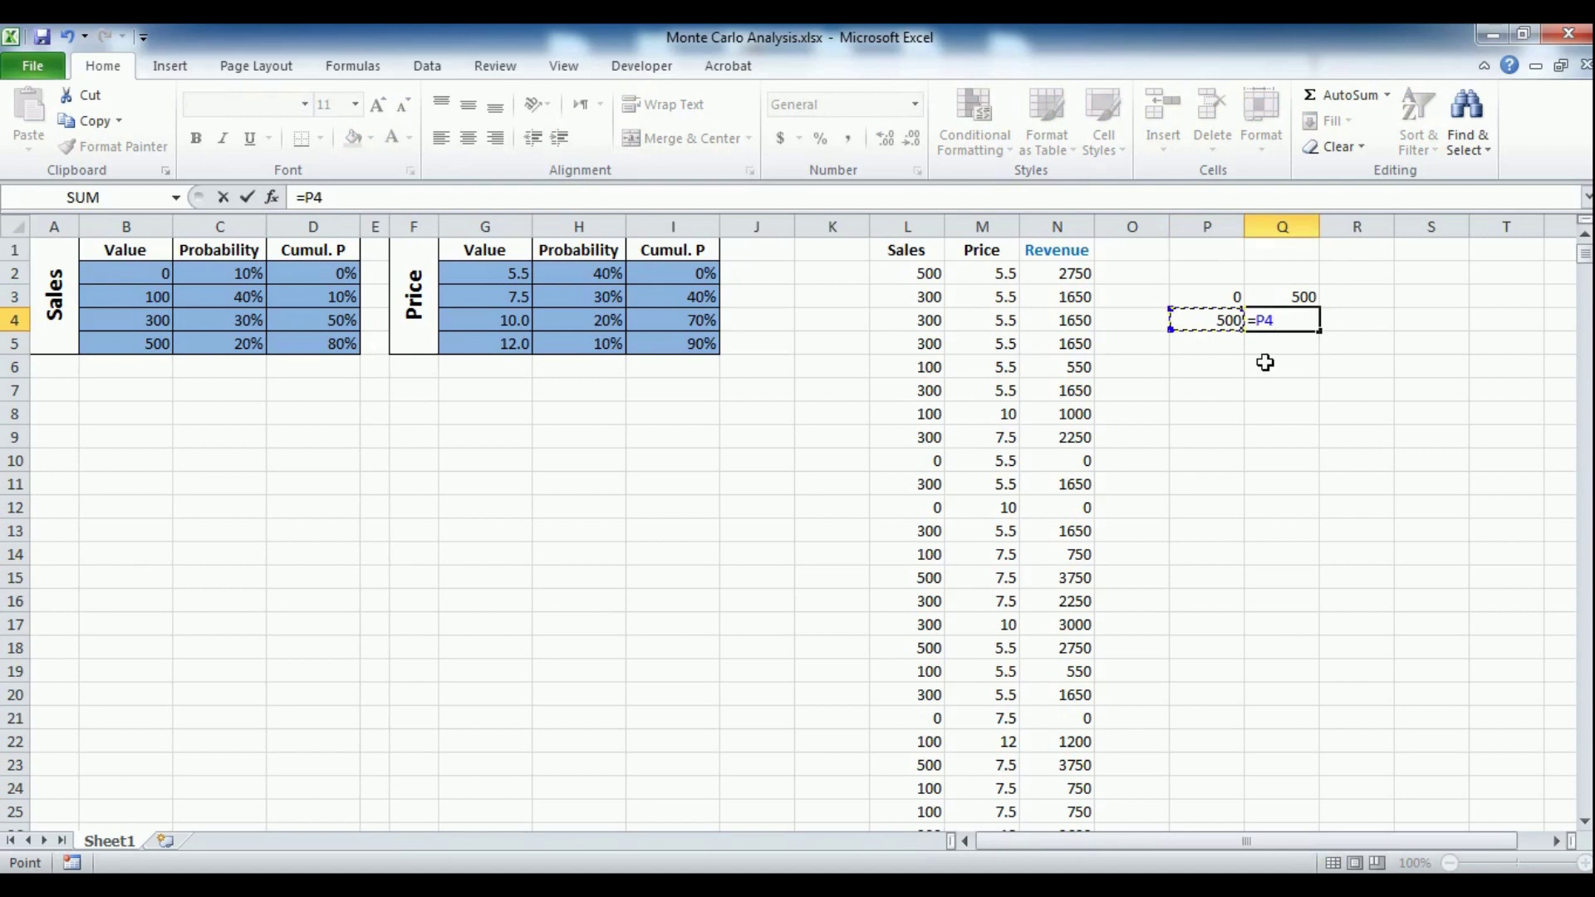
text(+)
key(Up)
key(F4)
key(Return)
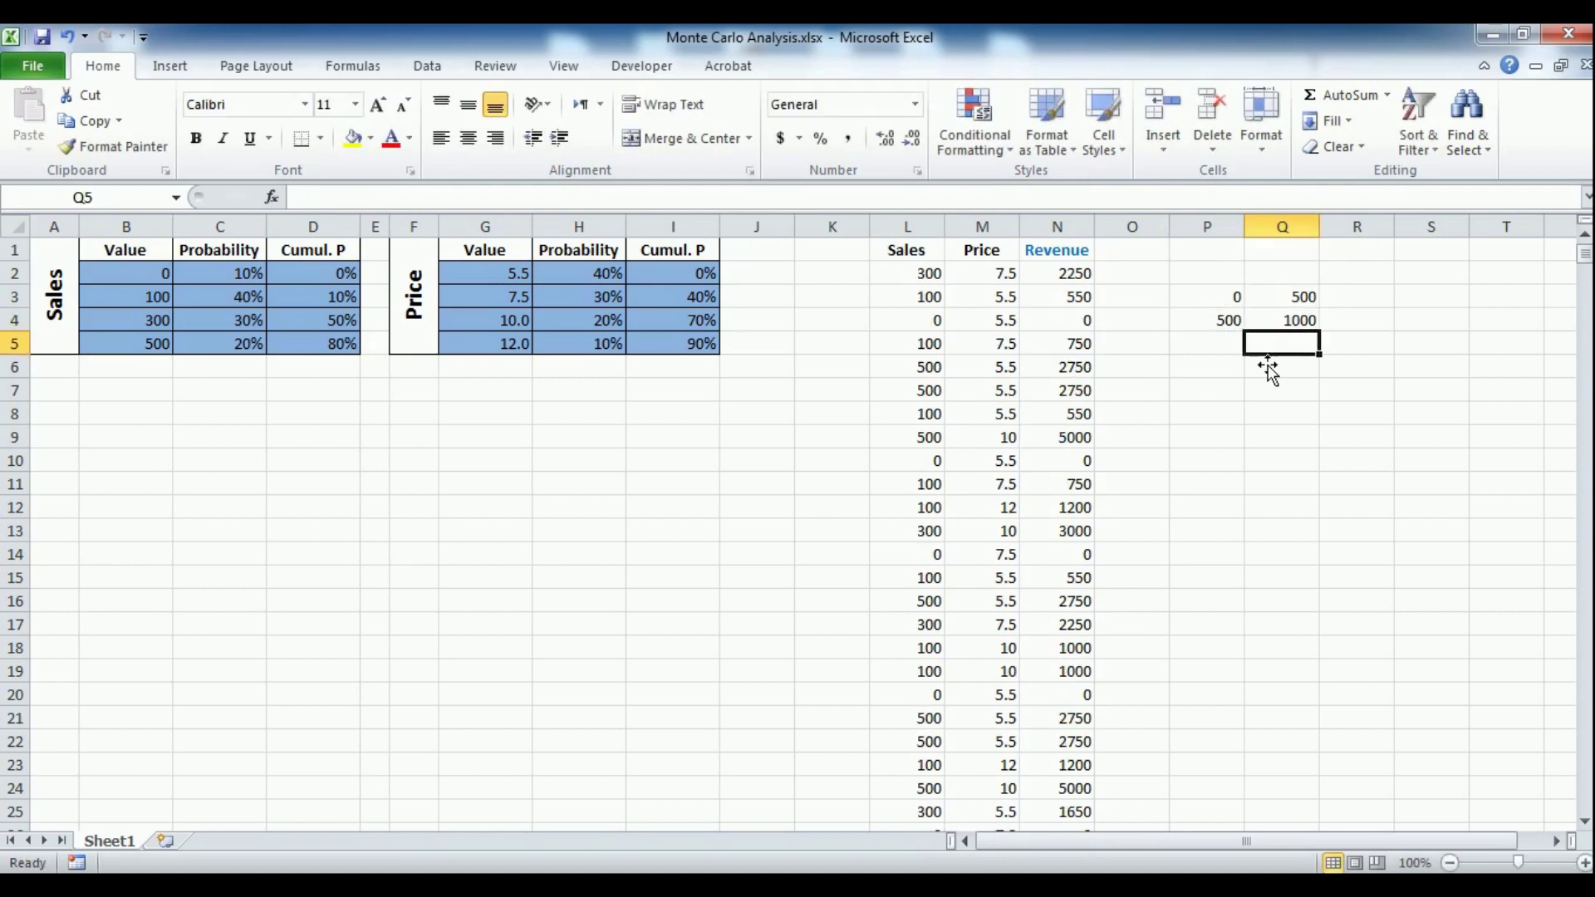
drag(1284, 319, 1328, 570)
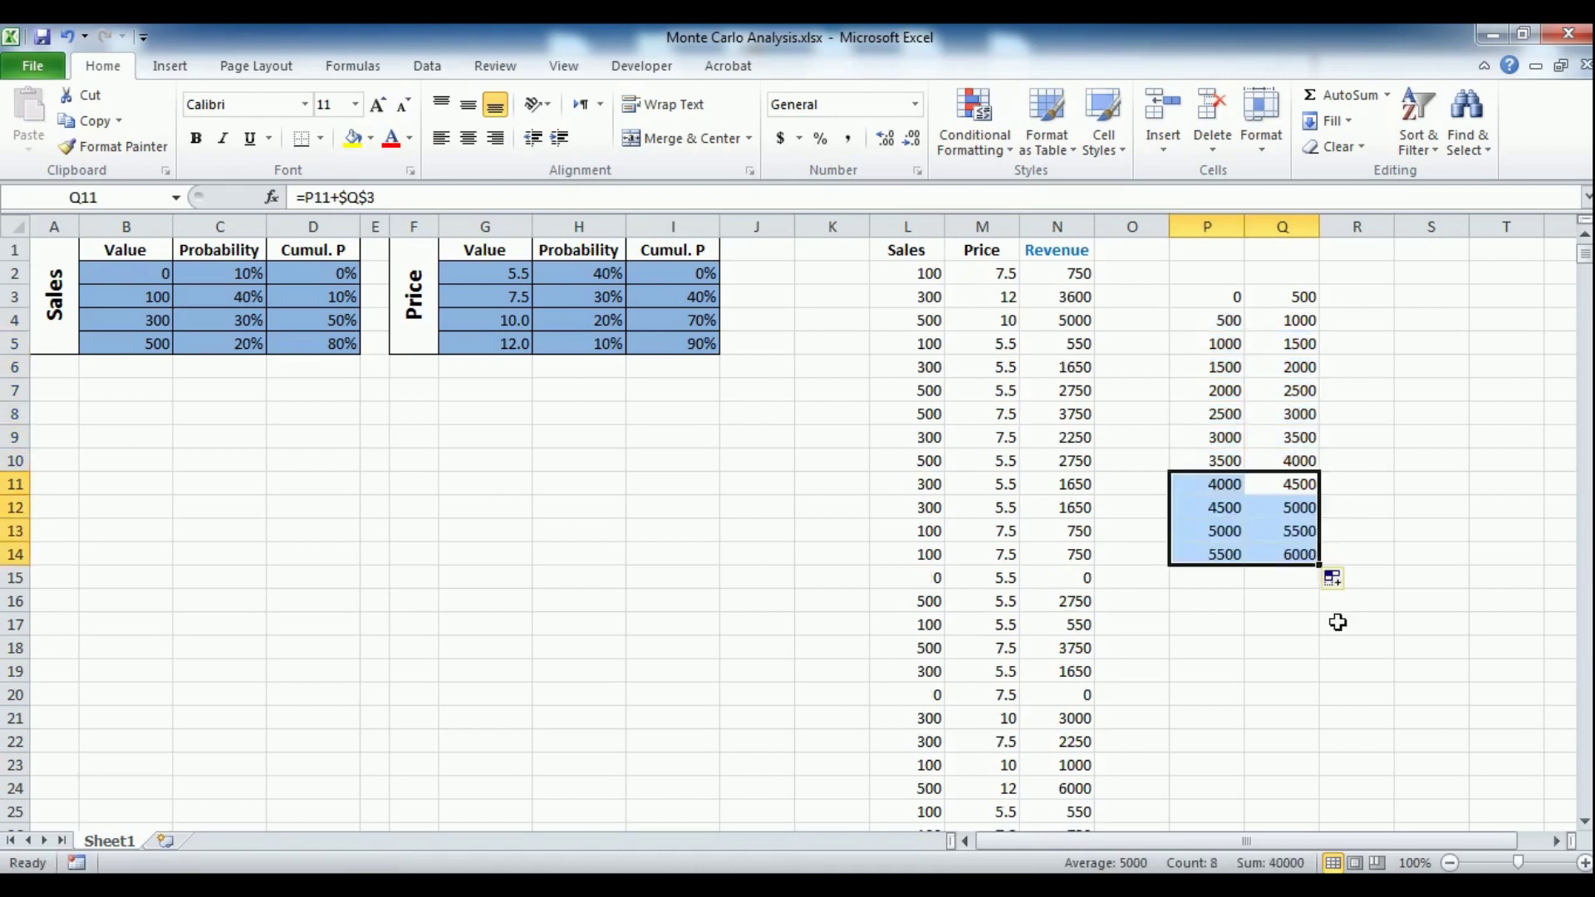
click(1375, 305)
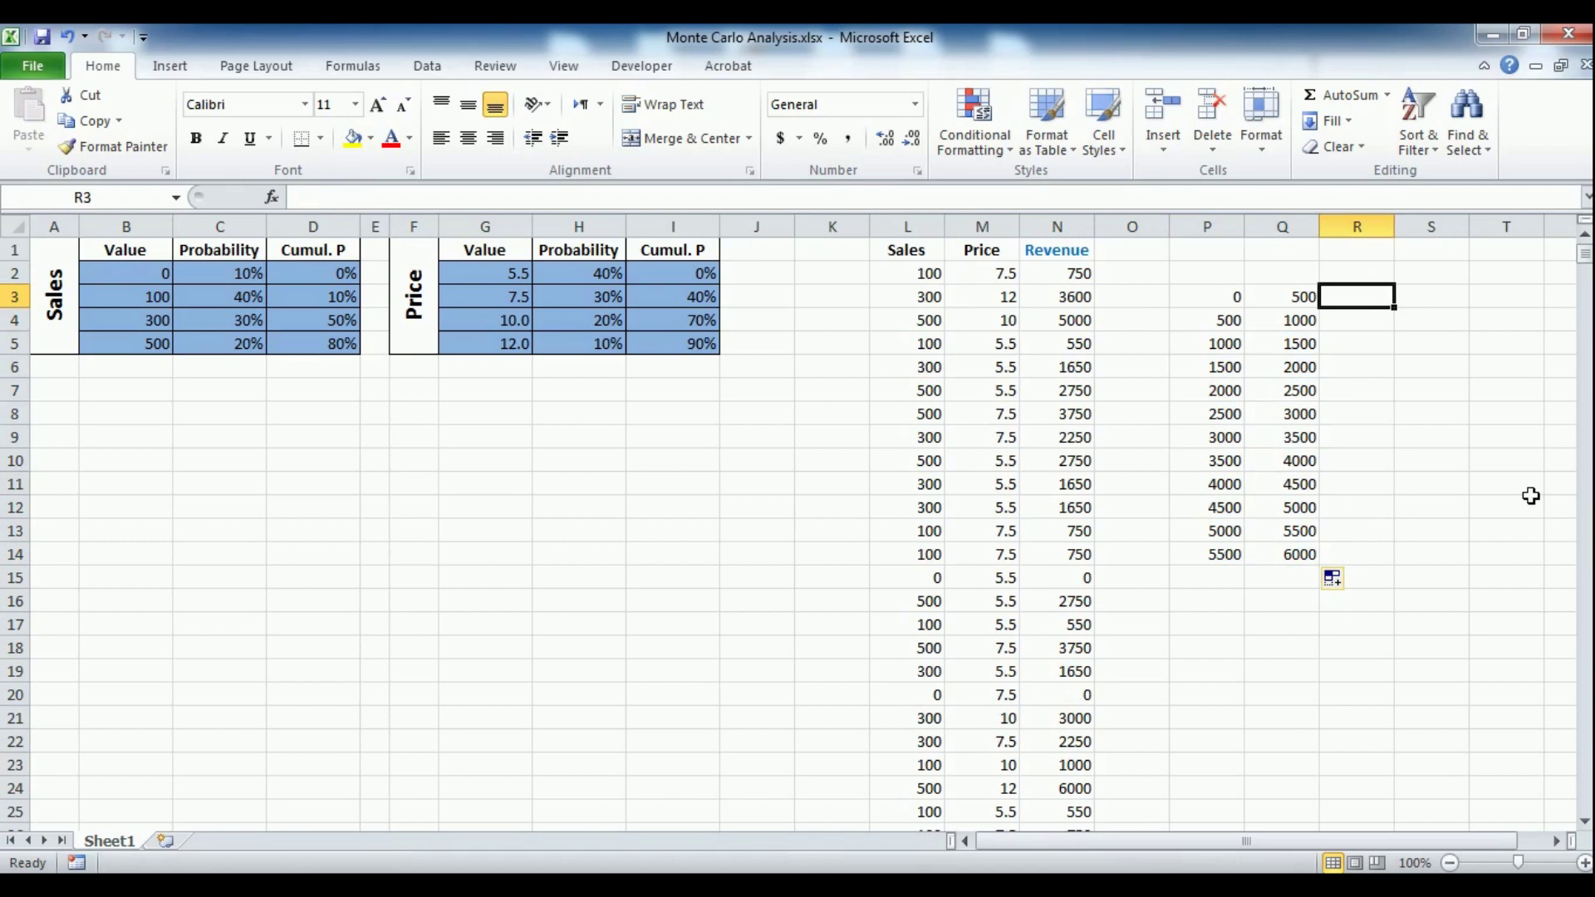
Step: Enter =COUNTIFS($N$2:$N$1042,">"&P3,$N$2:$N$1042,"<"&Q3) in R3 to count the first bucket
text(=countifs()
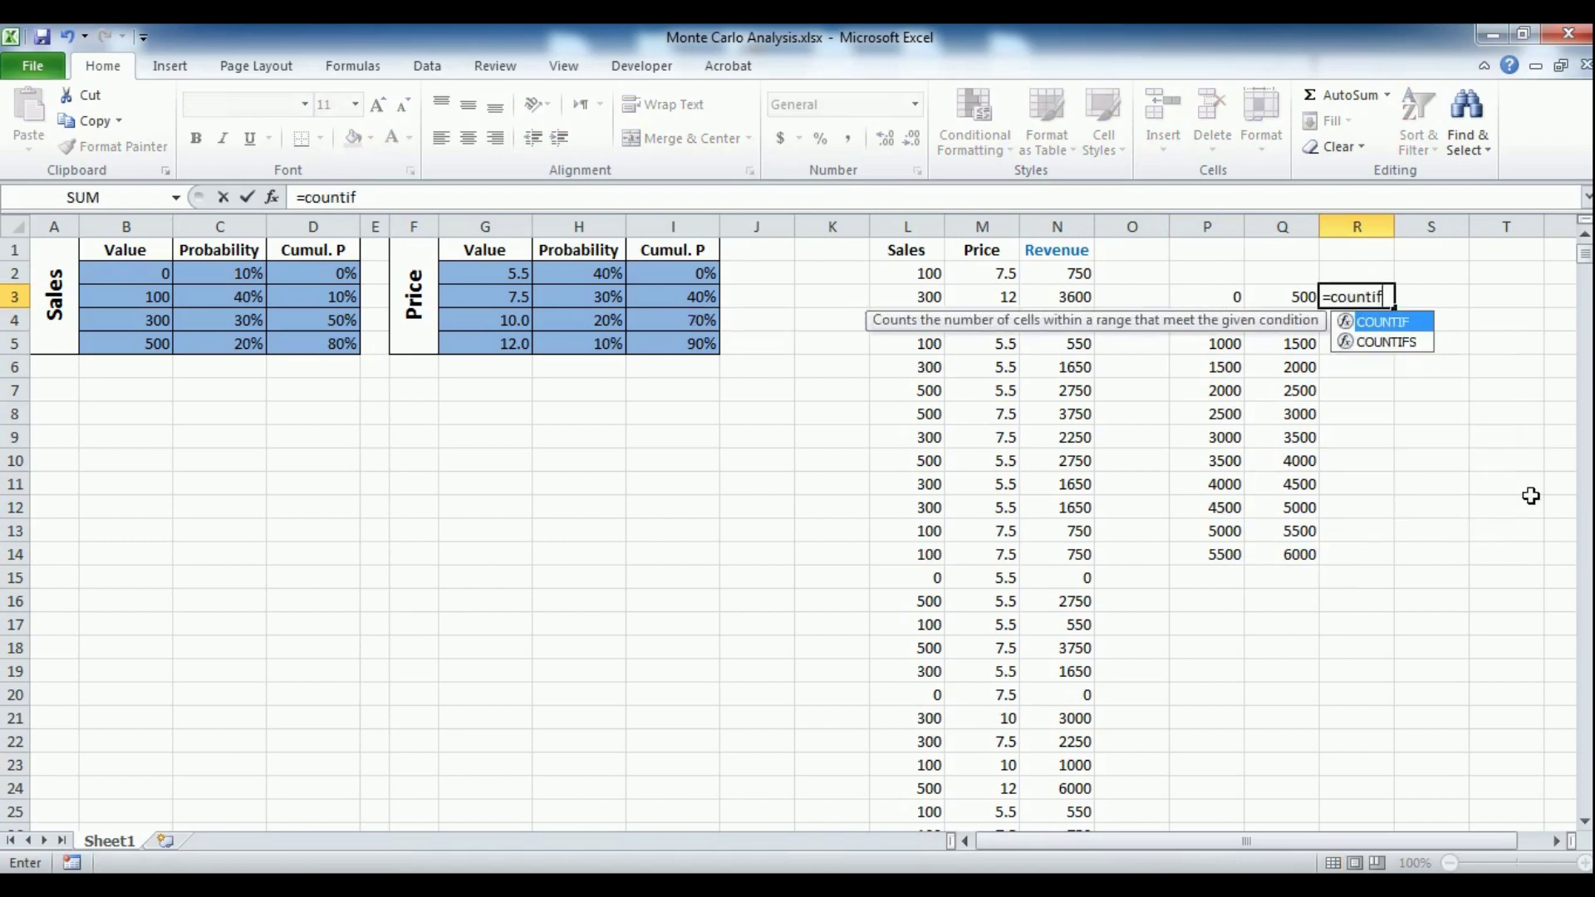
click(1065, 274)
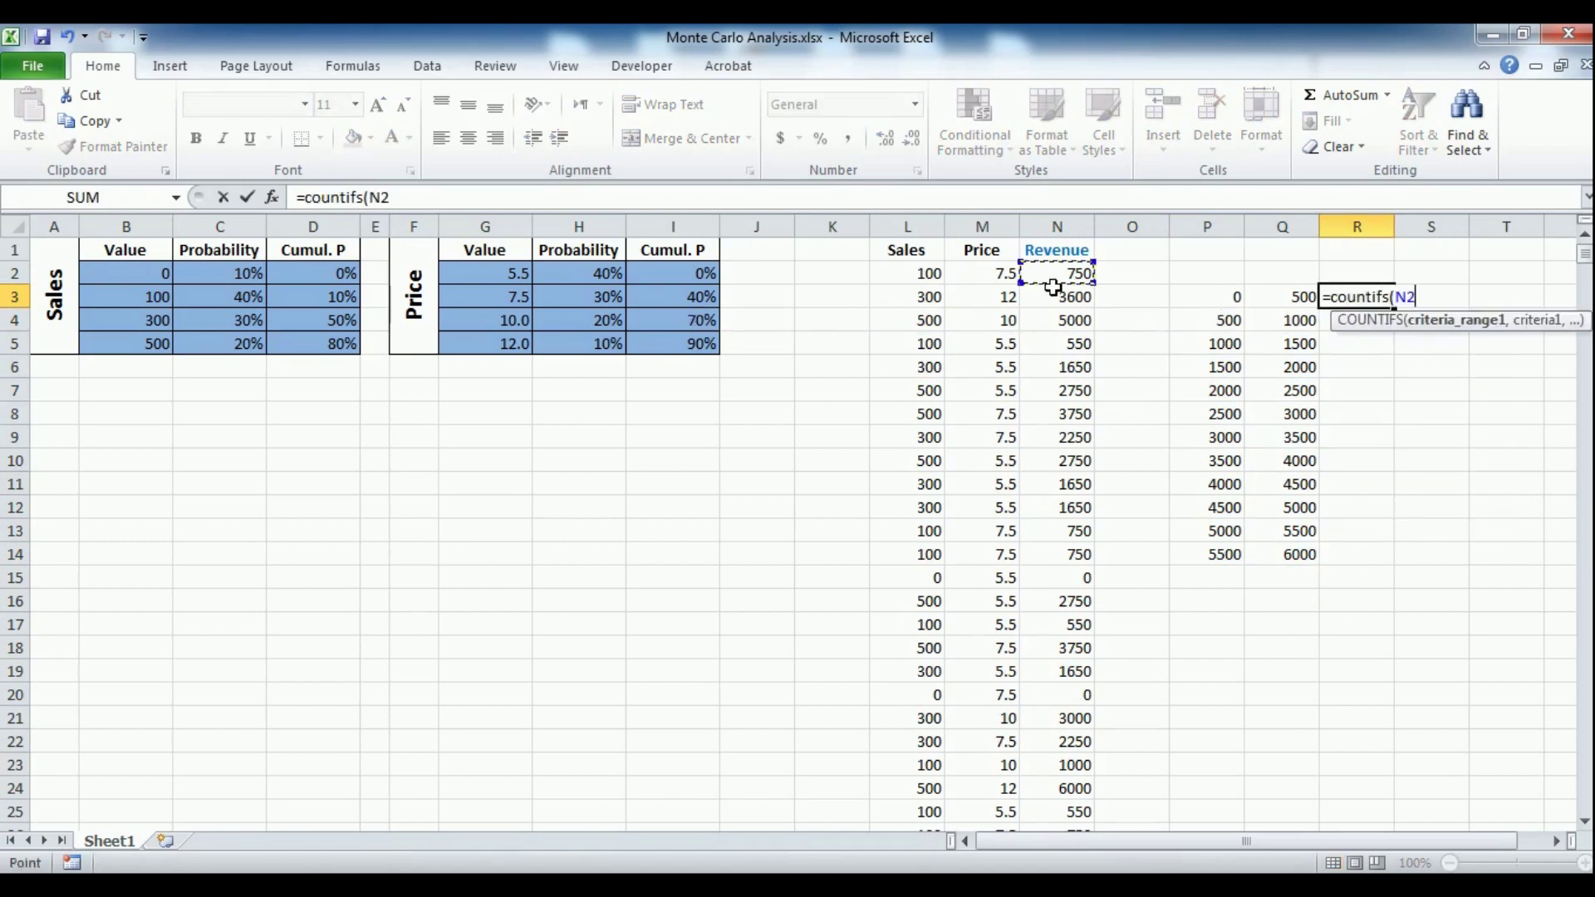
key(ctrl+shift+Down)
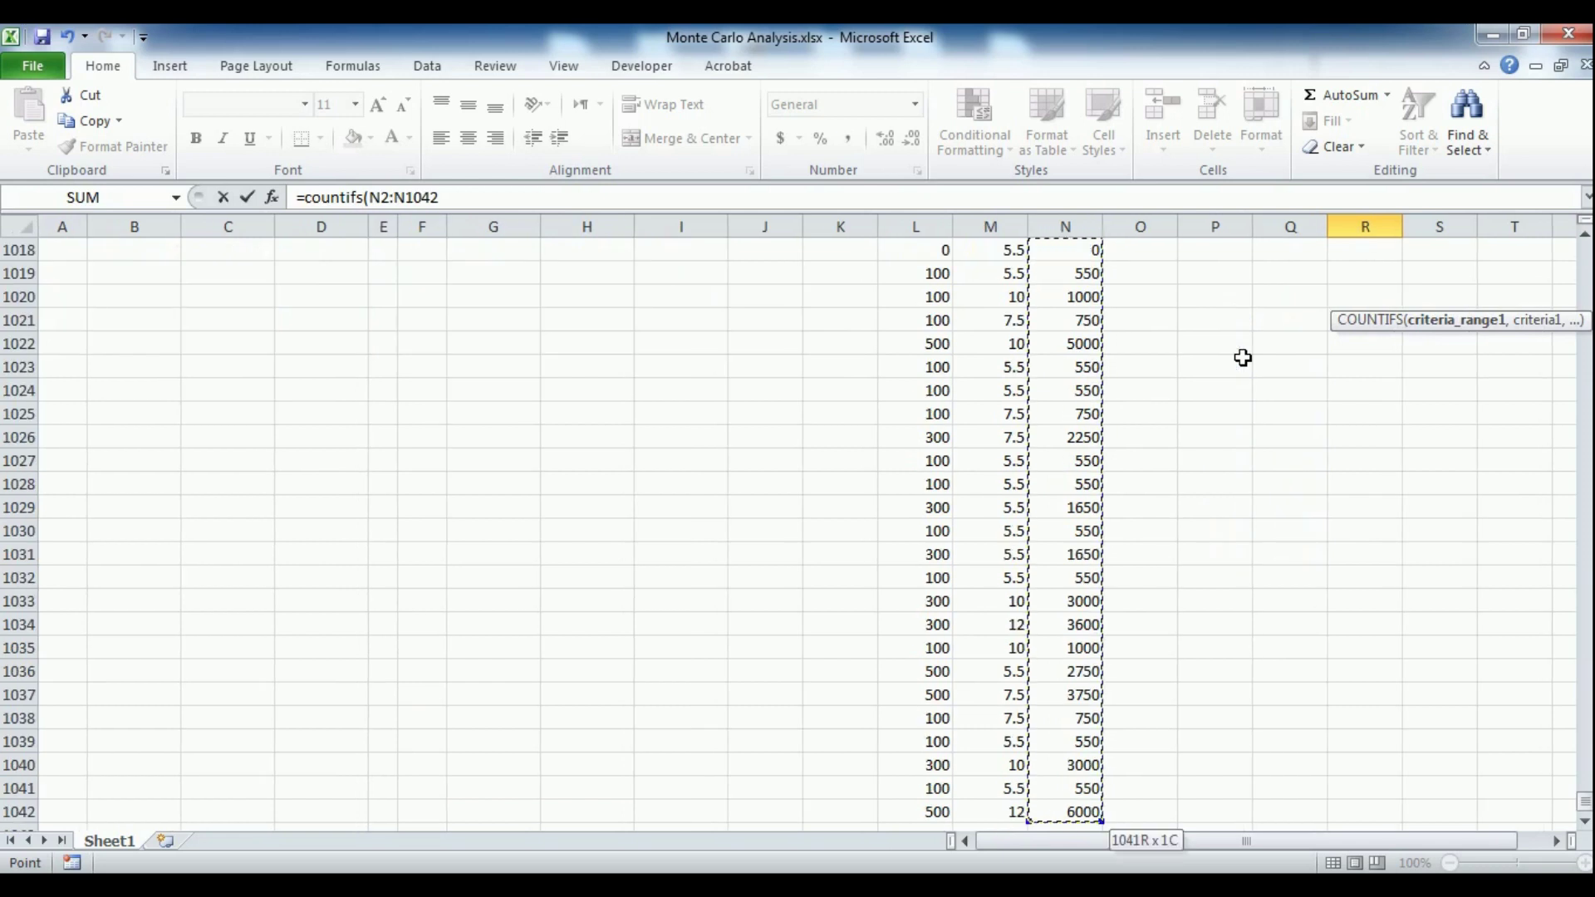
key(F4)
text(,)
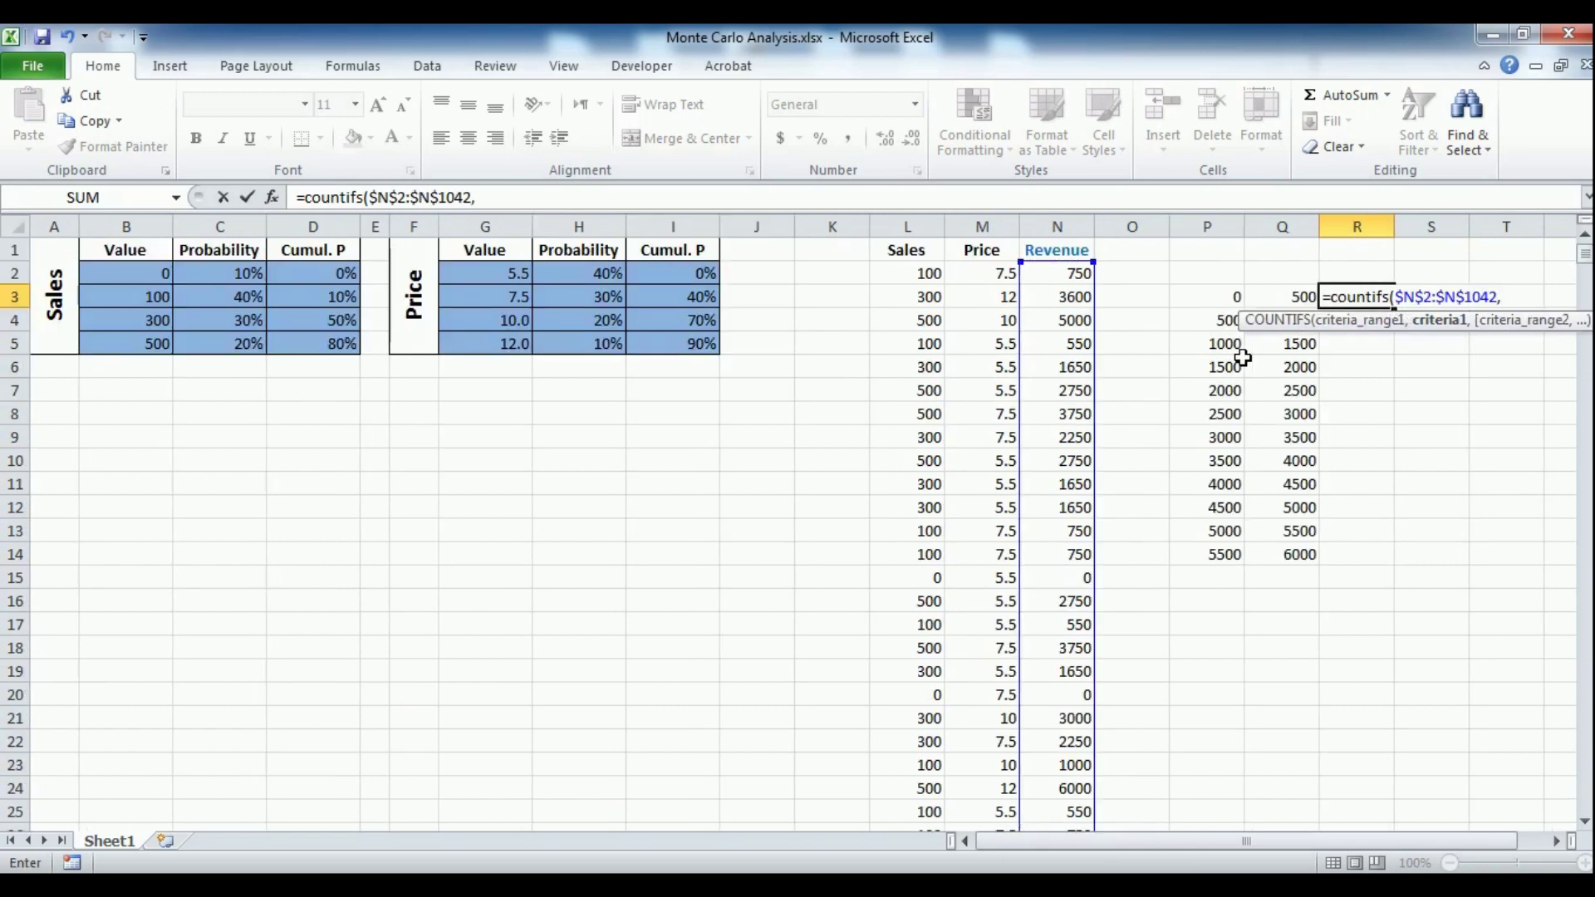
text(">"&)
click(1241, 301)
text(,)
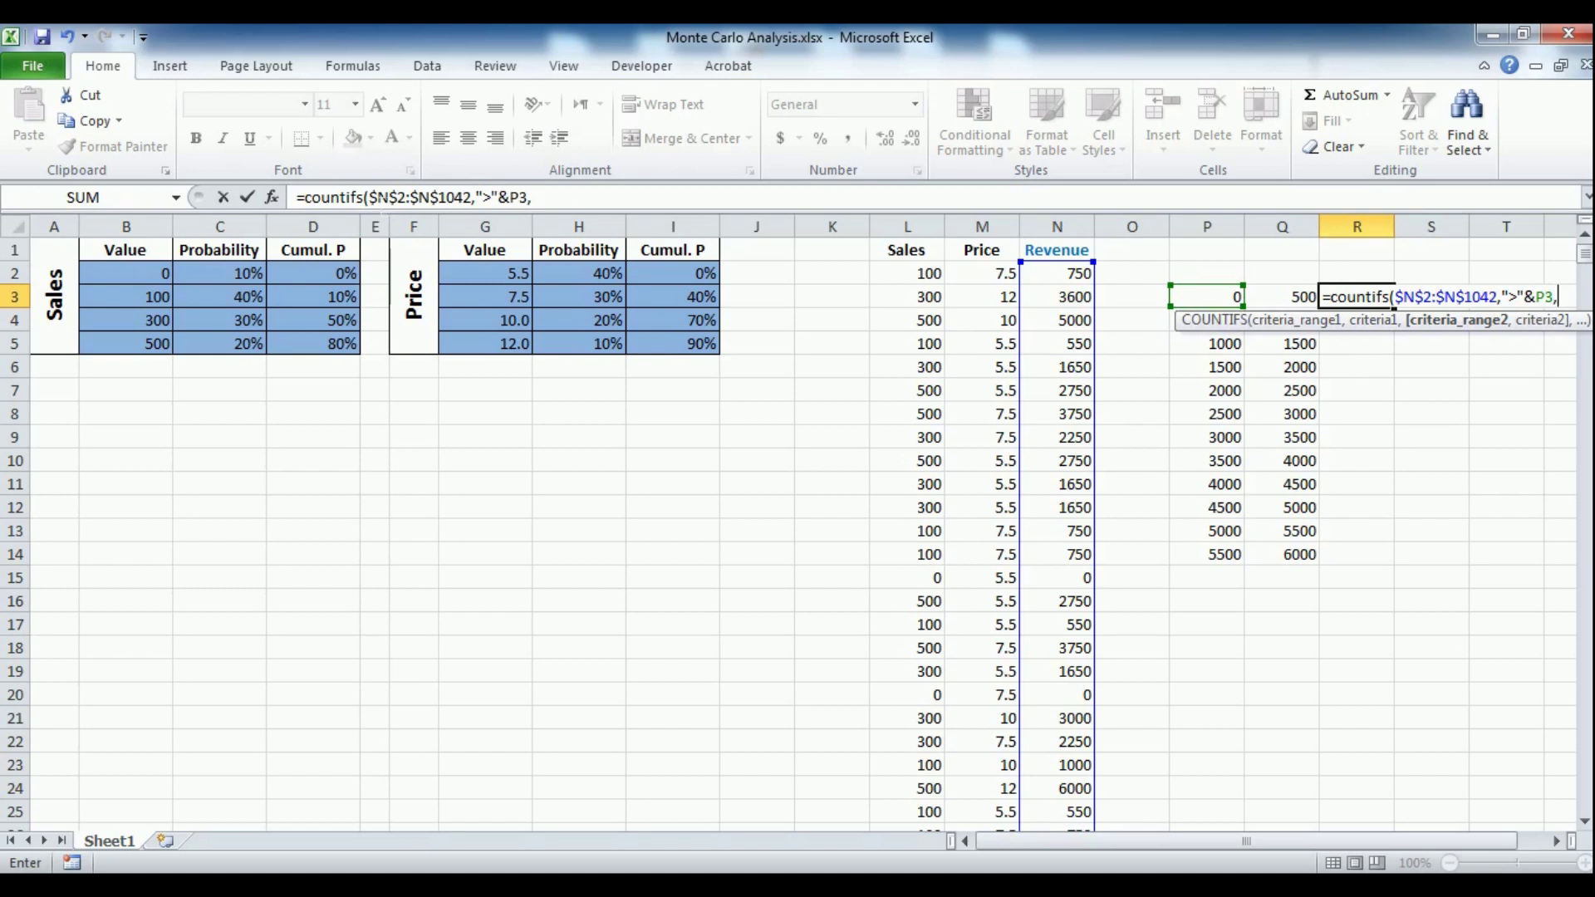
drag(368, 197, 472, 197)
key(ctrl+c)
key(End)
key(ctrl+v)
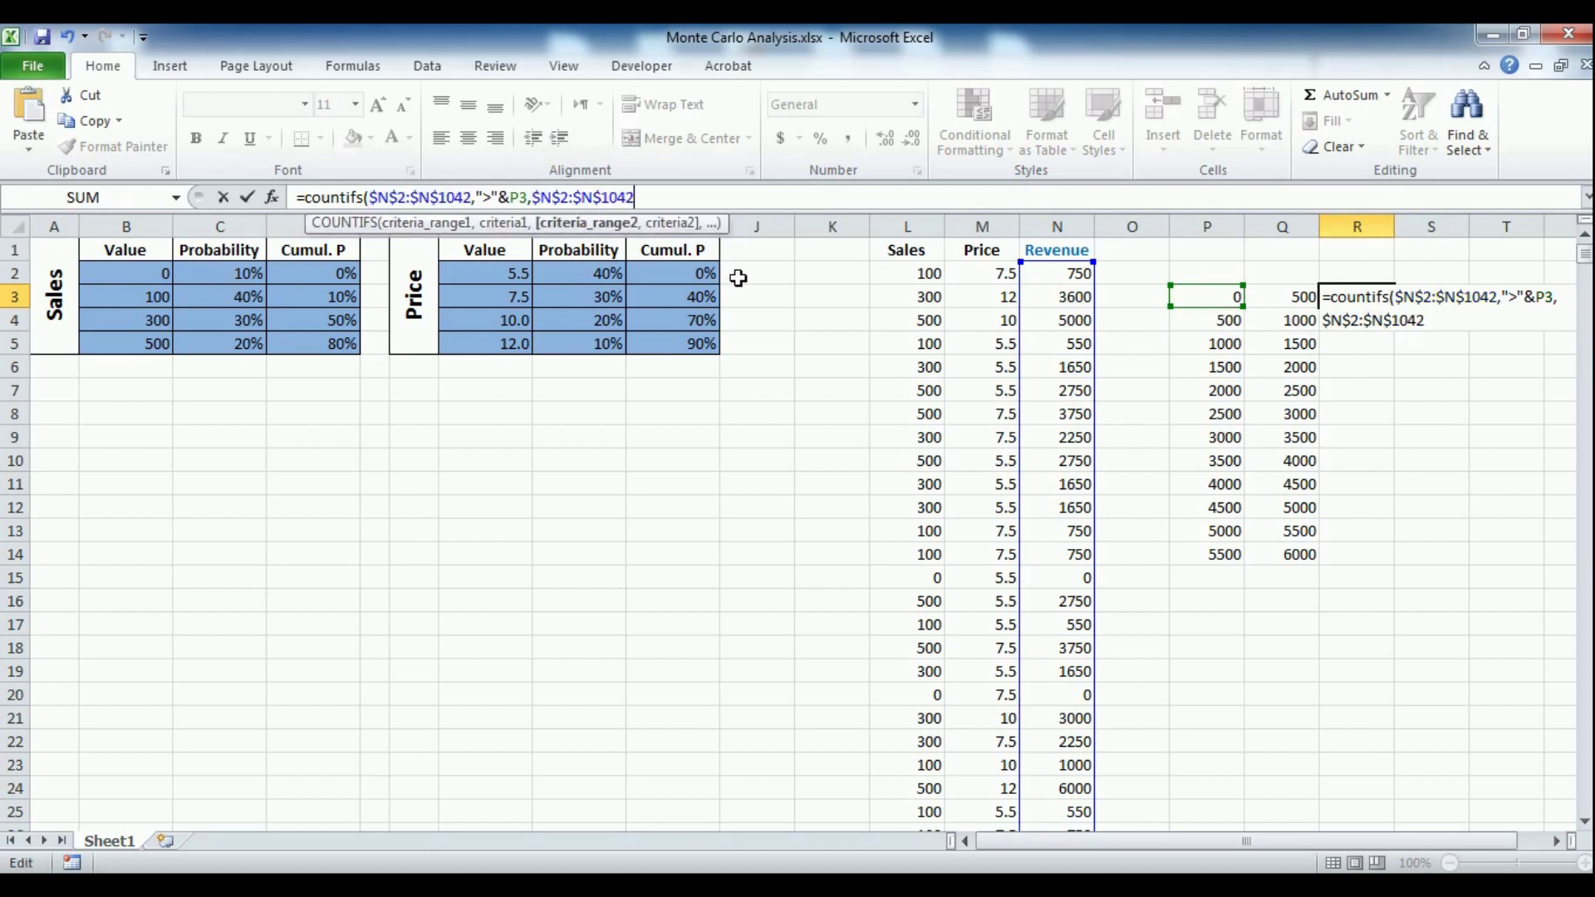
text(,)
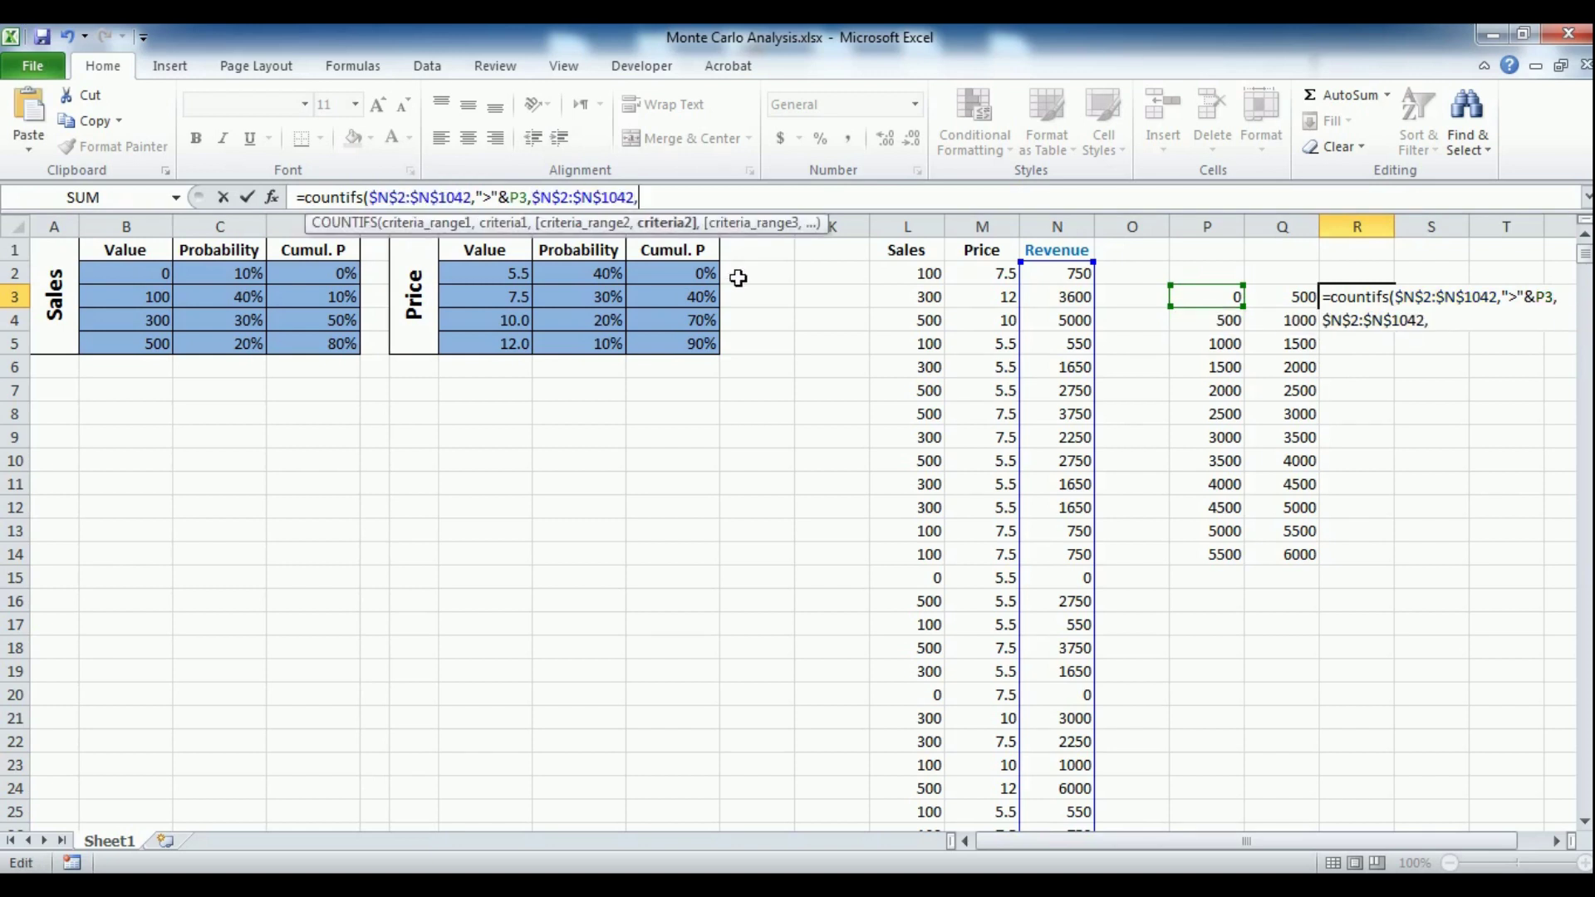
text("<)
text("^)
text(&)
click(1311, 307)
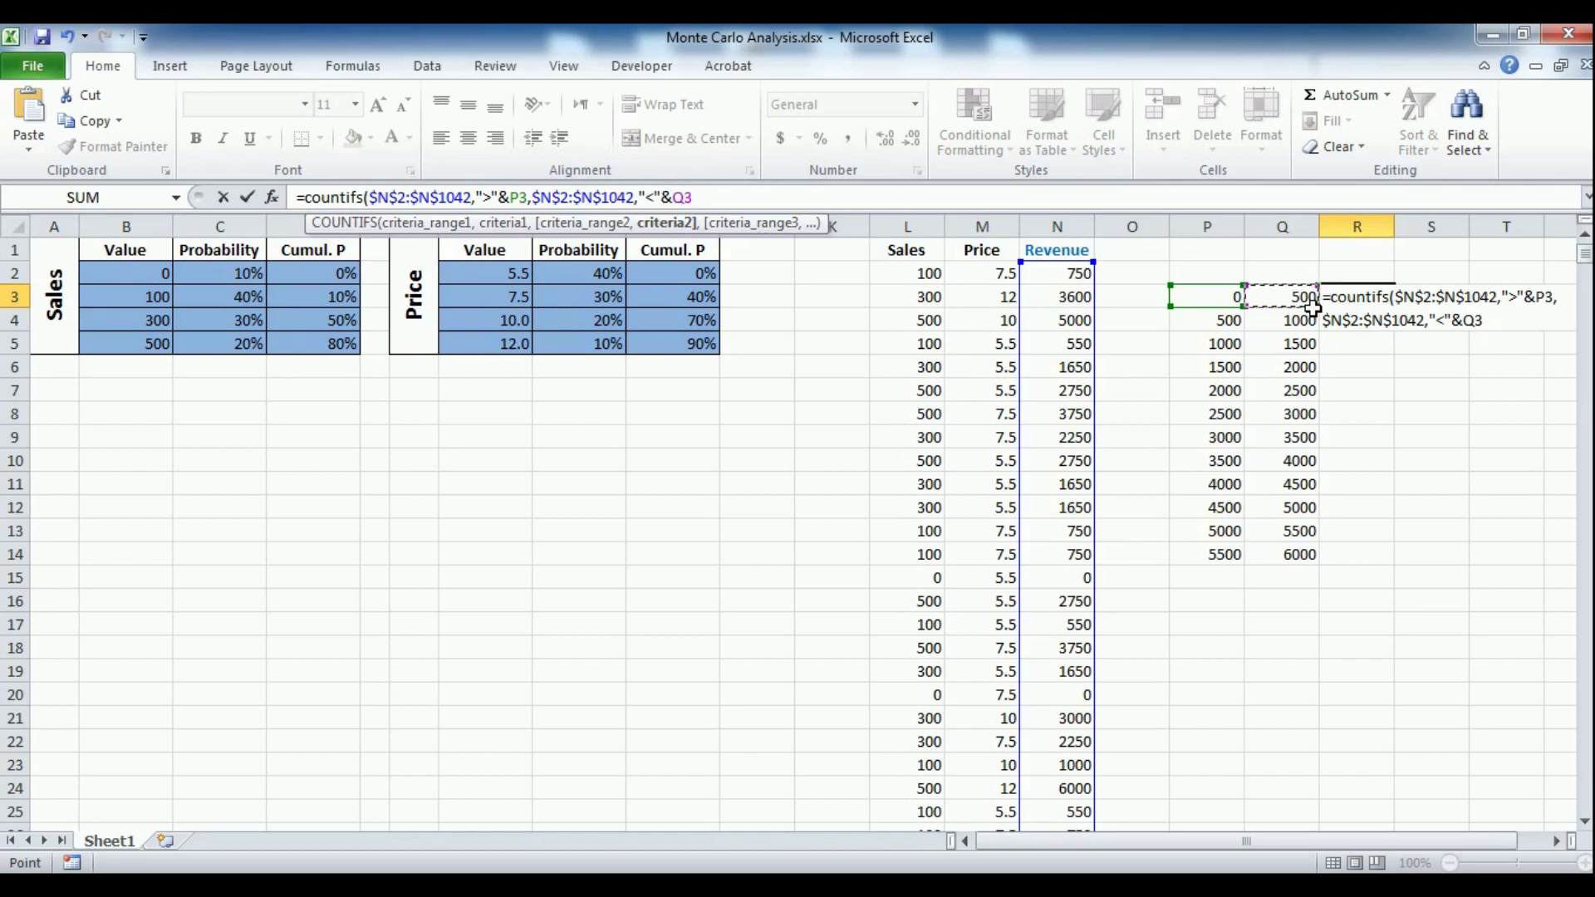
key(Return)
Step: Copy the count formula down to R14 and recalculate the simulation
click(1362, 299)
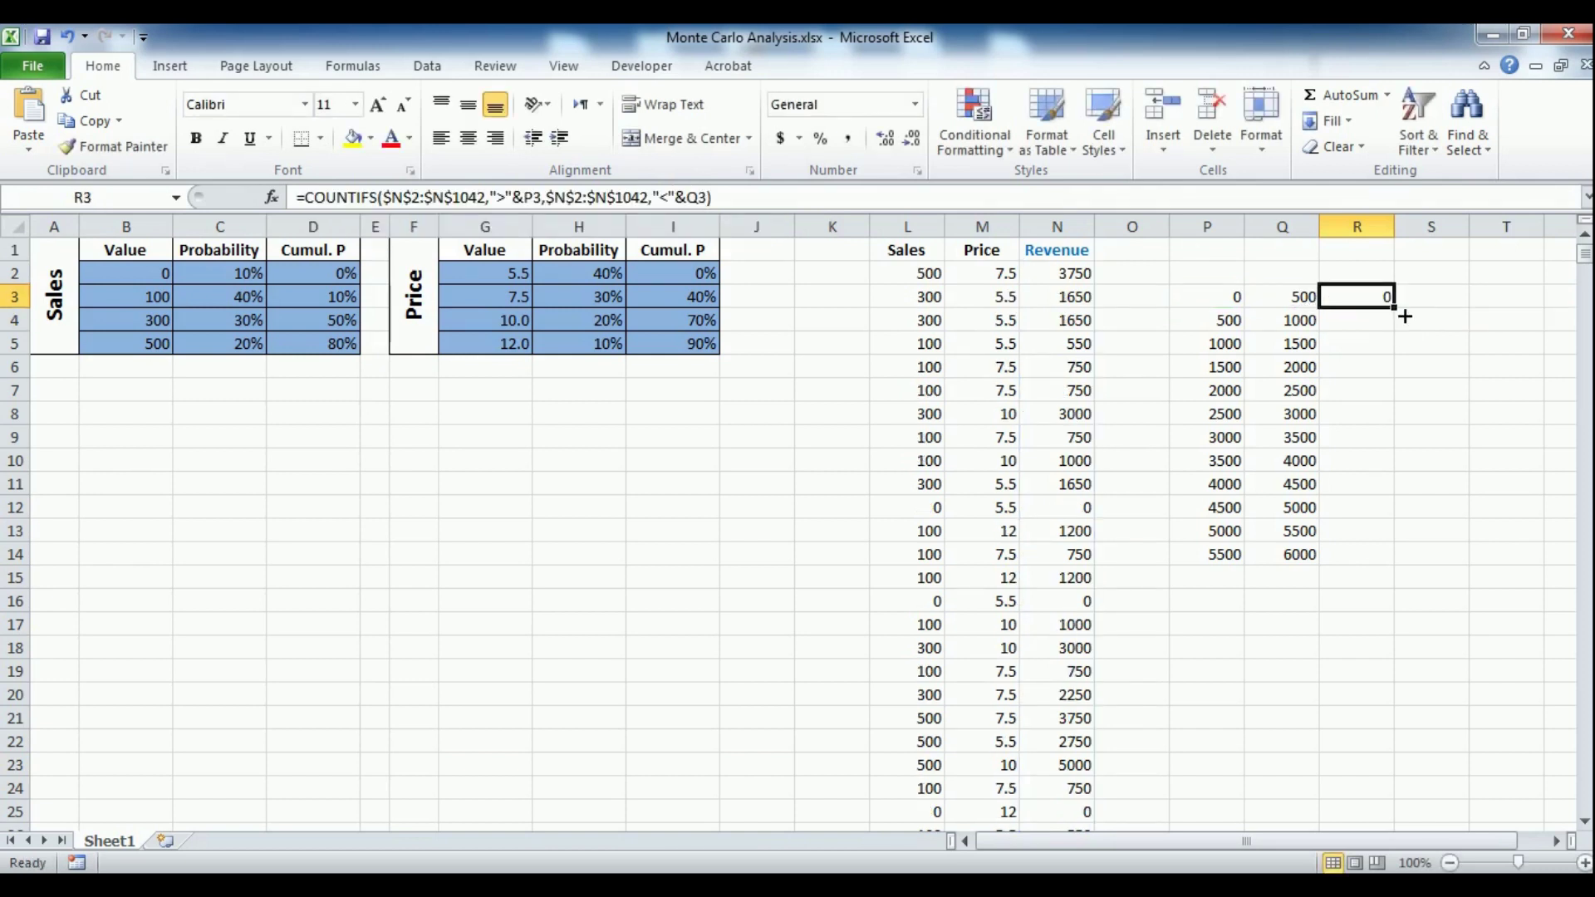
drag(1404, 316, 1389, 562)
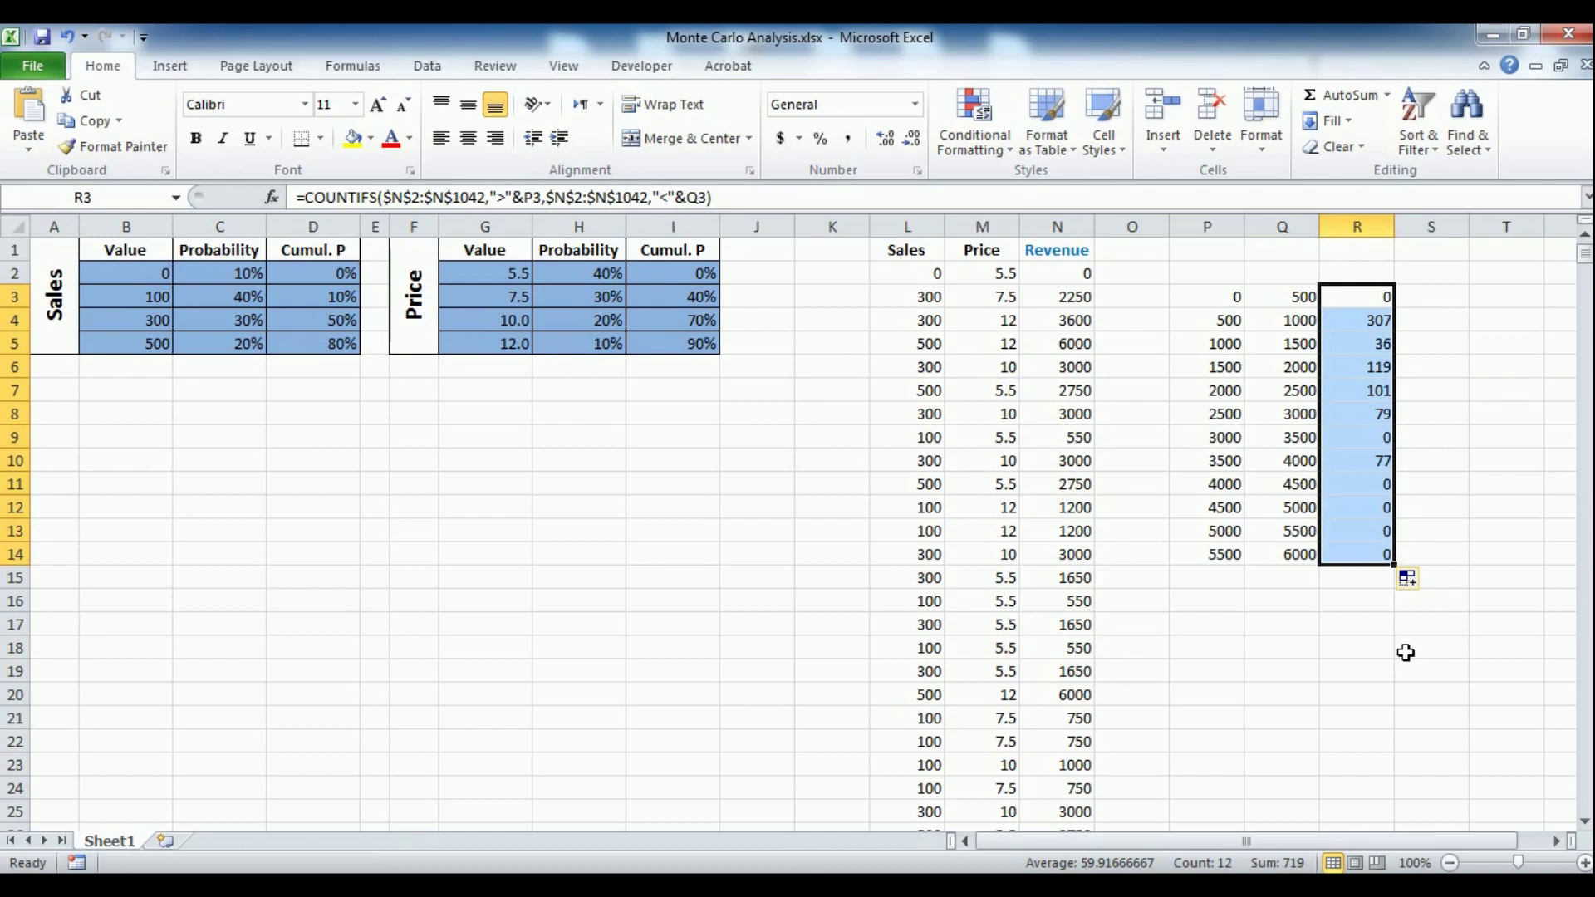
key(F9)
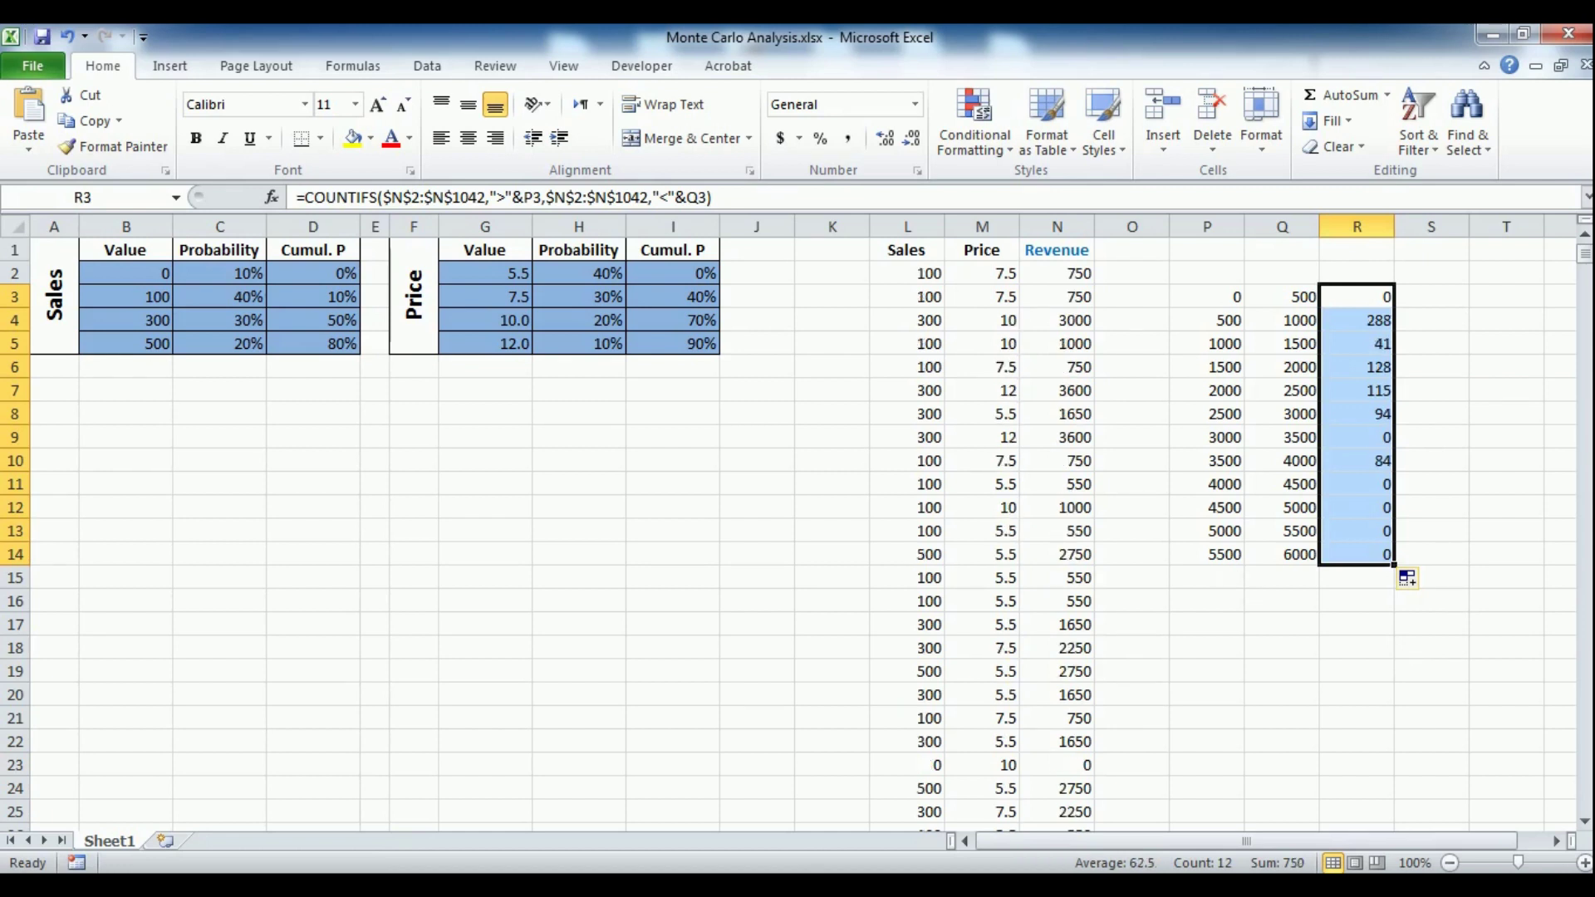
click(176, 66)
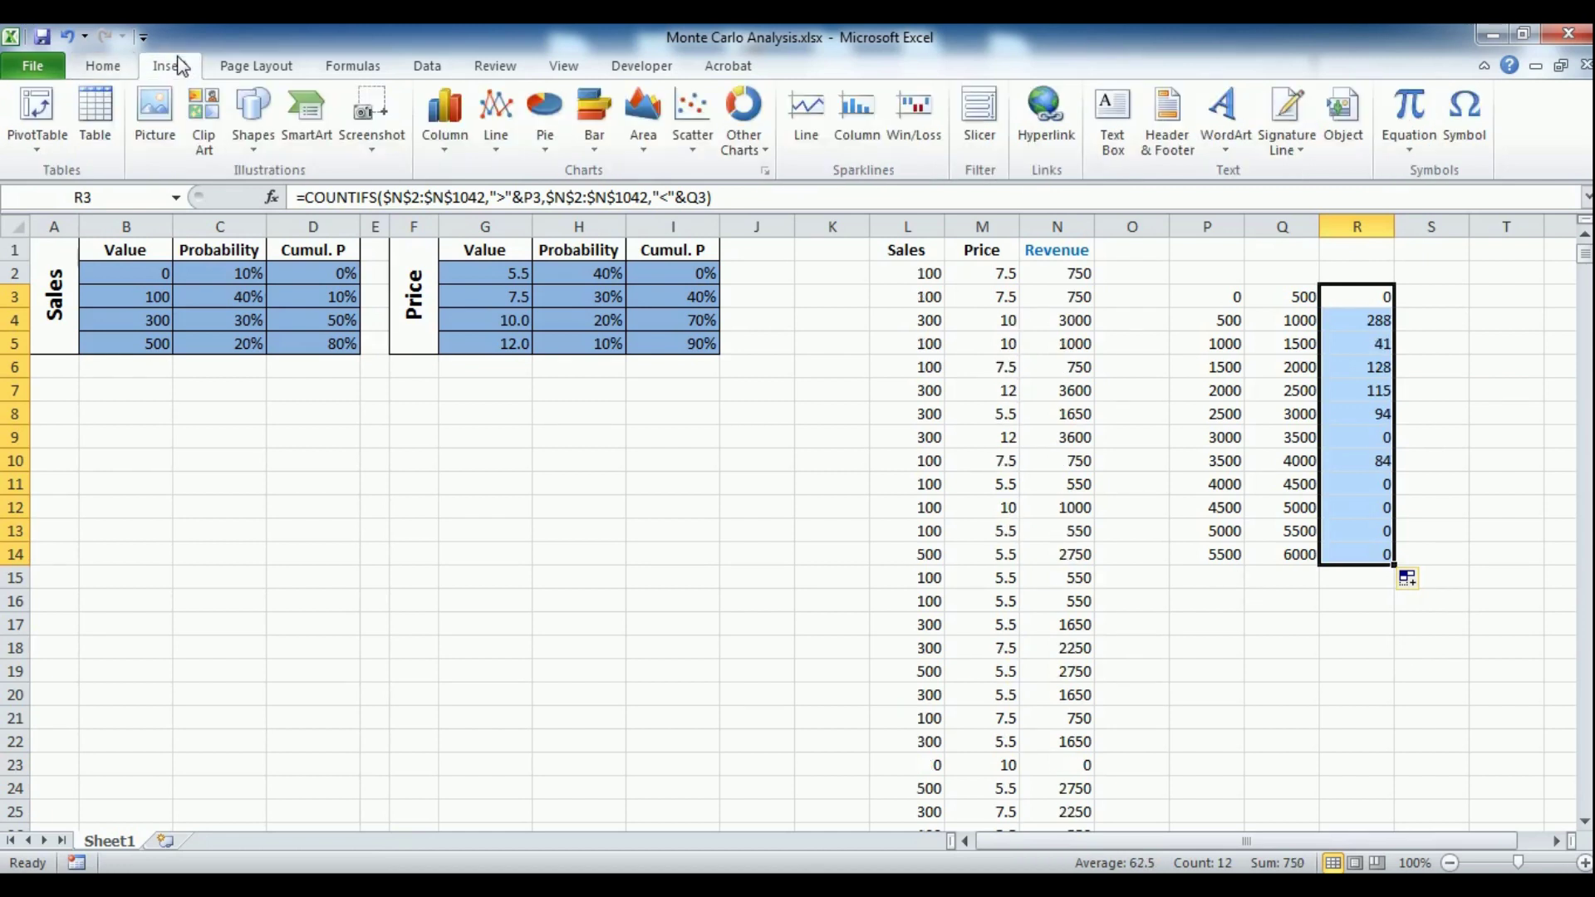
Step: Insert a clustered column chart of the R3:R14 counts, moved below the input tables and enlarged
click(446, 142)
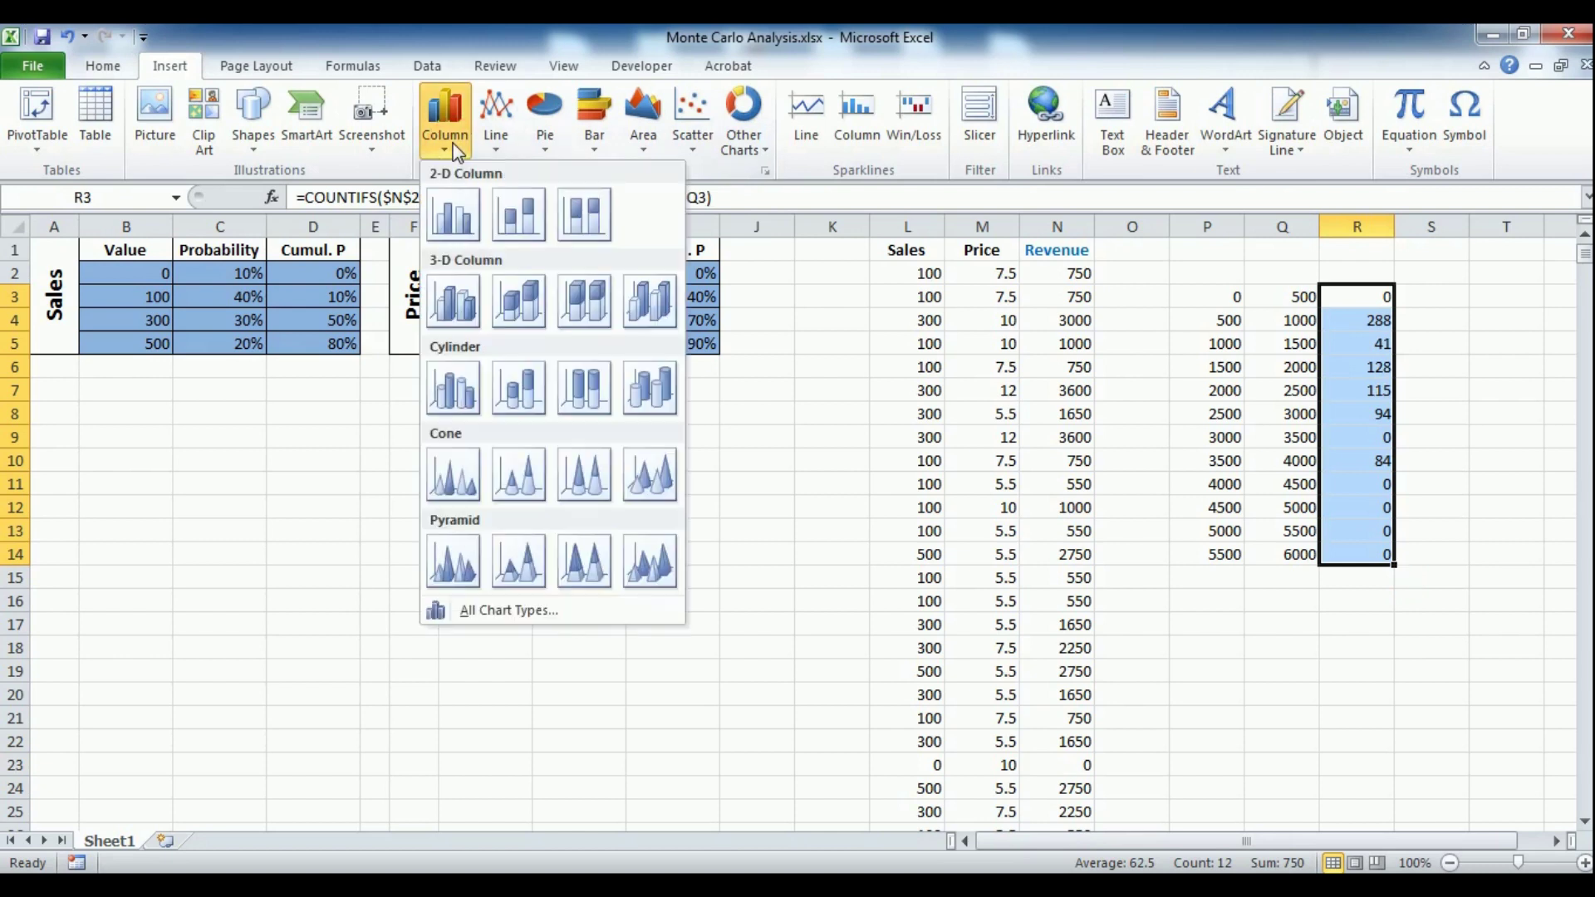
click(453, 217)
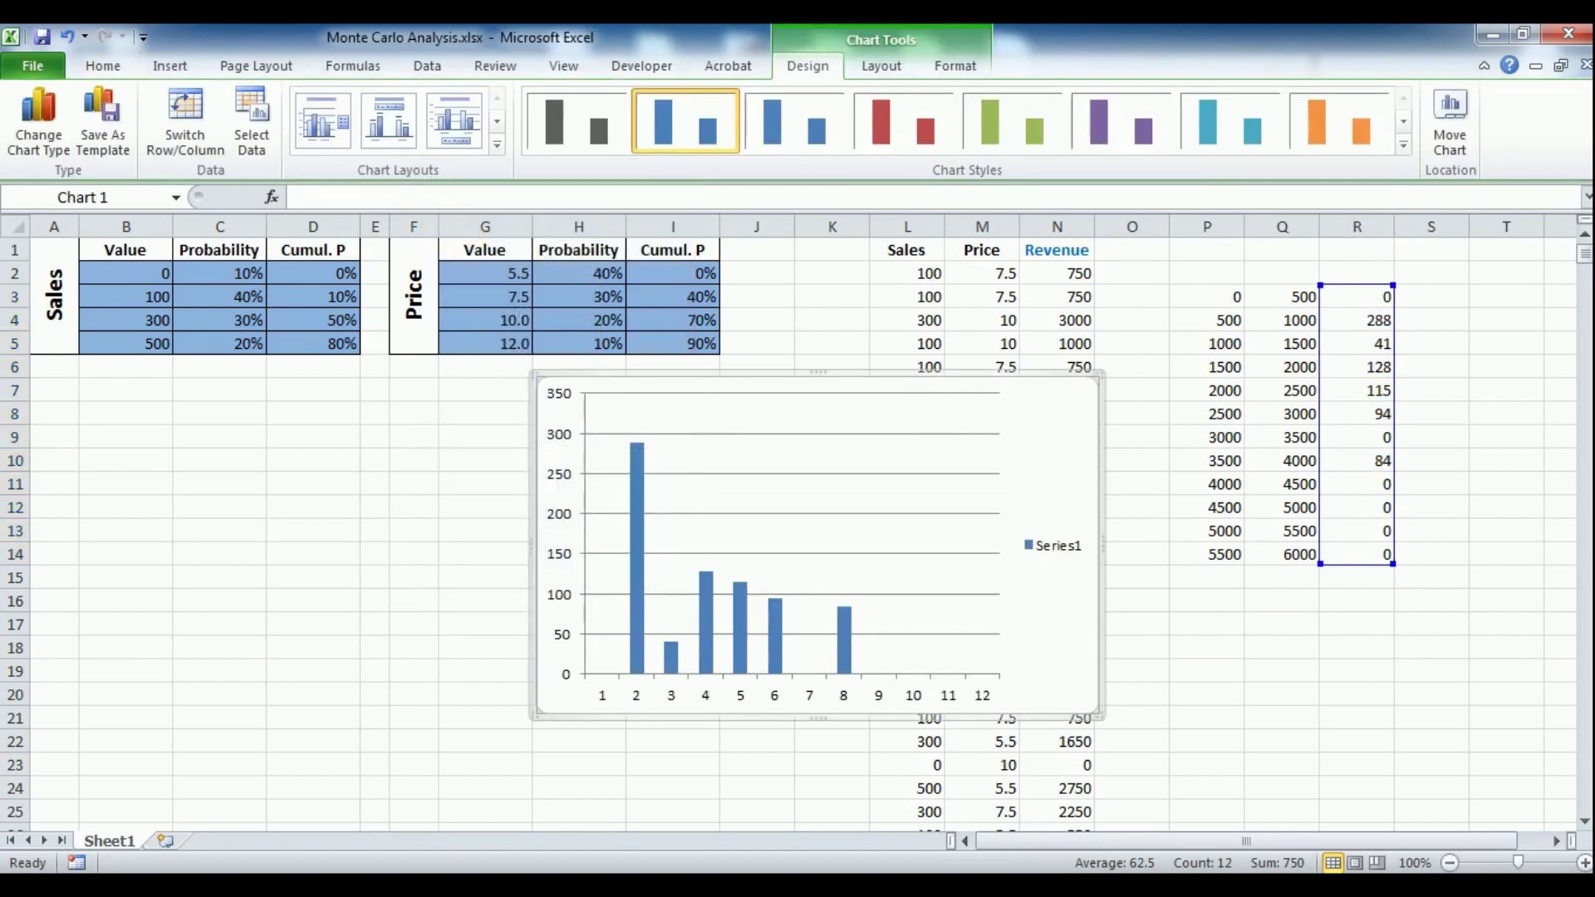
drag(992, 465, 613, 456)
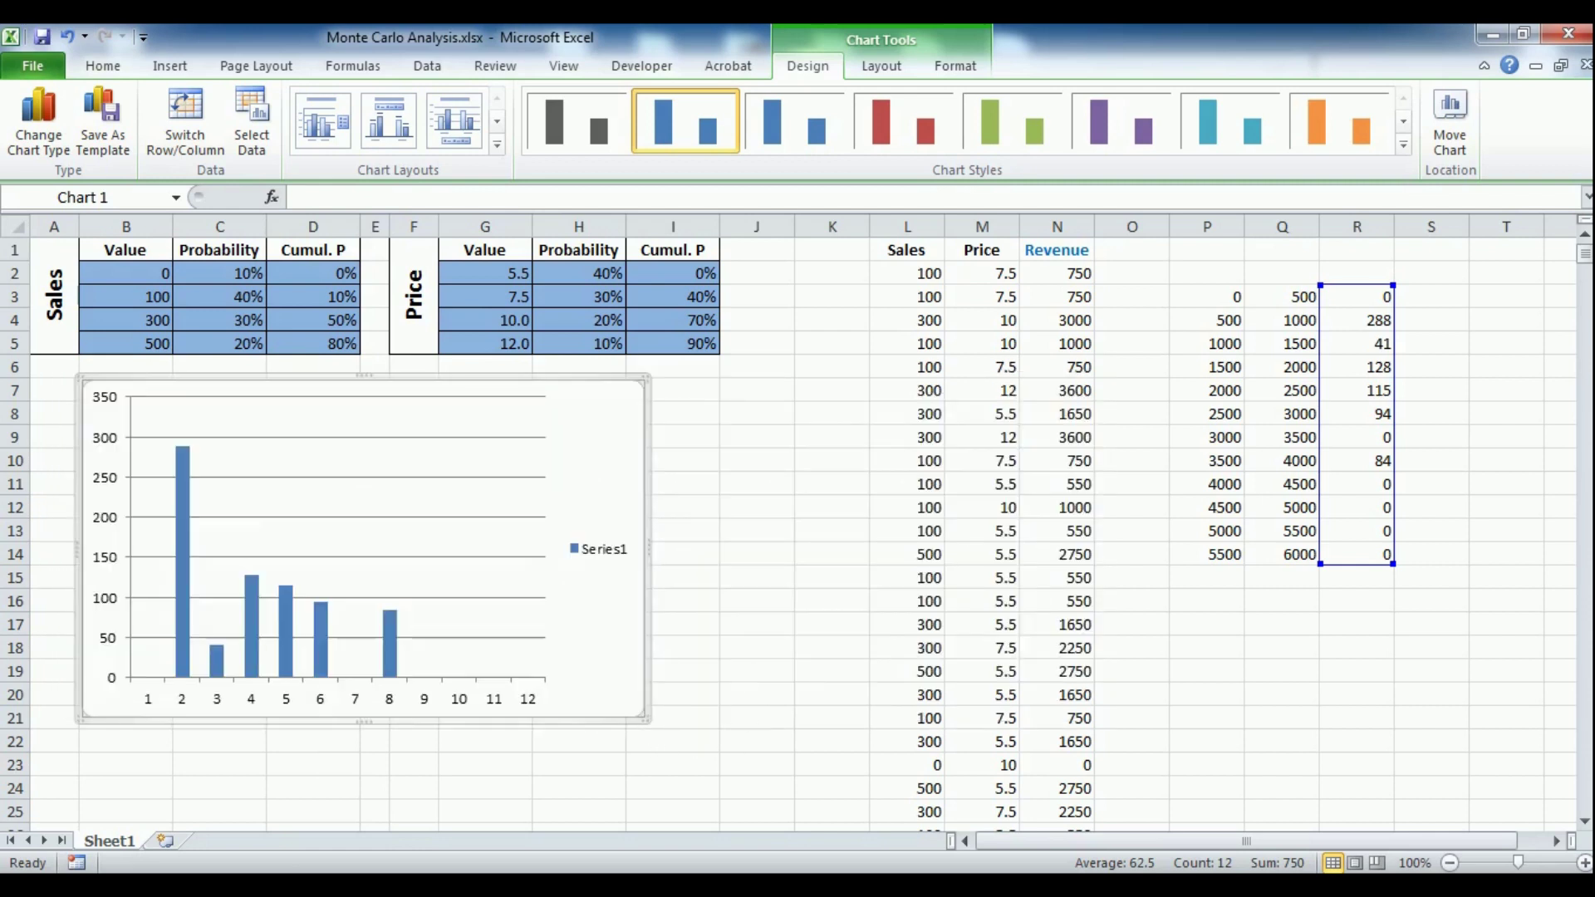
drag(648, 721, 866, 799)
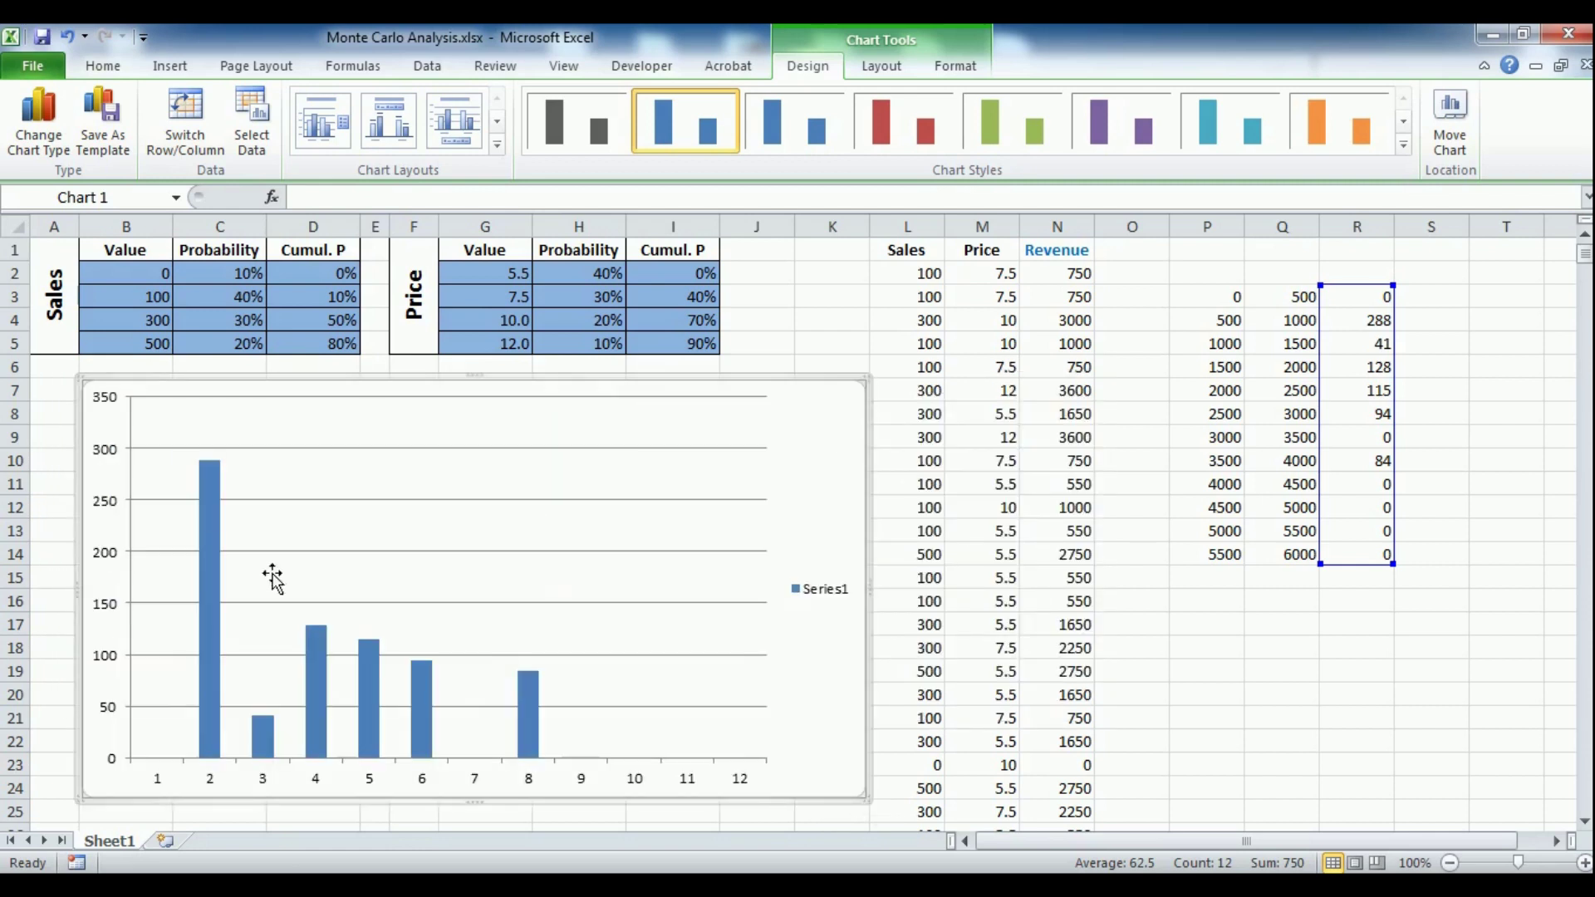
click(207, 541)
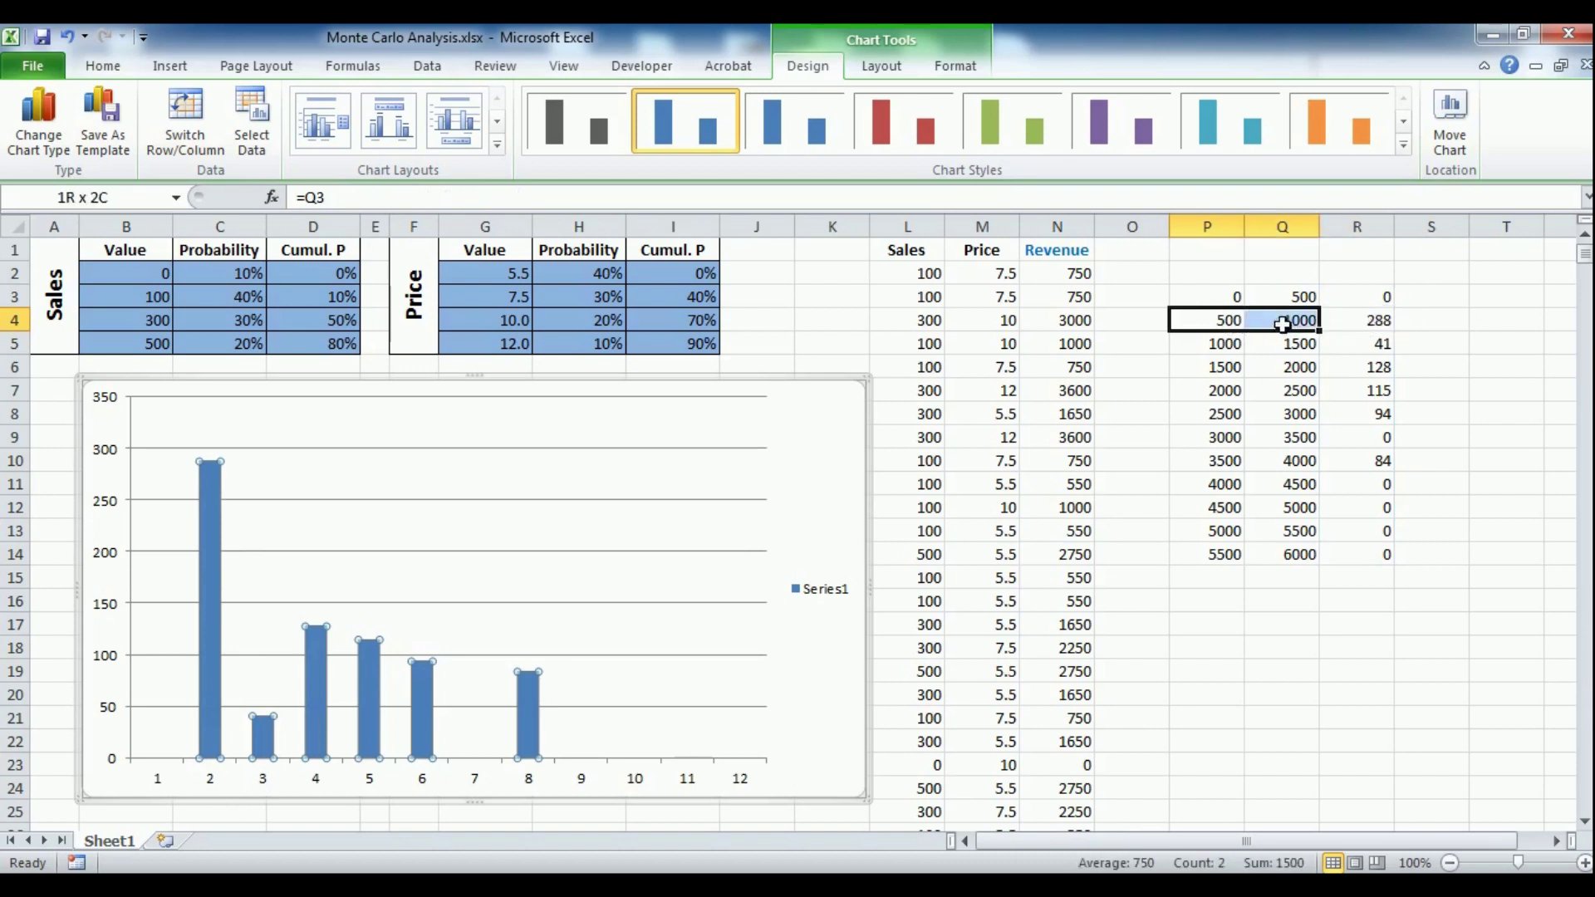
click(1301, 325)
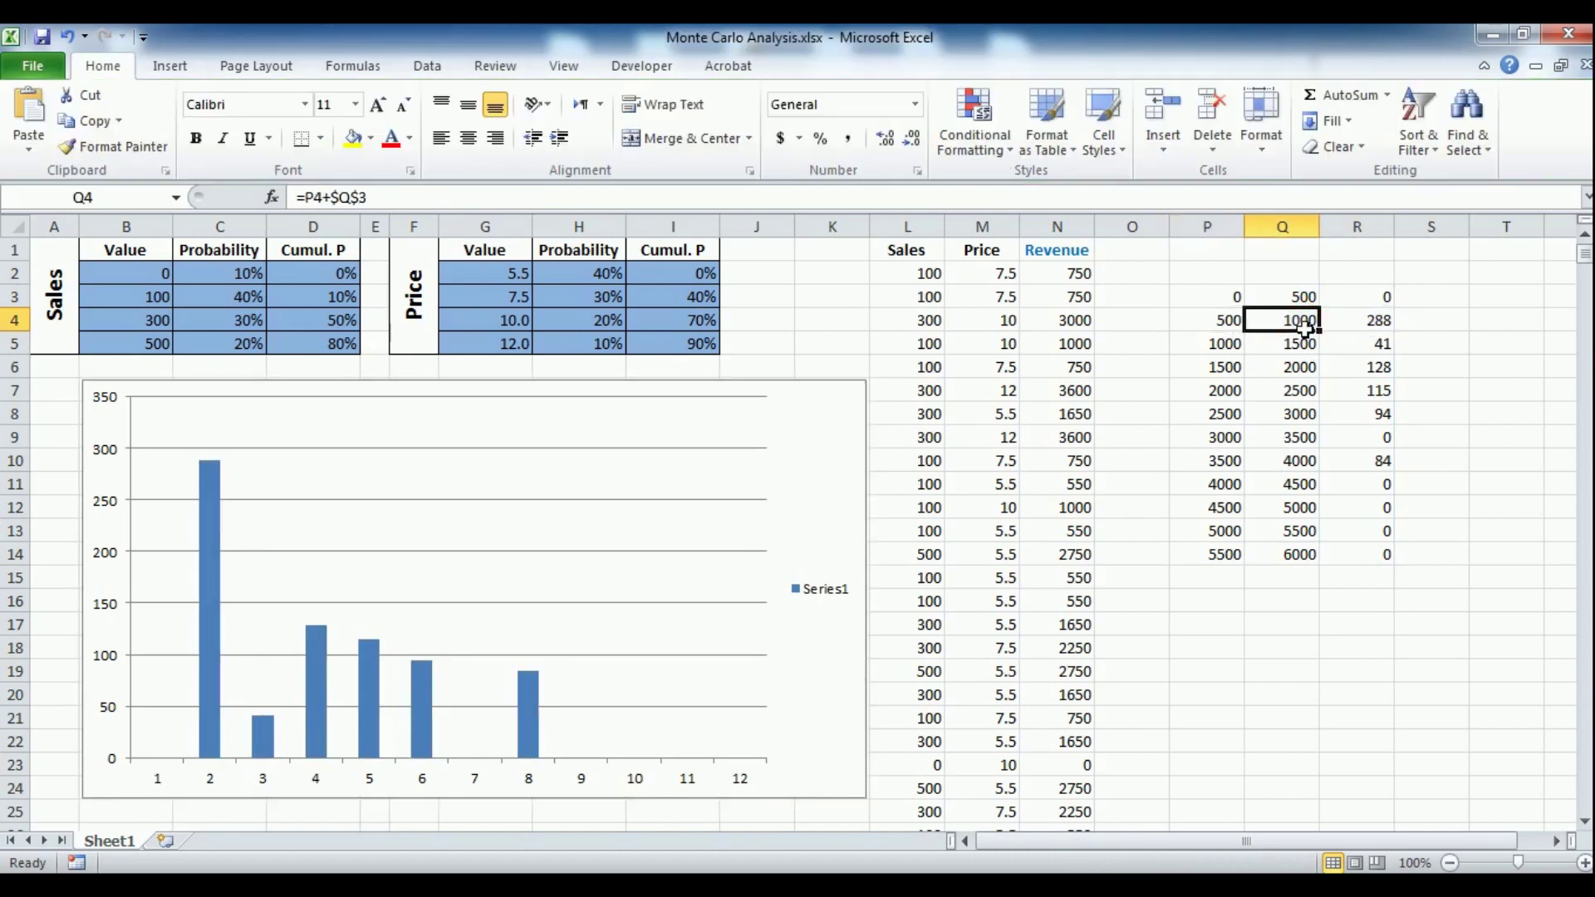